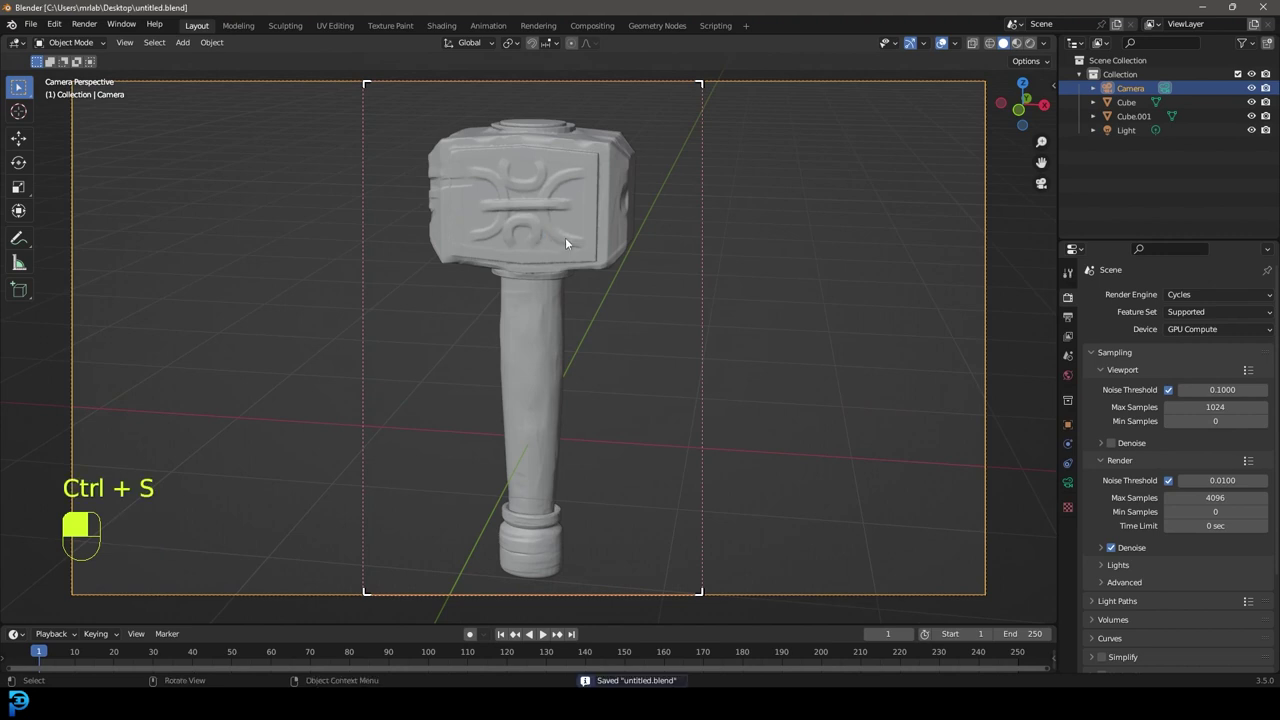
- Show the viewport in rendered shading and set the world background color to an Environment Texture
key(z)
click(595, 186)
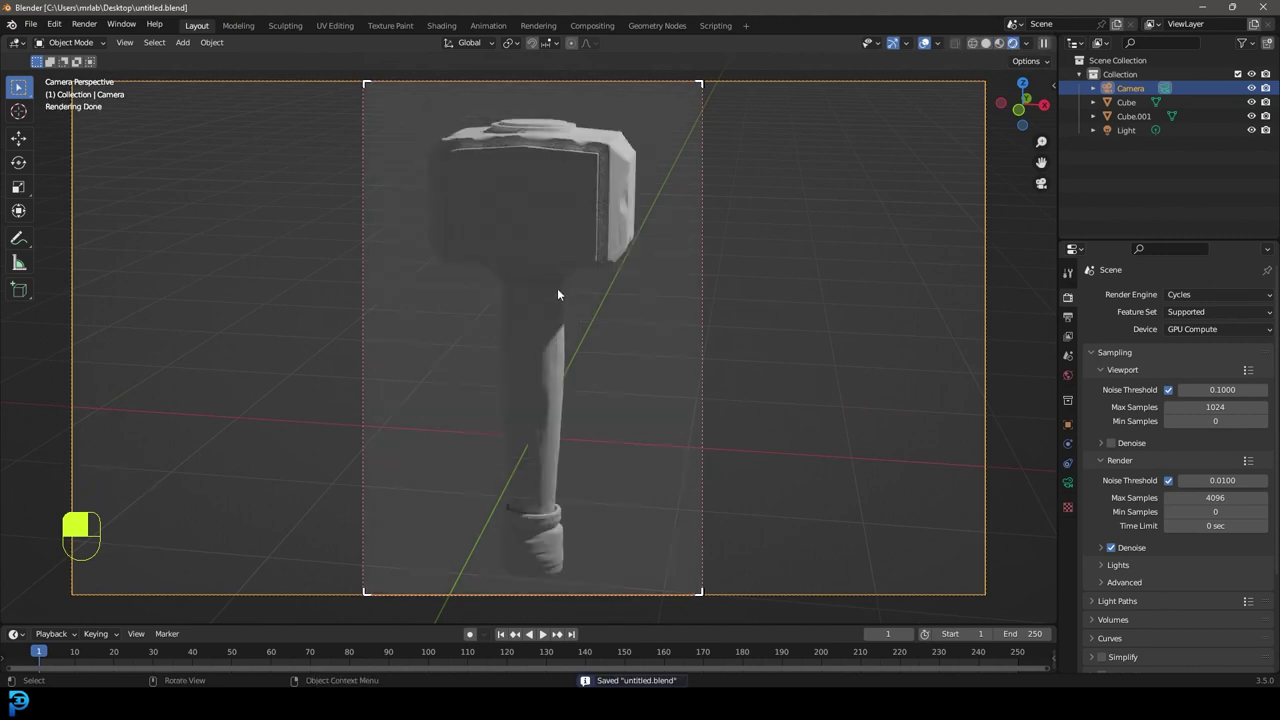
click(1068, 376)
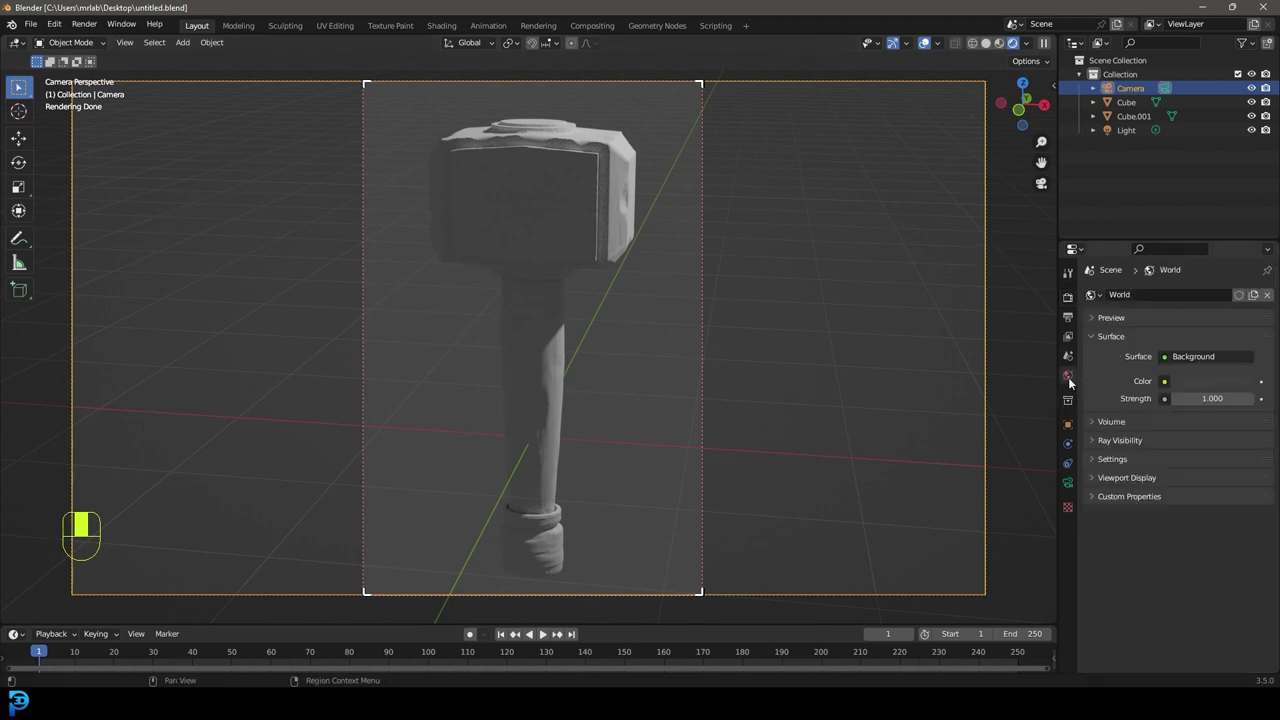
click(1164, 382)
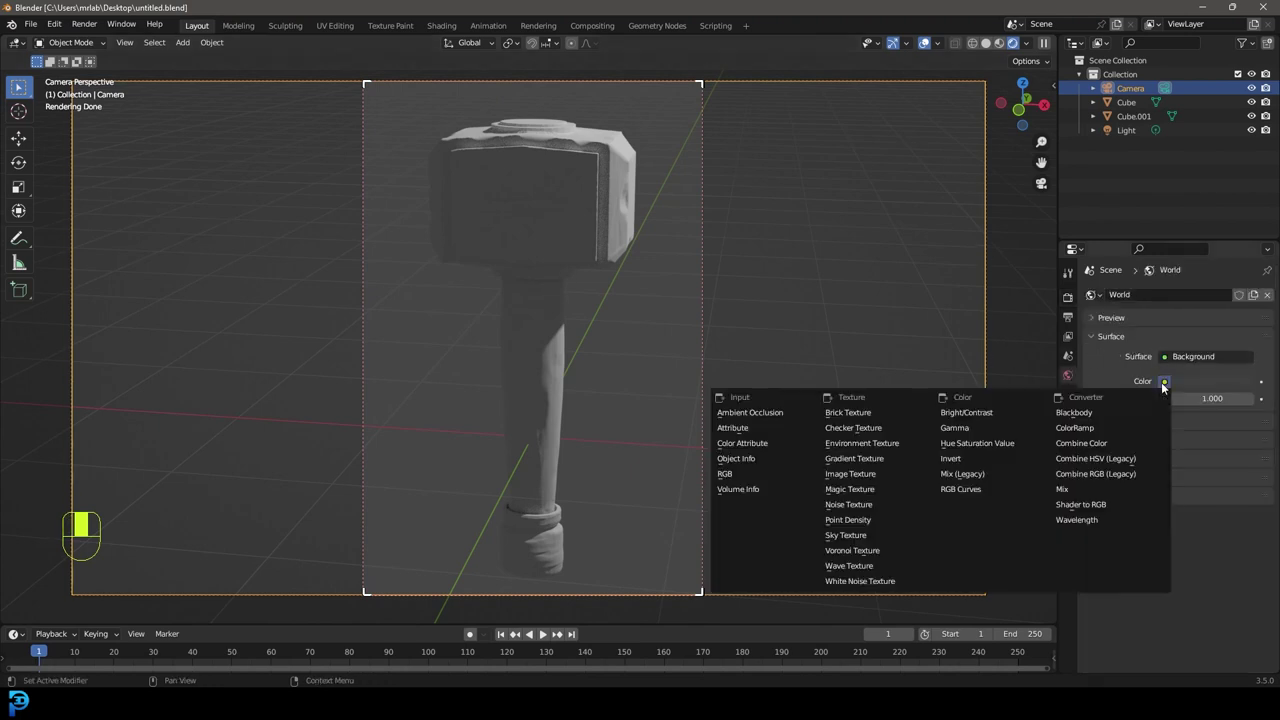
click(867, 444)
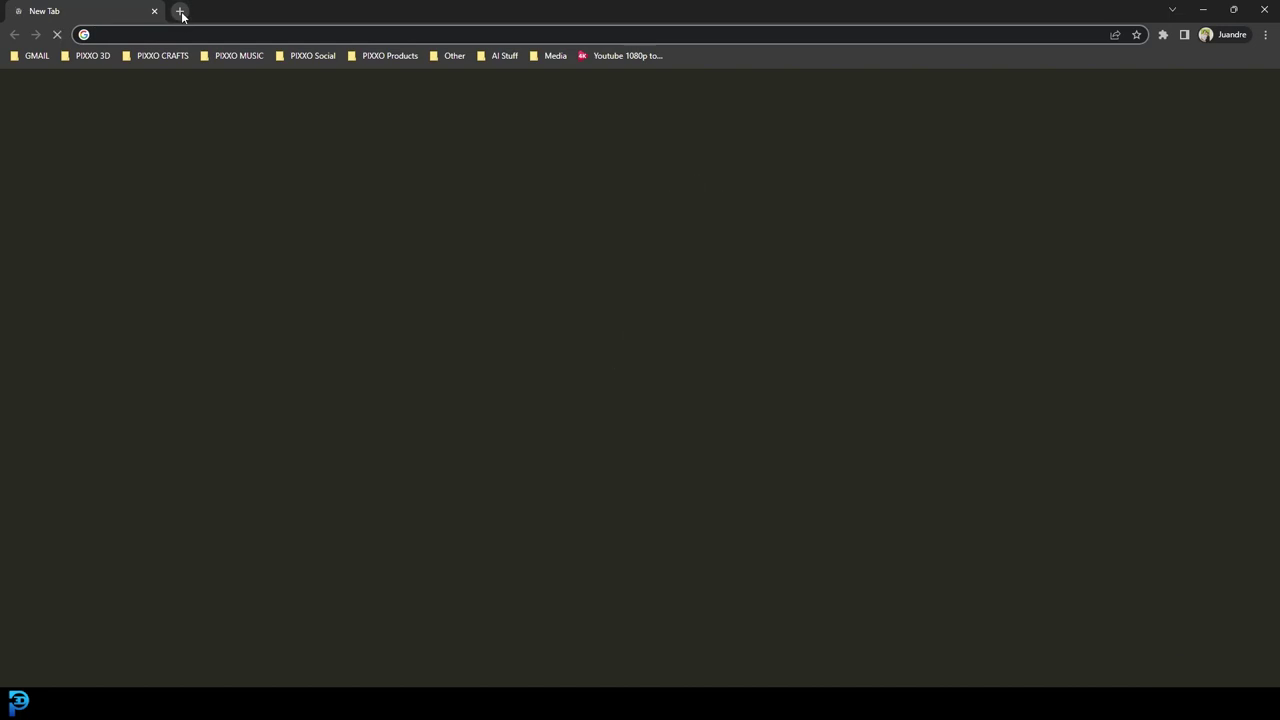
- Search for "hdri haven" in Chrome, open Poly Haven's Resting Place HDRI to view its download resolutions, and return to Blender
click(180, 11)
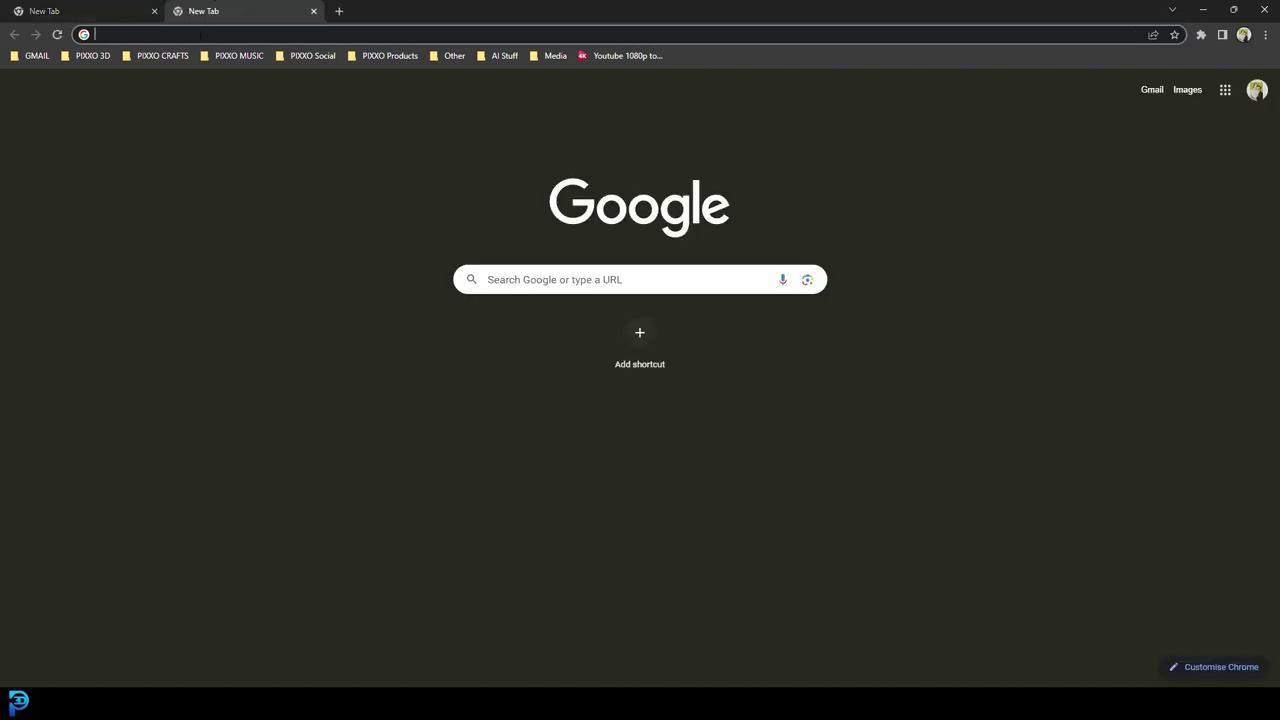
text(hdri haven)
key(Return)
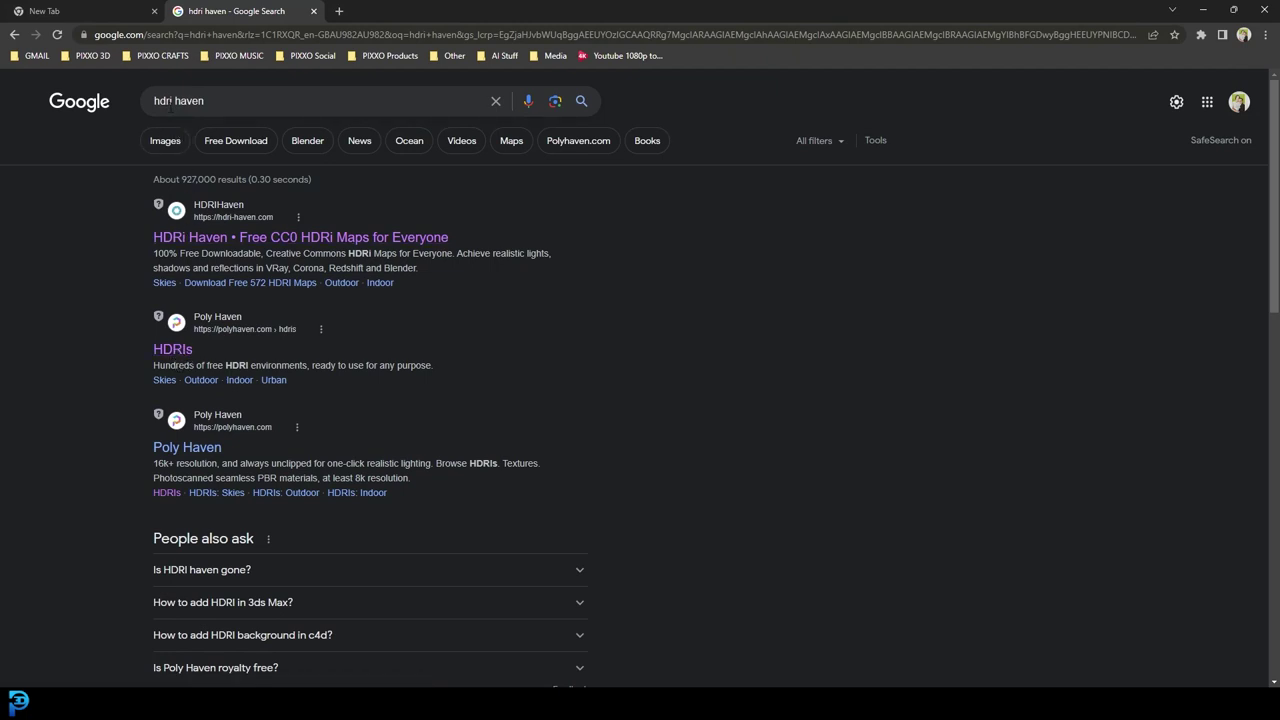
click(183, 353)
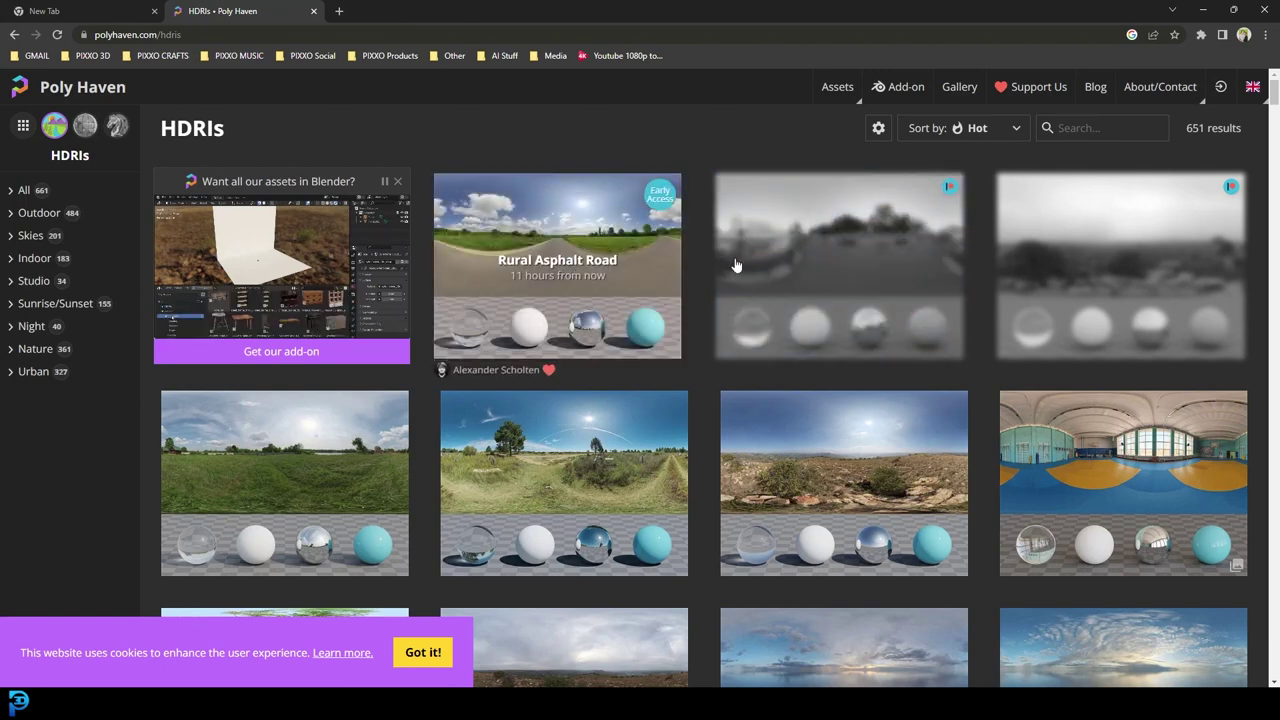
click(340, 455)
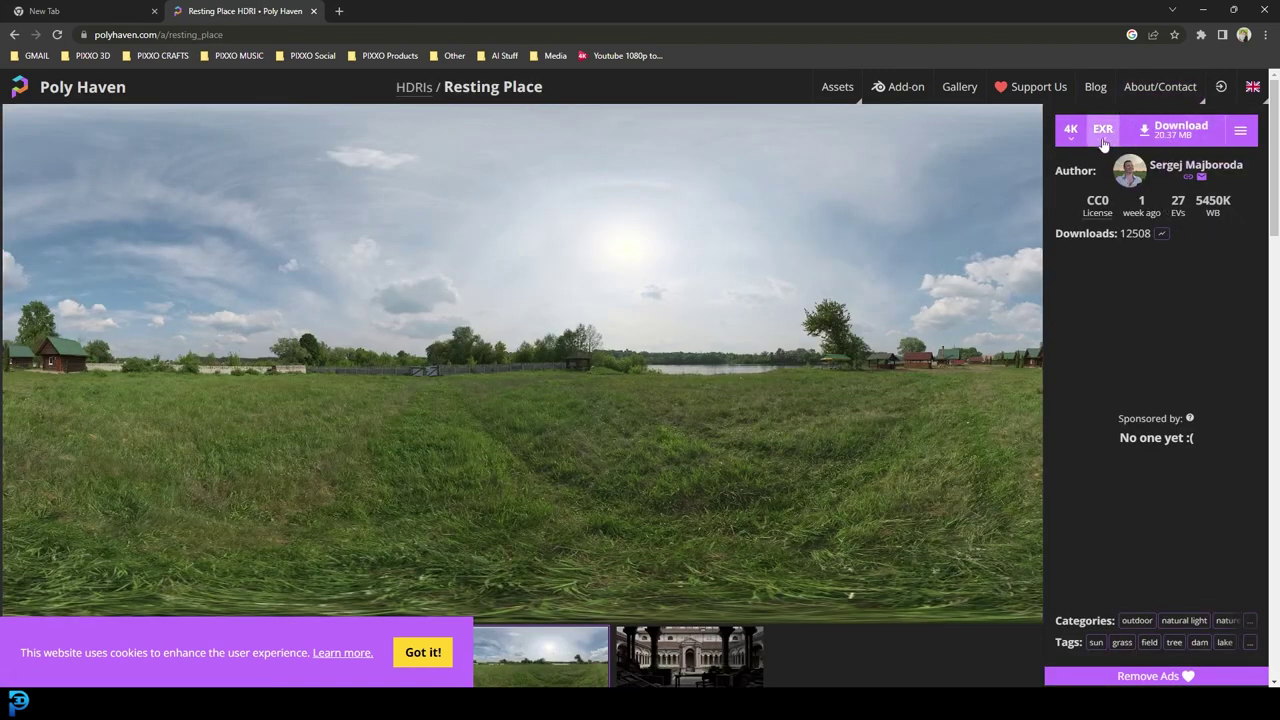
click(1070, 130)
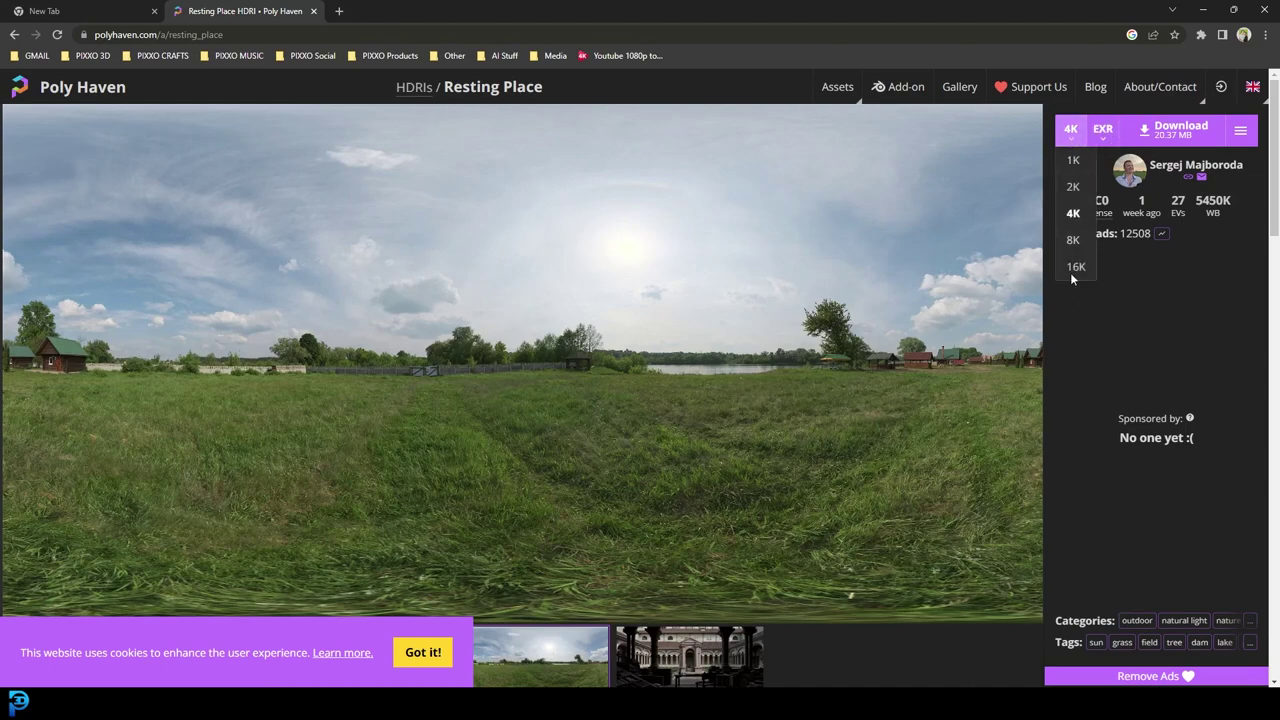
click(1205, 10)
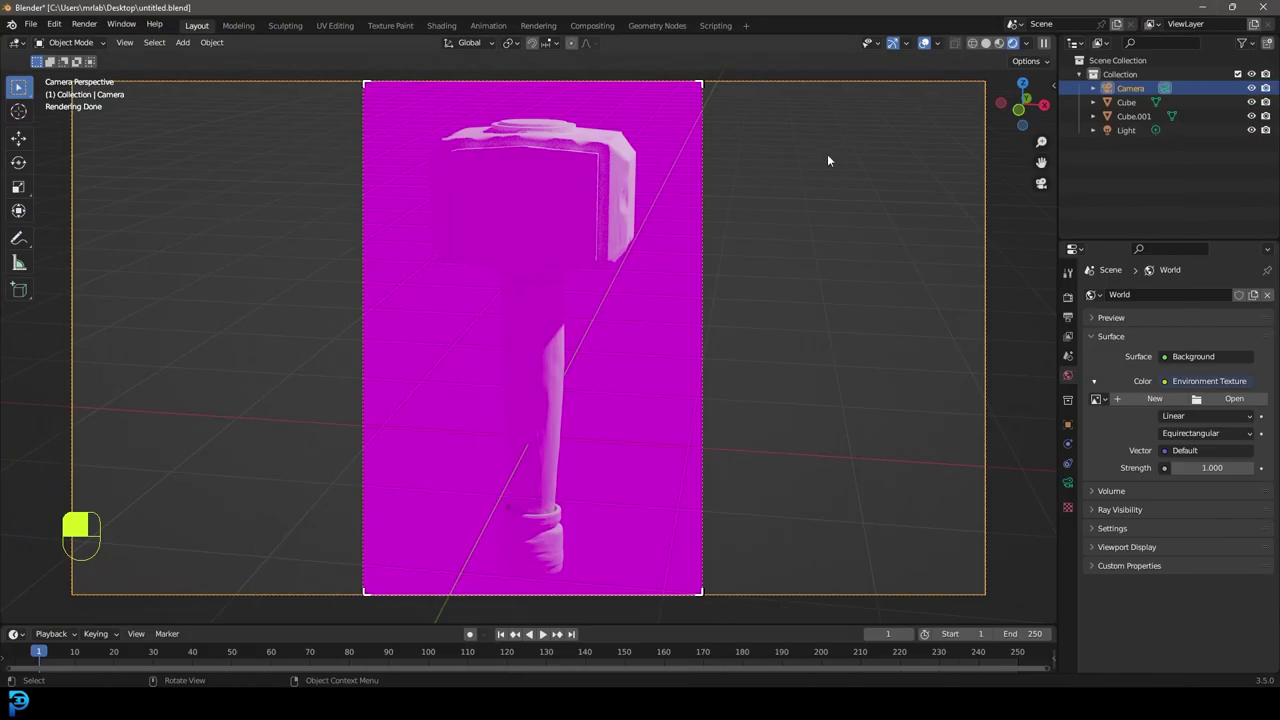
- Load studio_small_05_2k.hdr from the HDRIs folder of the 3D Resources bookmark as the world environment image
click(1222, 399)
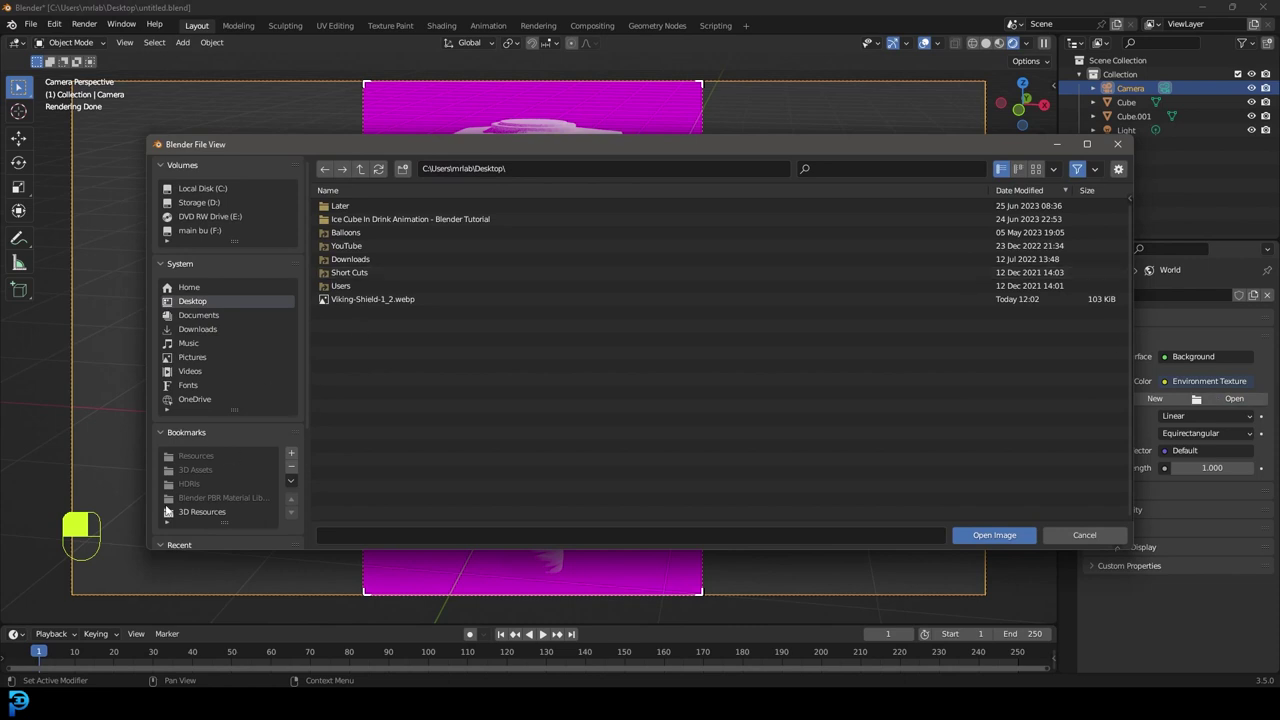
click(204, 512)
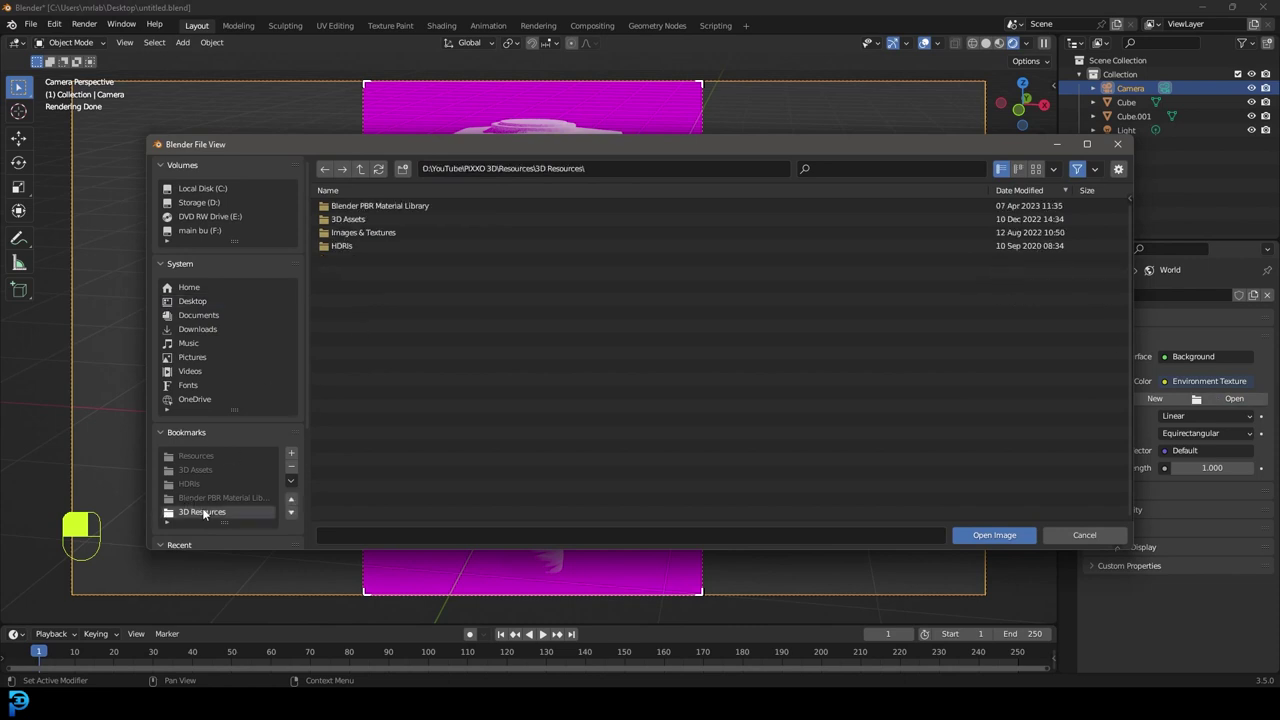
double_click(352, 248)
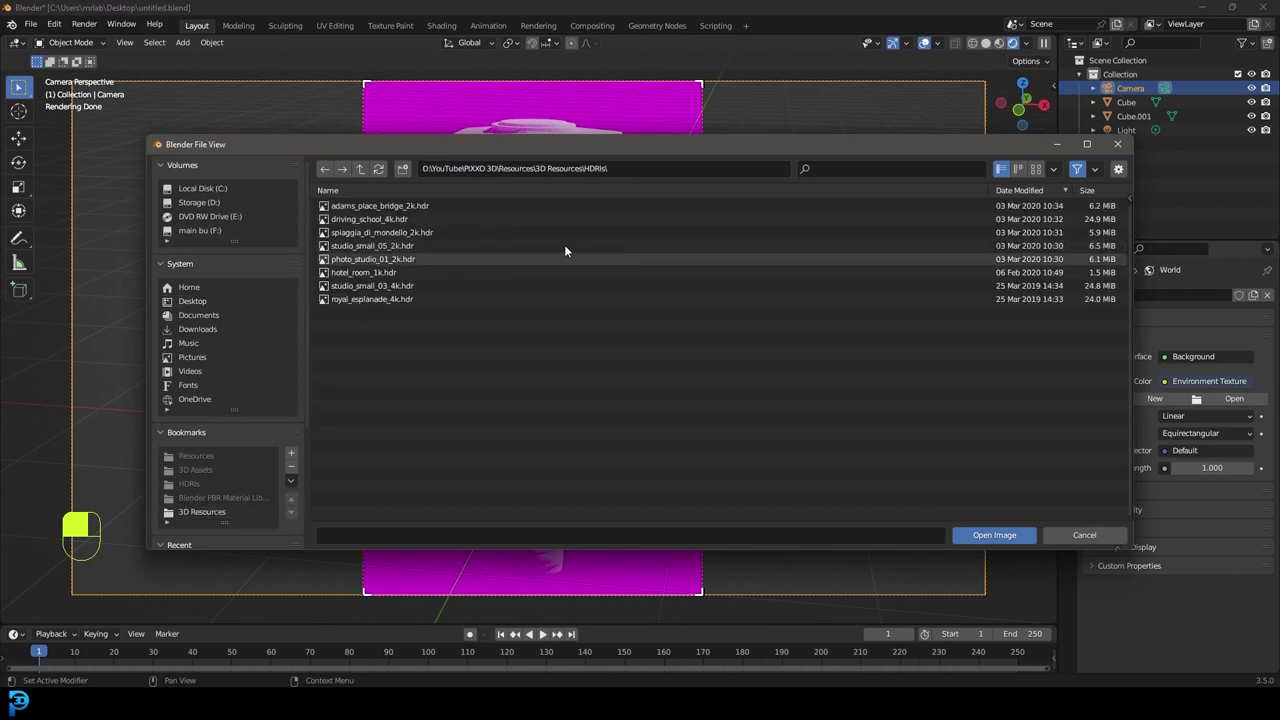
click(403, 249)
click(990, 535)
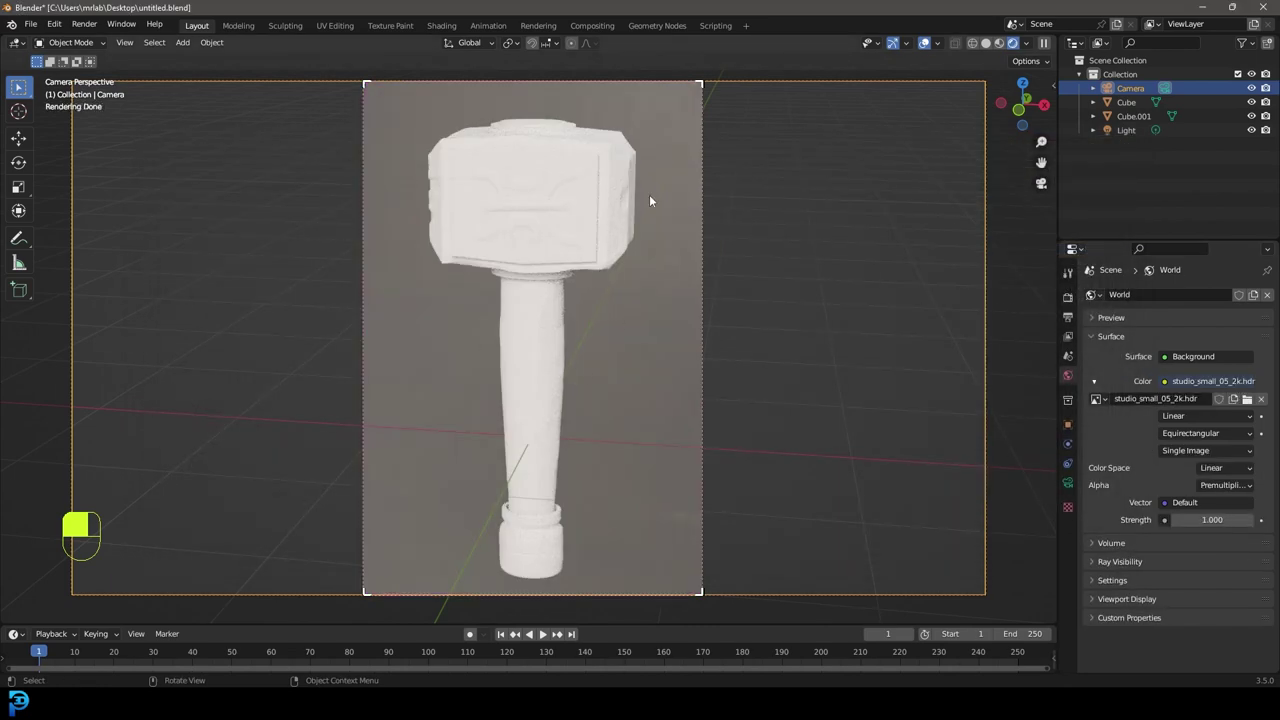
- Make the render background transparent in the Film settings
click(1068, 298)
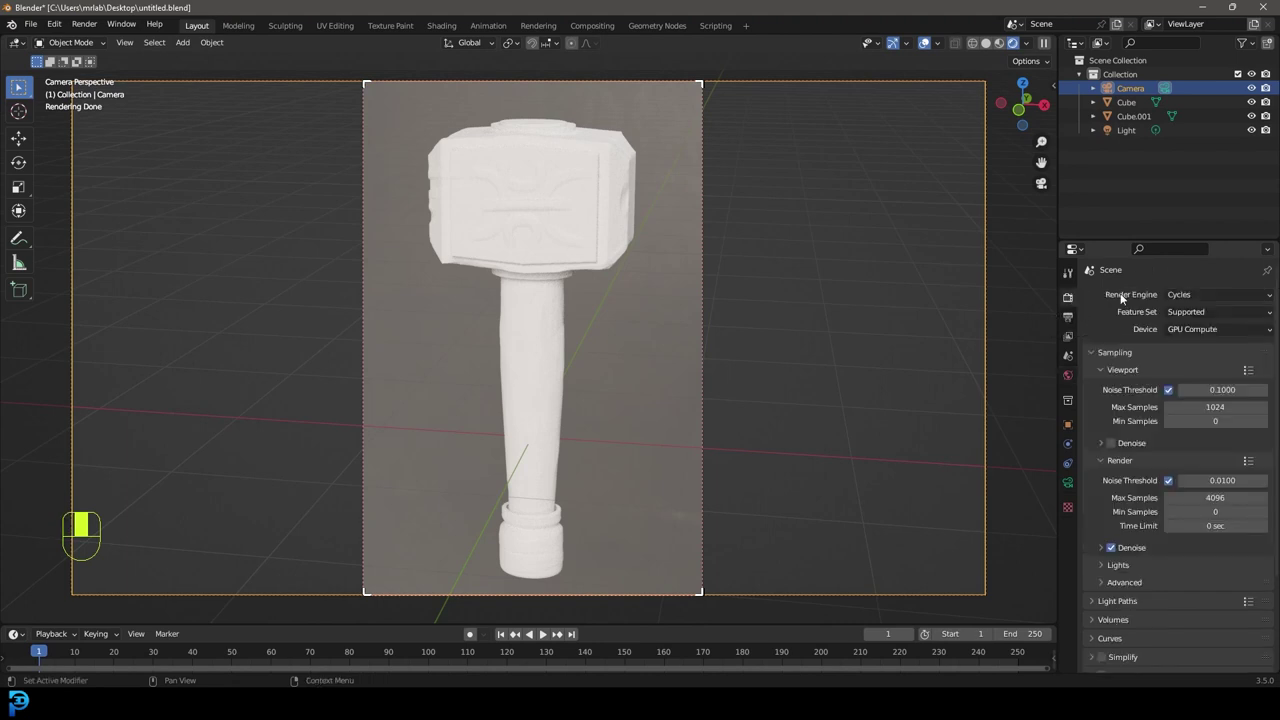
scroll(1136, 540, down, 2)
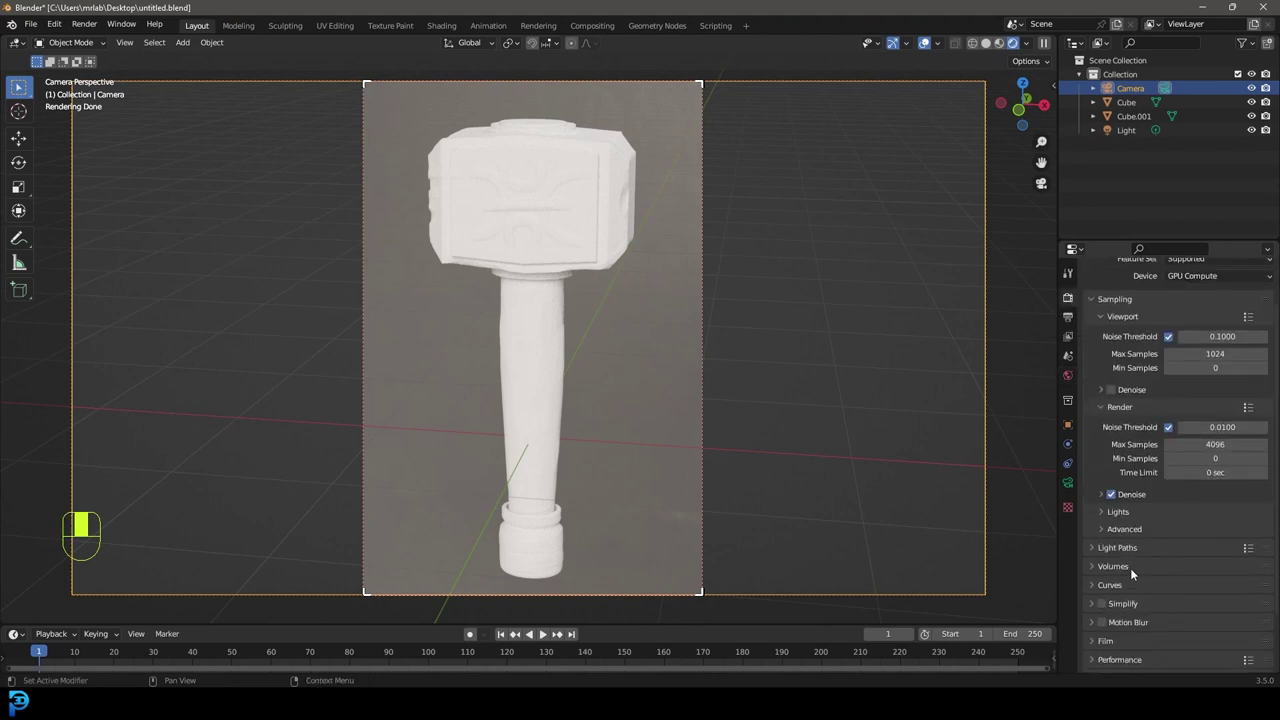
scroll(1120, 590, down, 3)
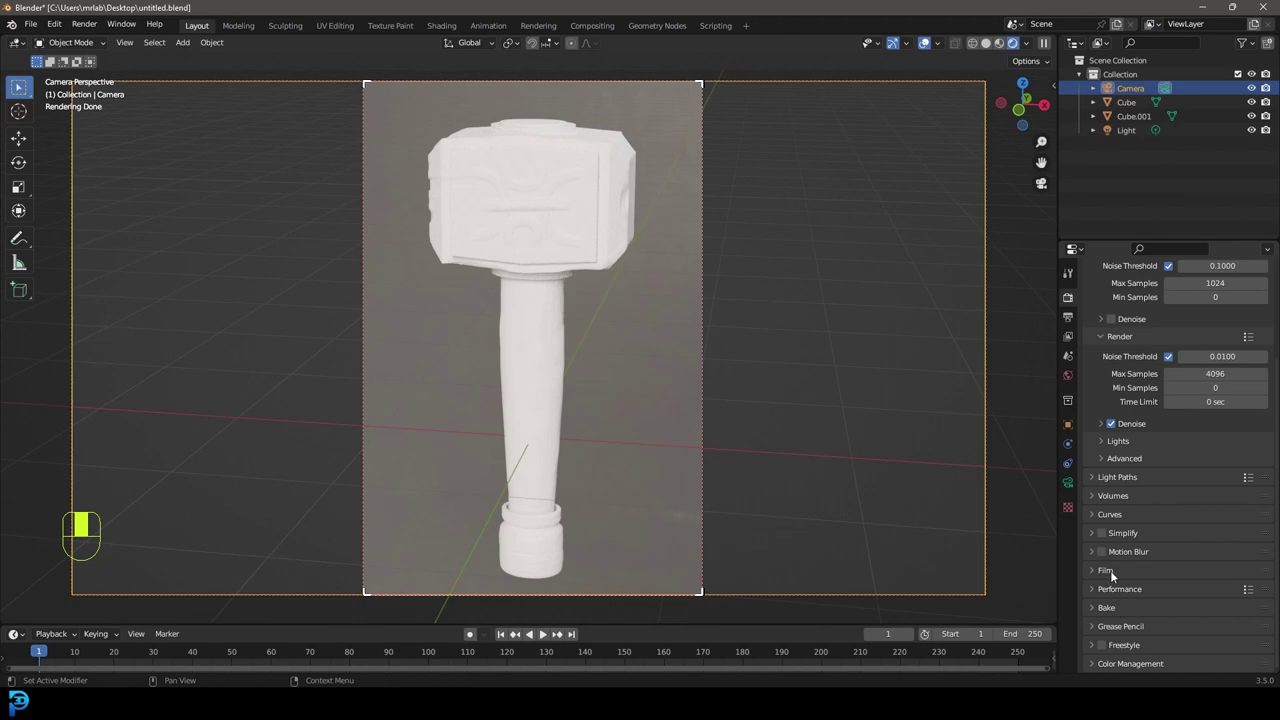
click(1110, 570)
scroll(1119, 585, down, 2)
click(1112, 617)
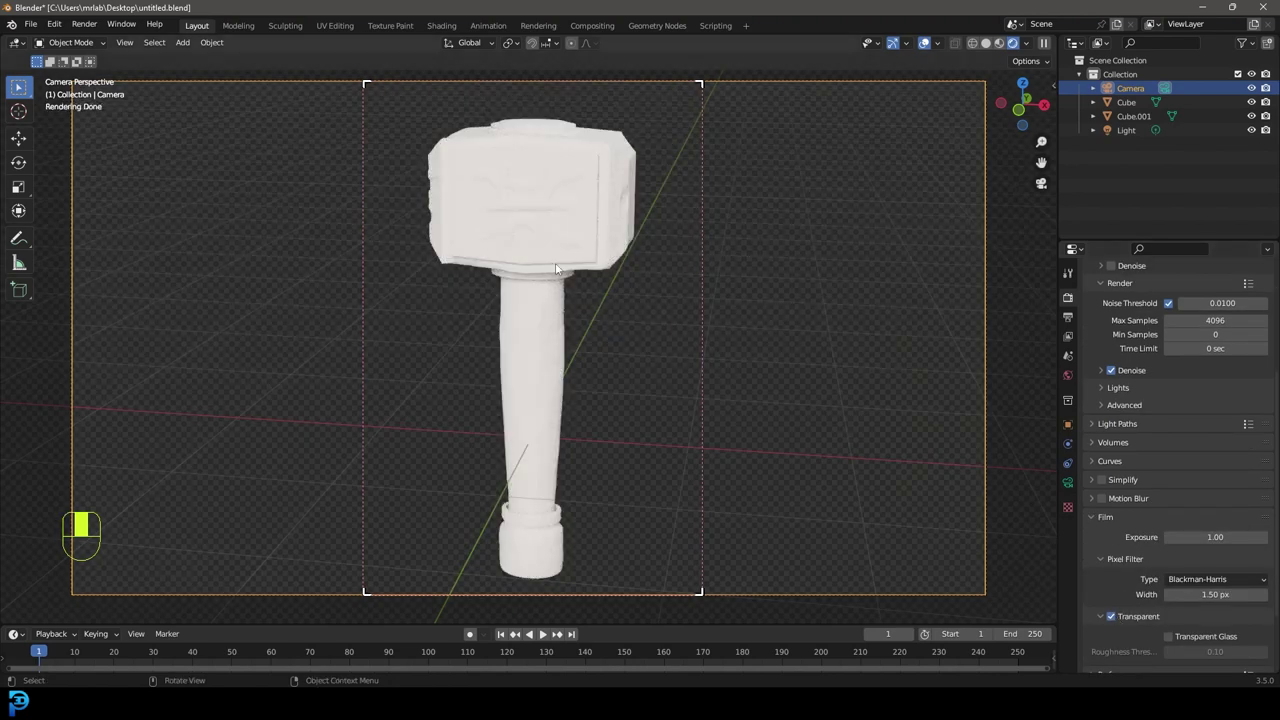
- Leave the camera view and switch the viewport to solid shading
key(KP_0)
key(z)
scroll(637, 318, up, 3)
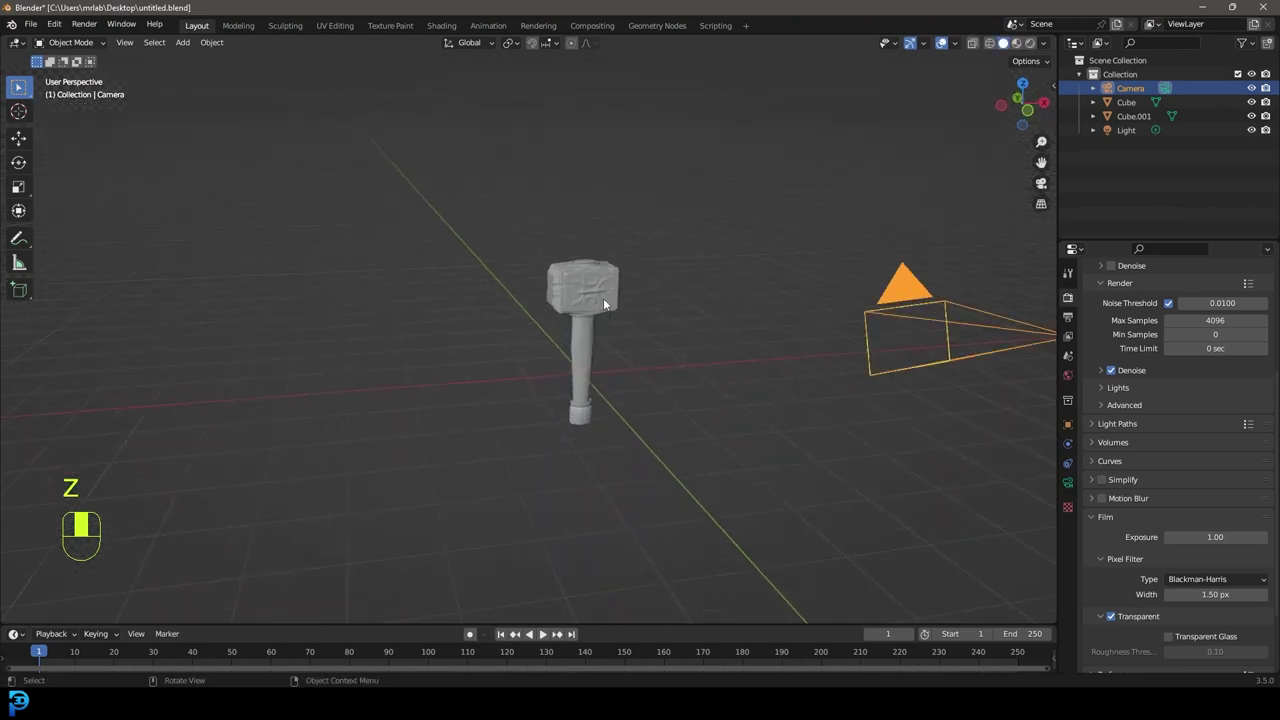
key(shift+a)
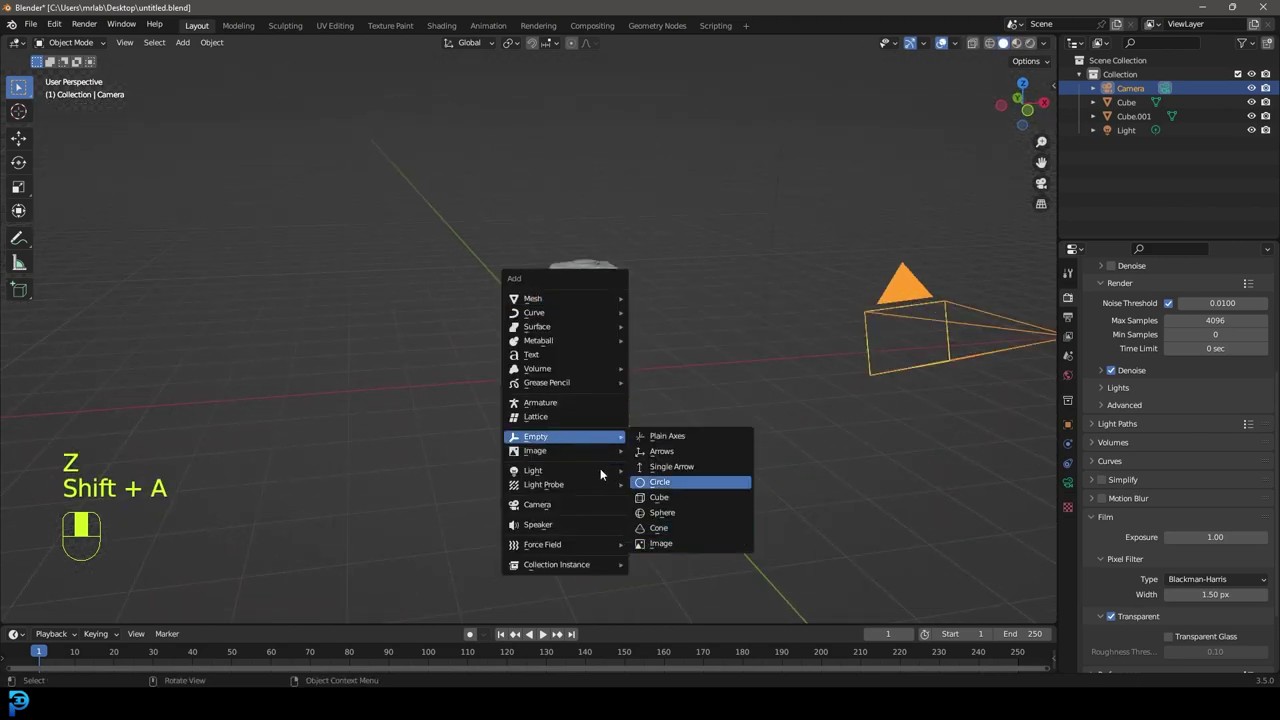
mouse_move(542, 476)
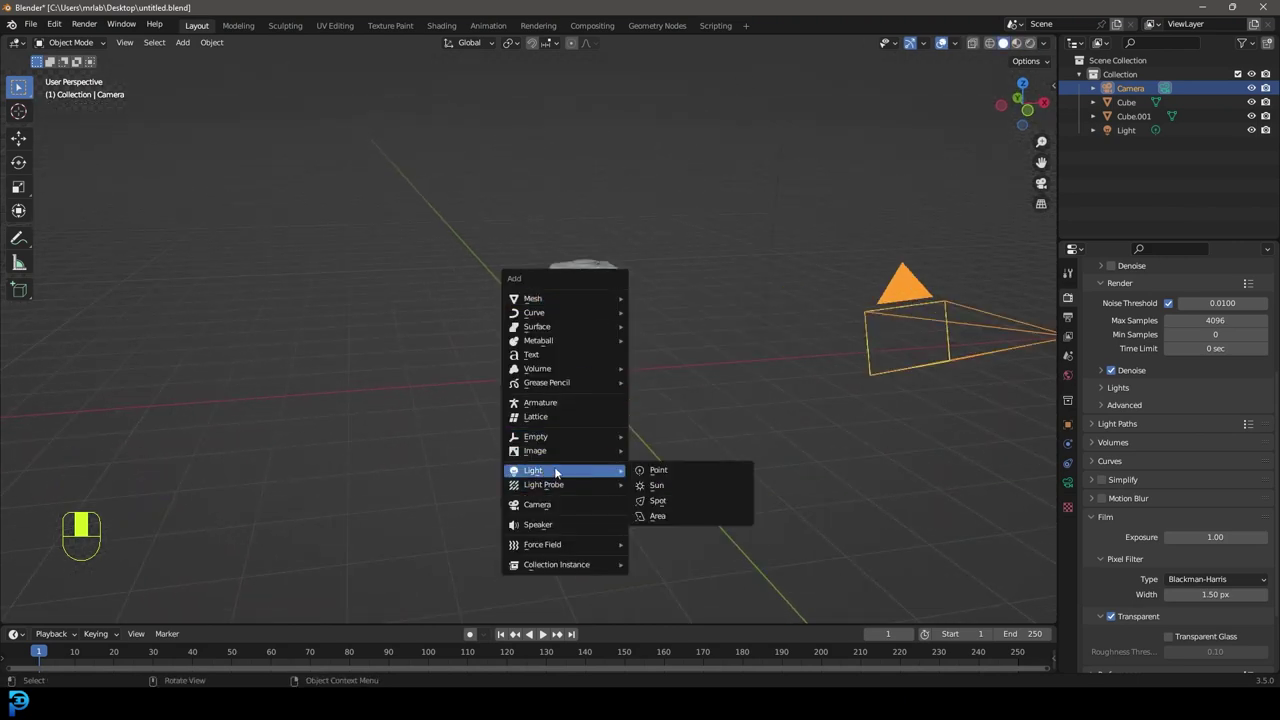
click(662, 502)
key(g)
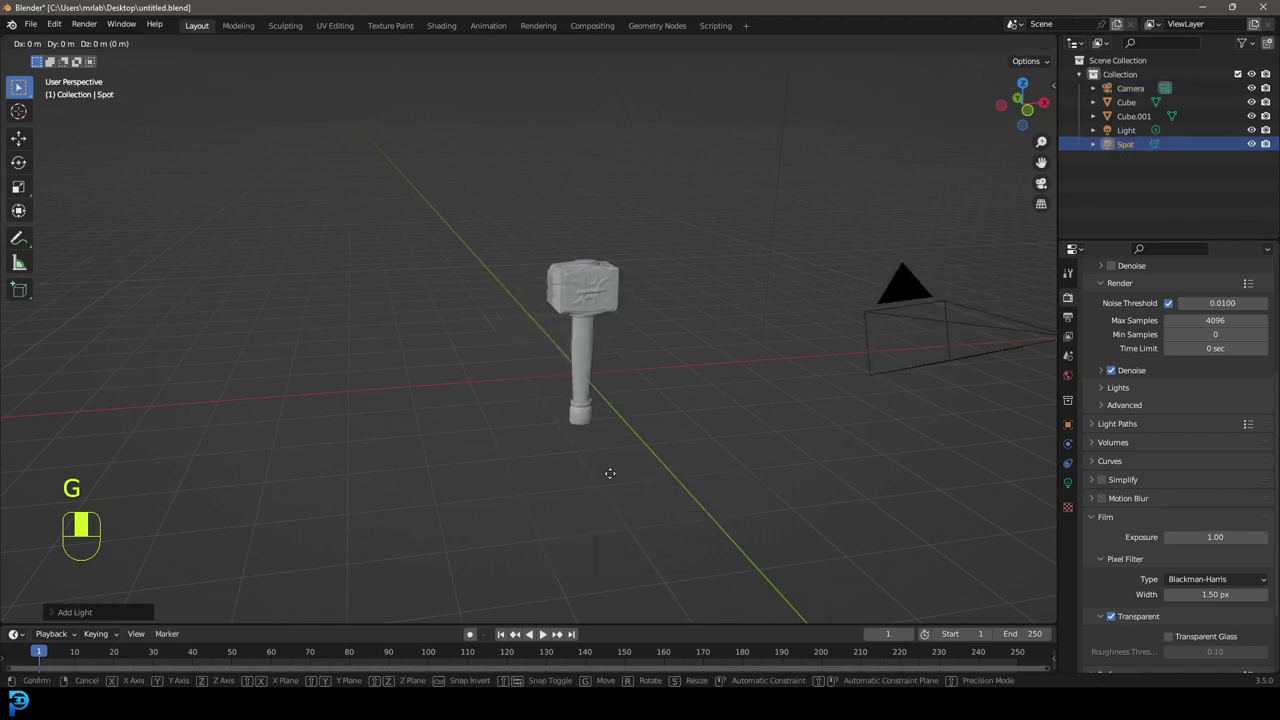
click(655, 215)
key(x)
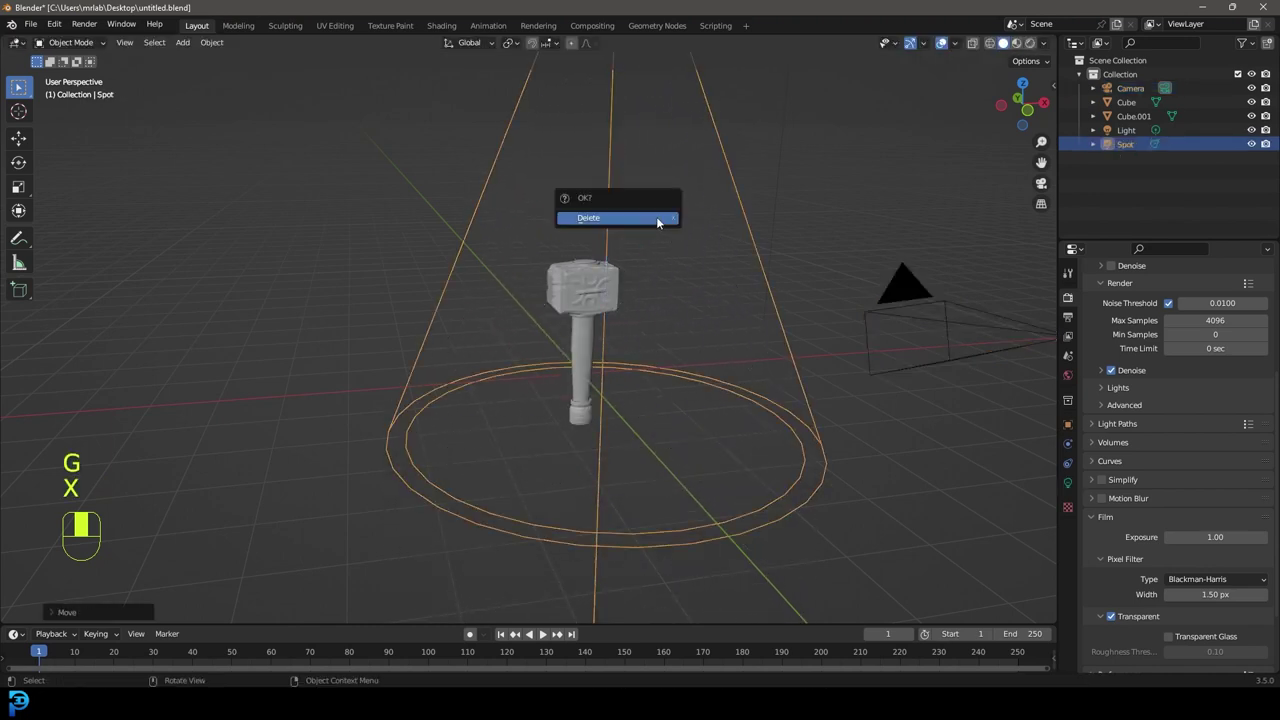
click(656, 217)
- Add an area light and raise it vertically above the hammer
key(shift+a)
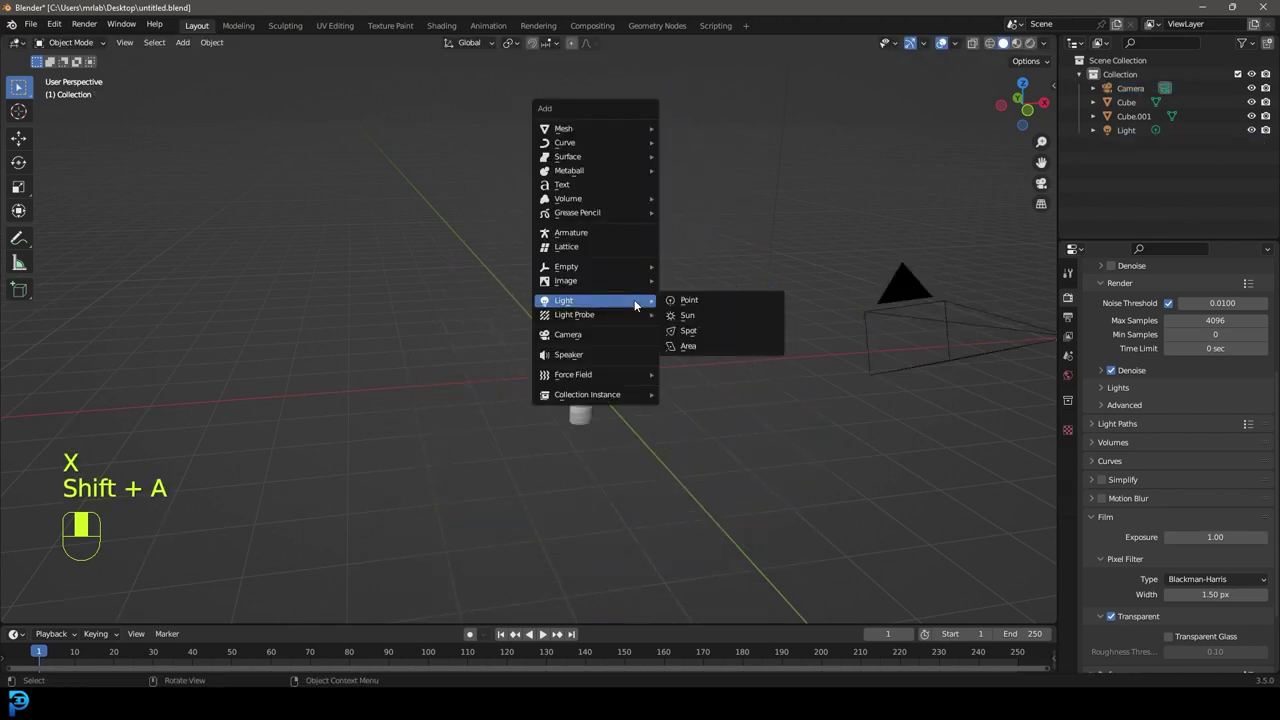
click(684, 350)
scroll(683, 360, down, 5)
key(g)
key(z)
click(581, 289)
scroll(600, 303, up, 3)
shift+middle_drag(618, 304, 654, 365)
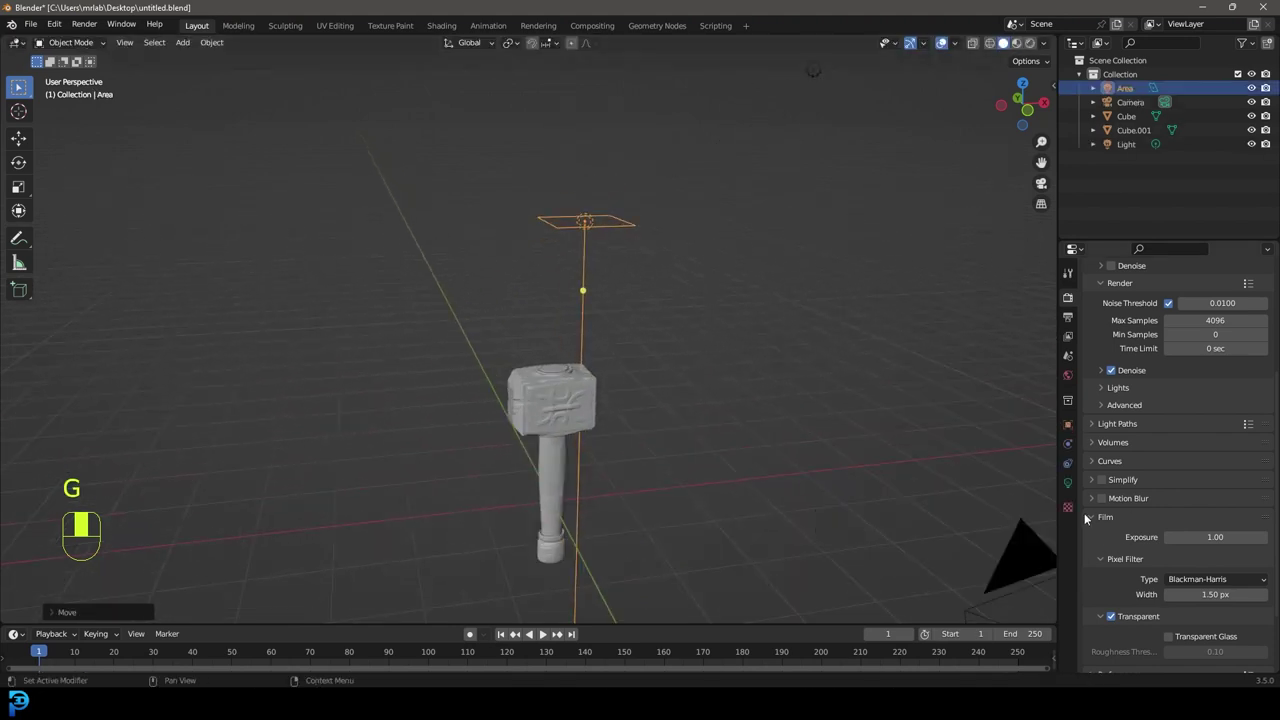
- Set the area light's power to 200 W and enlarge its size to 1.82 m
click(1067, 483)
click(1207, 389)
text(200)
key(Return)
drag(1205, 425, 1250, 425)
- Tilt the area light about 40° and move it out in front of the hammer so it points toward it
key(KP_7)
scroll(598, 488, down, 3)
middle_drag(599, 483, 750, 360)
key(r)
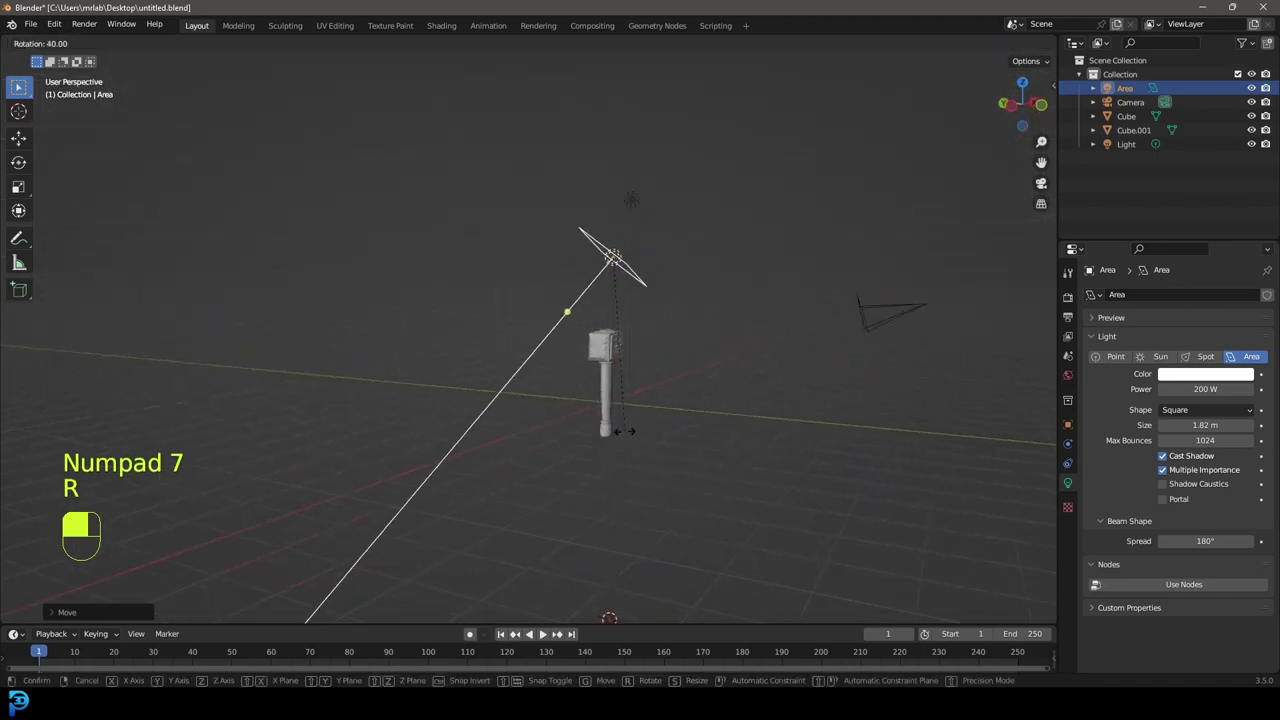
click(634, 431)
key(g)
click(711, 436)
- From the top view, duplicate the area light to the opposite side of the hammer along X and rotate it to face the hammer
key(KP_7)
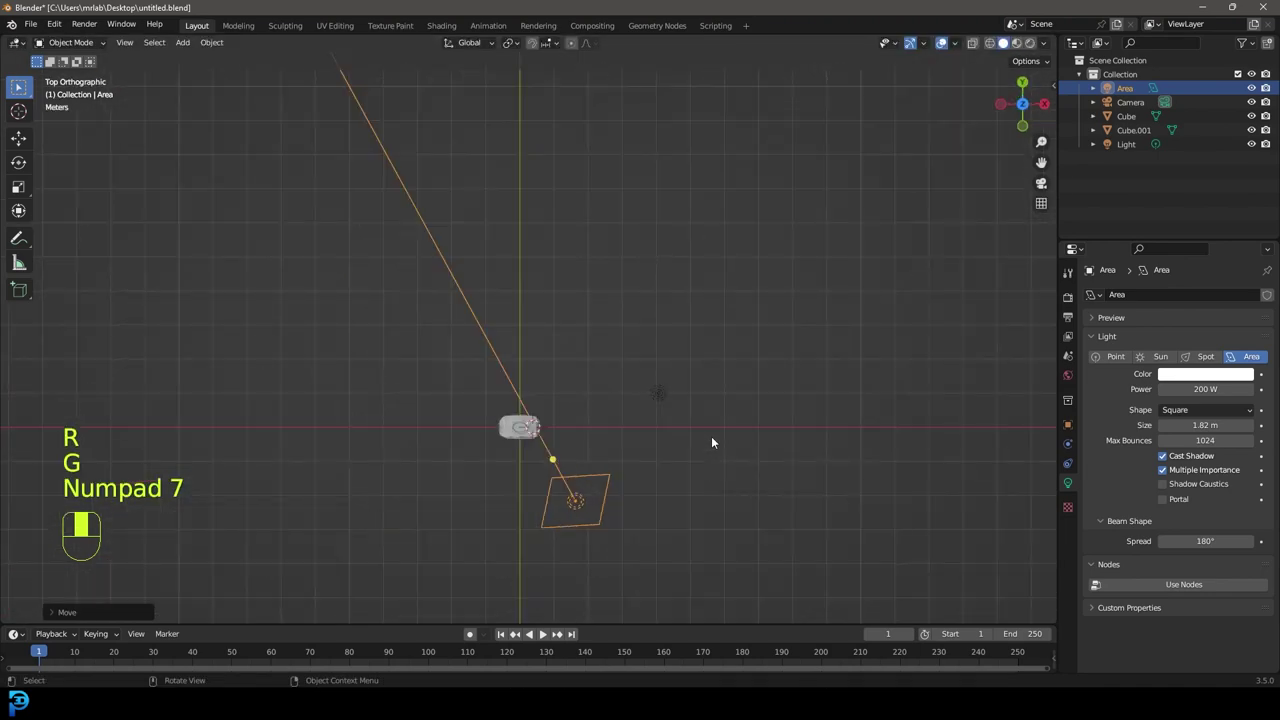
key(shift+d)
click(501, 426)
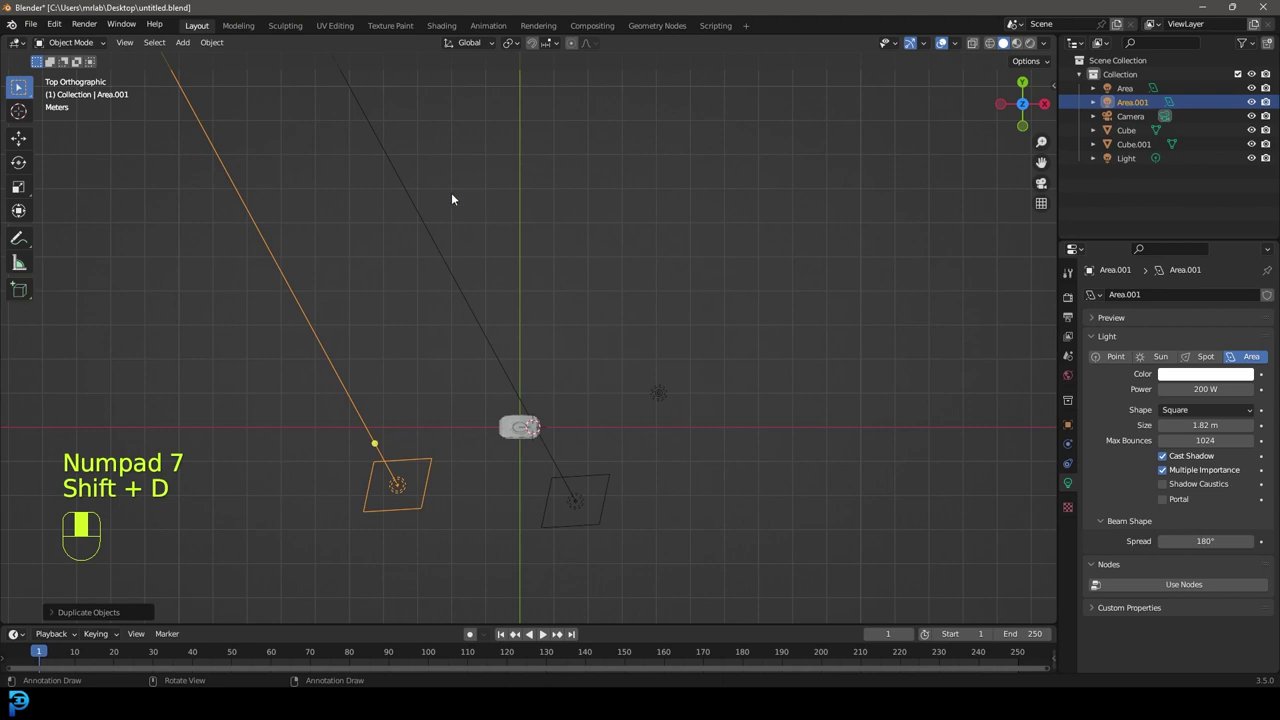
key(r)
click(655, 48)
key(g)
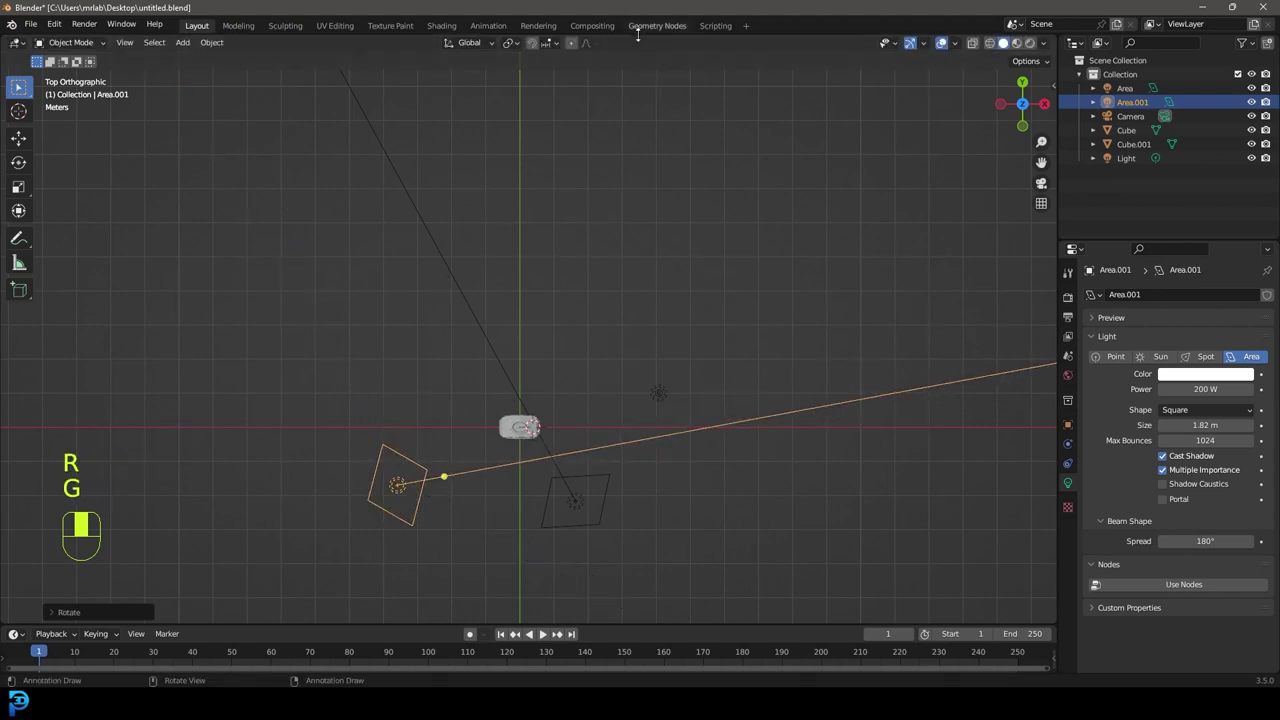
key(g)
click(636, 398)
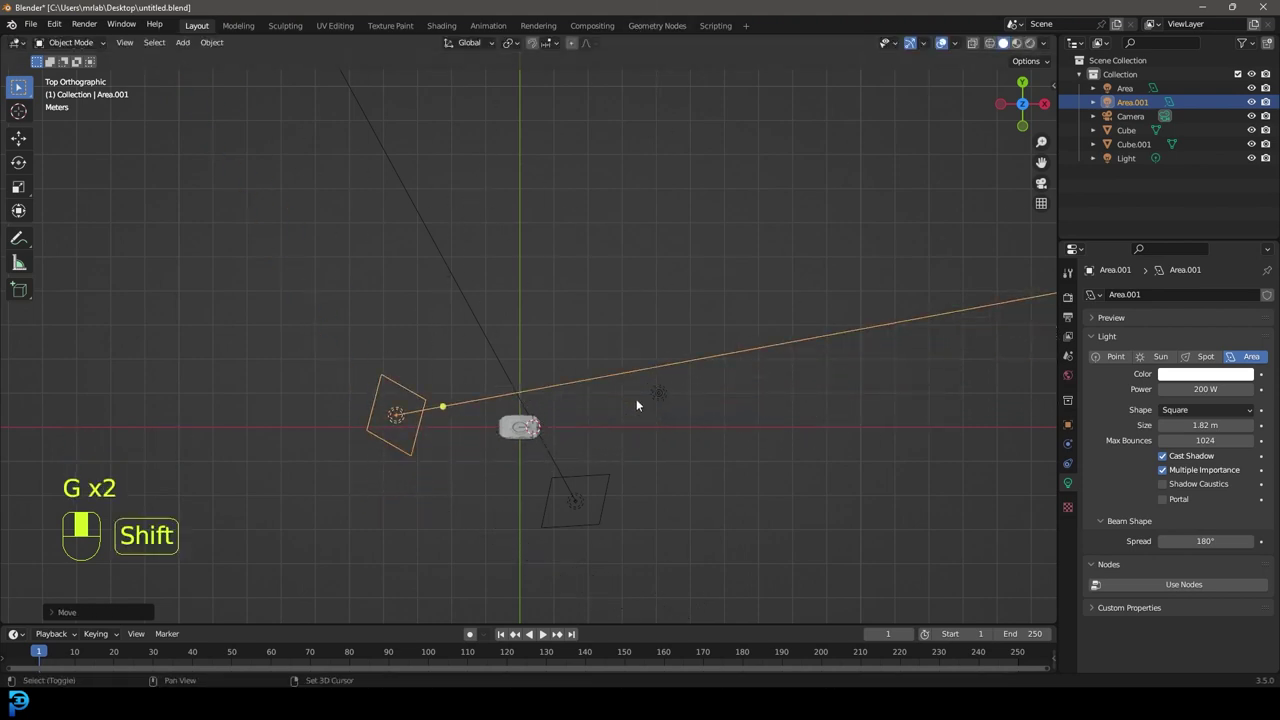
- Duplicate the second area light to a spot diagonally behind the hammer and rotate it to shine on the hammer
key(shift+d)
key(r)
click(570, 544)
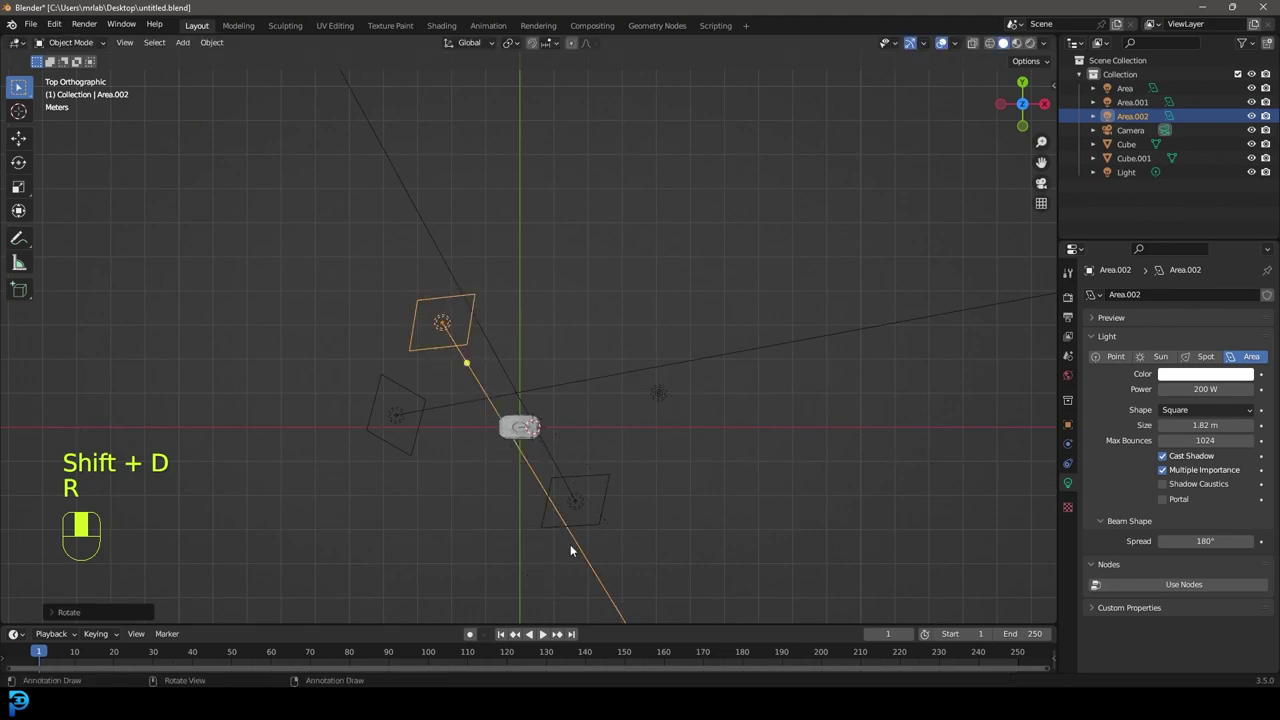
- In the rendered camera view, duplicate the rear area light to the right of the hammer head and rotate it toward the head
key(KP_0)
key(z)
click(642, 298)
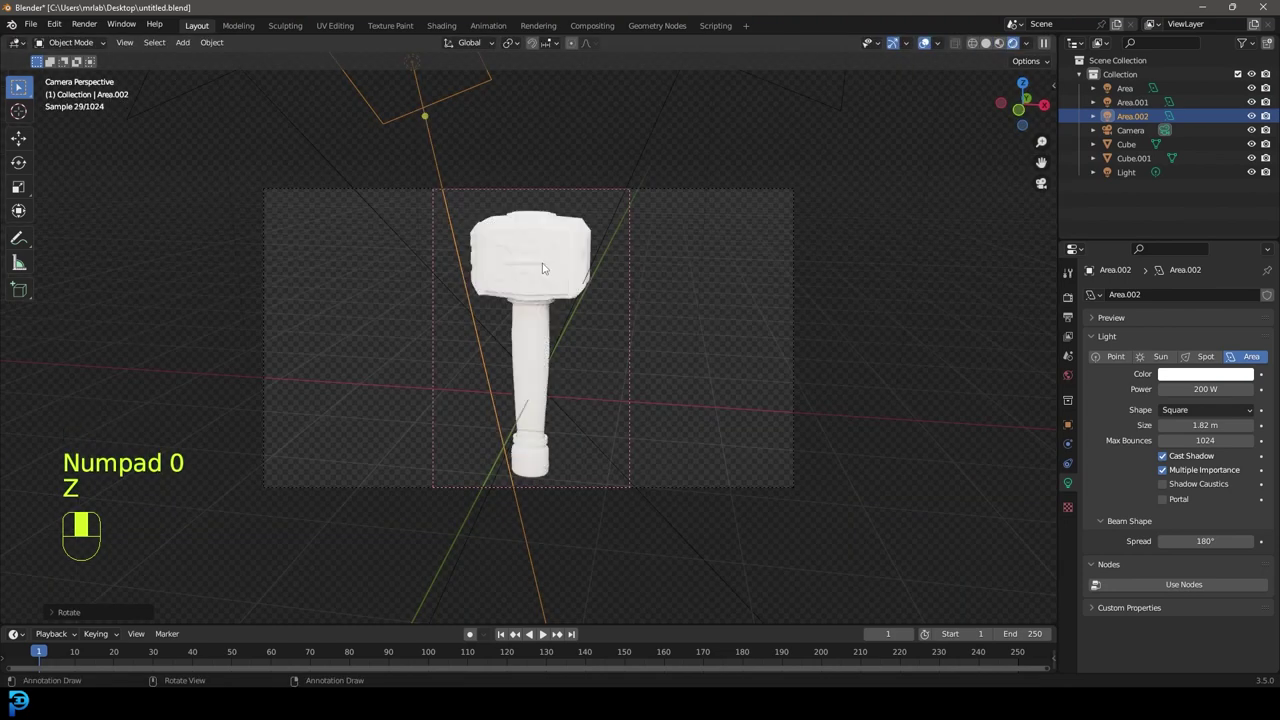
key(shift+d)
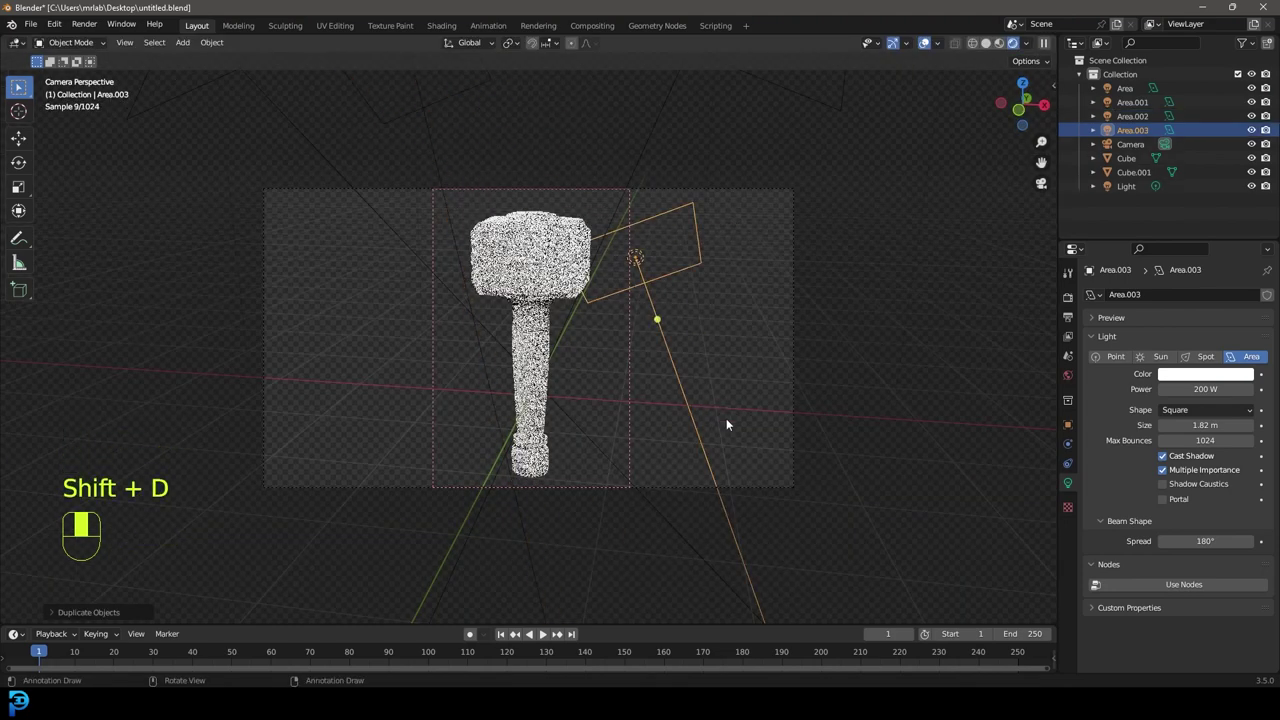
key(r)
click(576, 199)
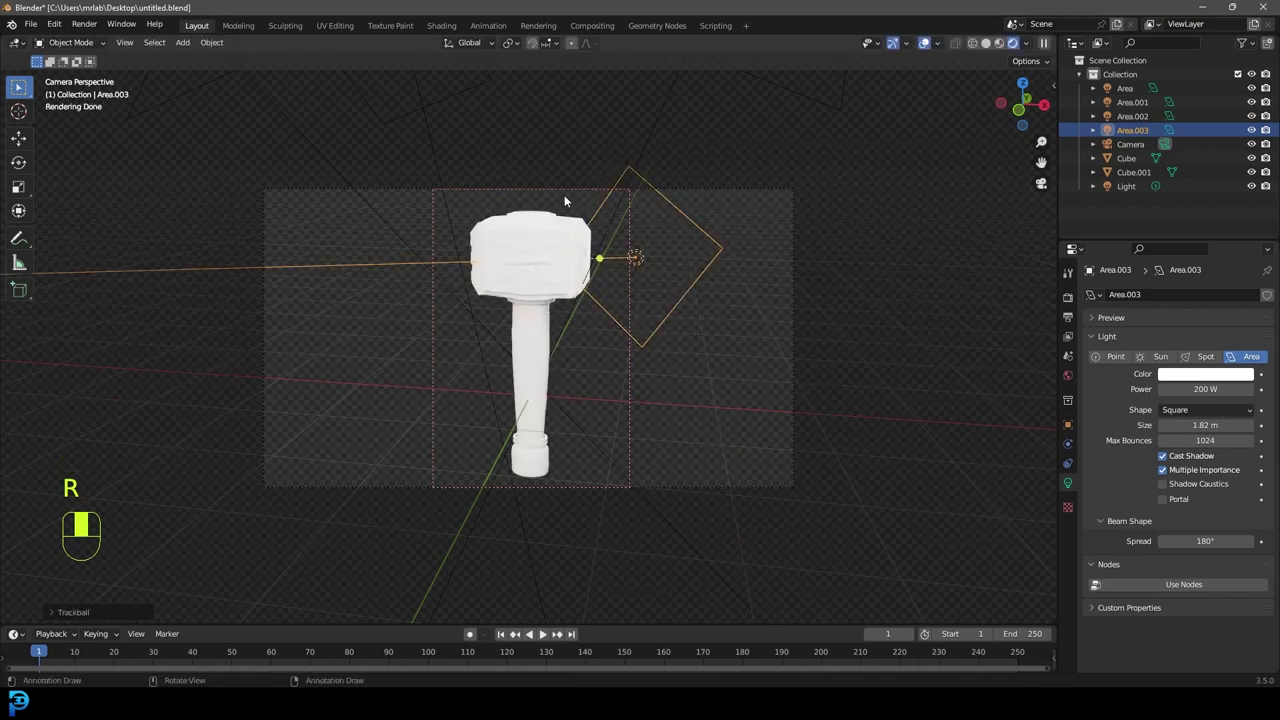
scroll(521, 248, up, 2)
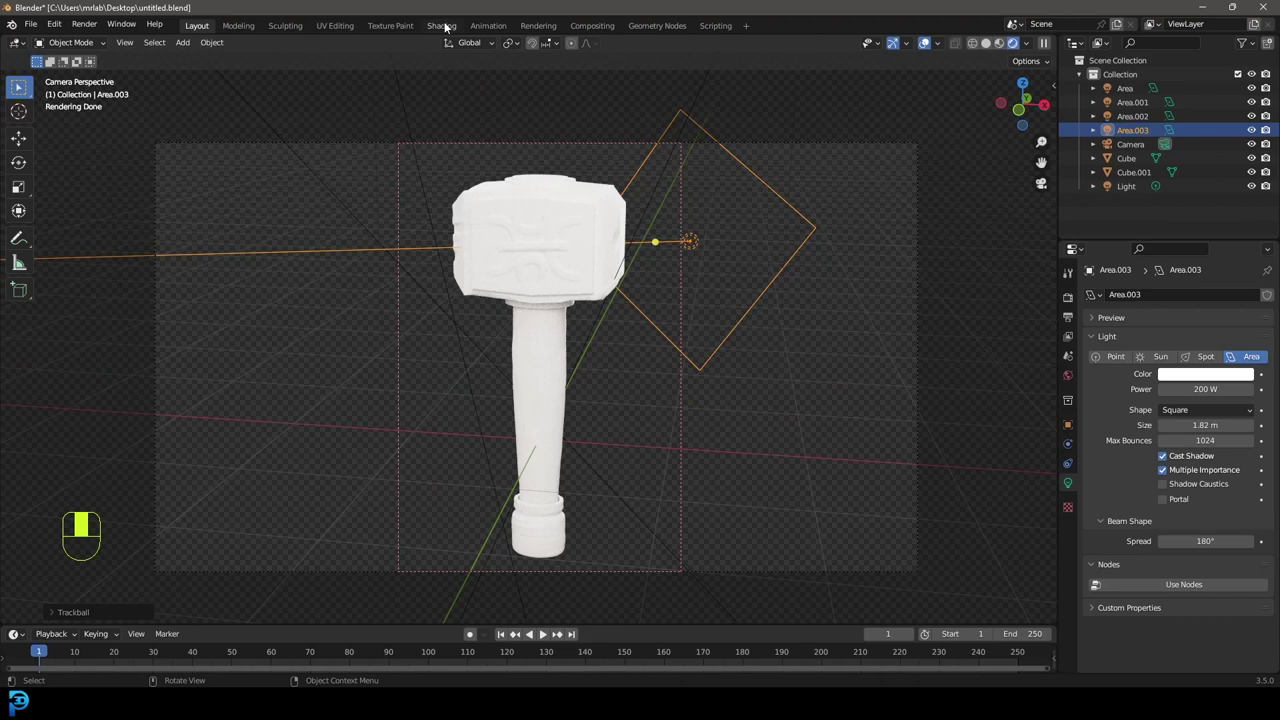
- Switch to the Shading workspace, look through the camera and save the file
click(441, 26)
key(KP_0)
key(ctrl+s)
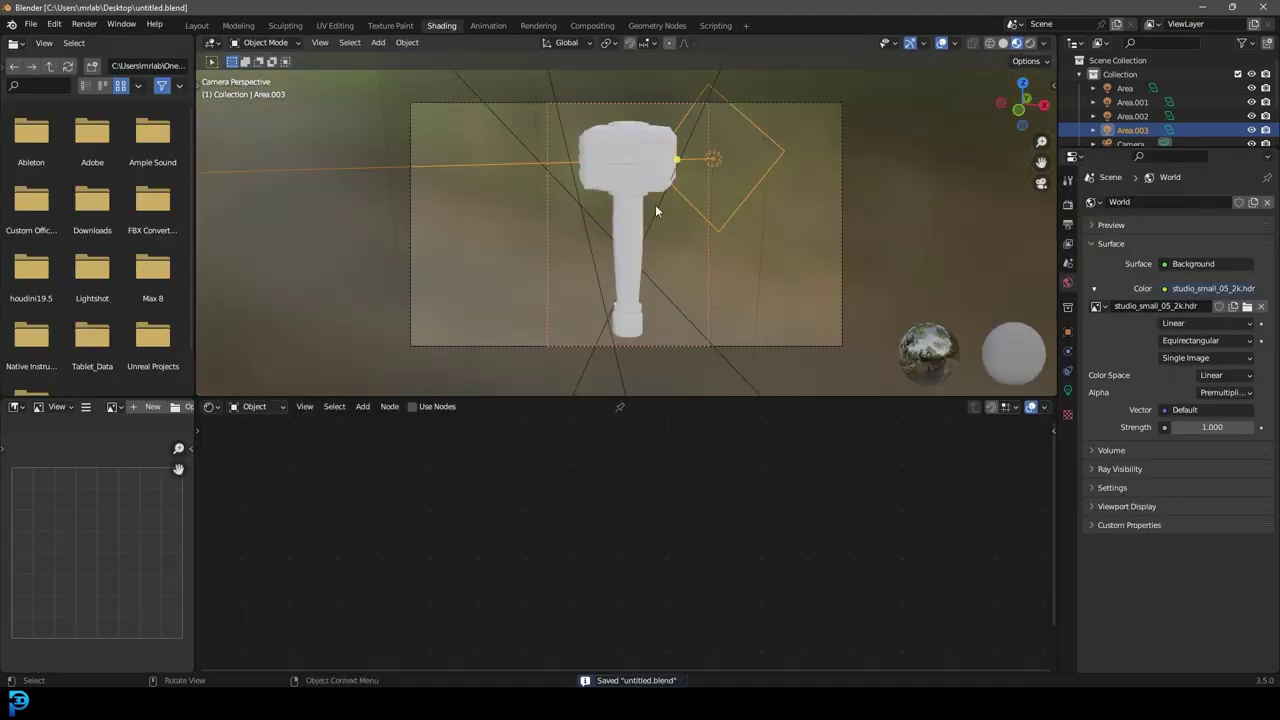
scroll(657, 295, up, 2)
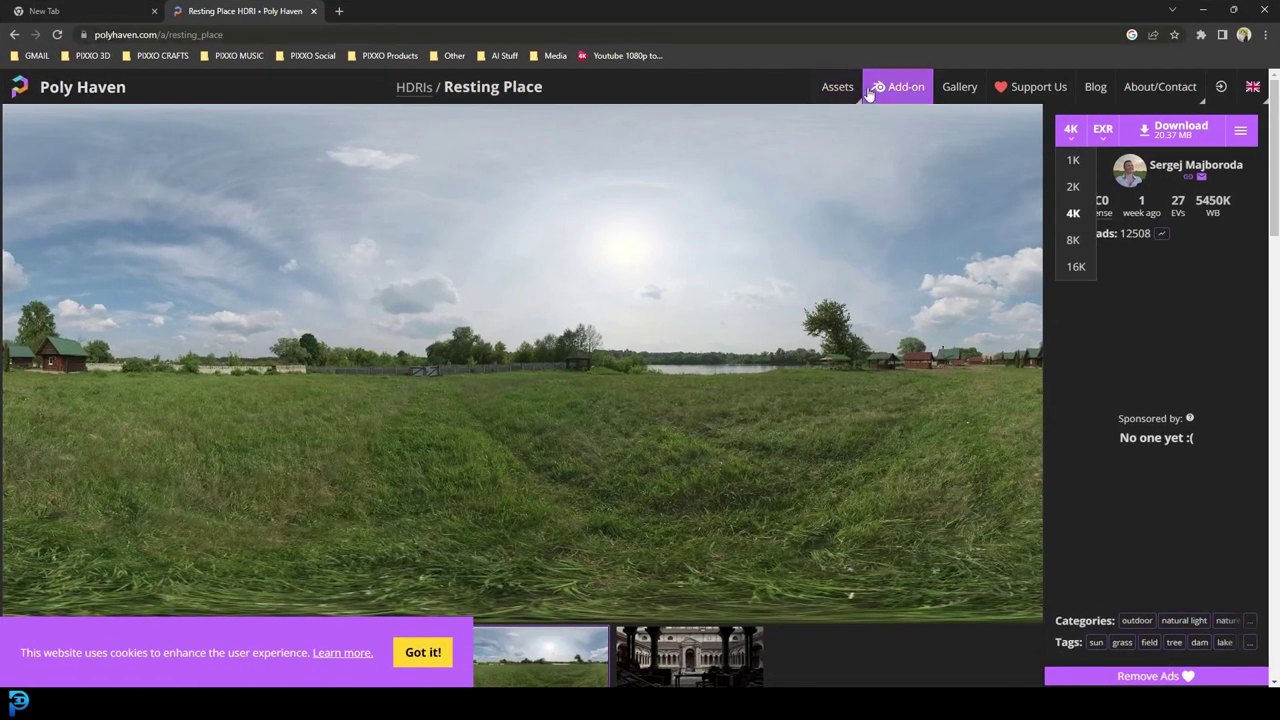
- In the browser, open Poly Haven's texture library and browse the Wood category
mouse_move(847, 95)
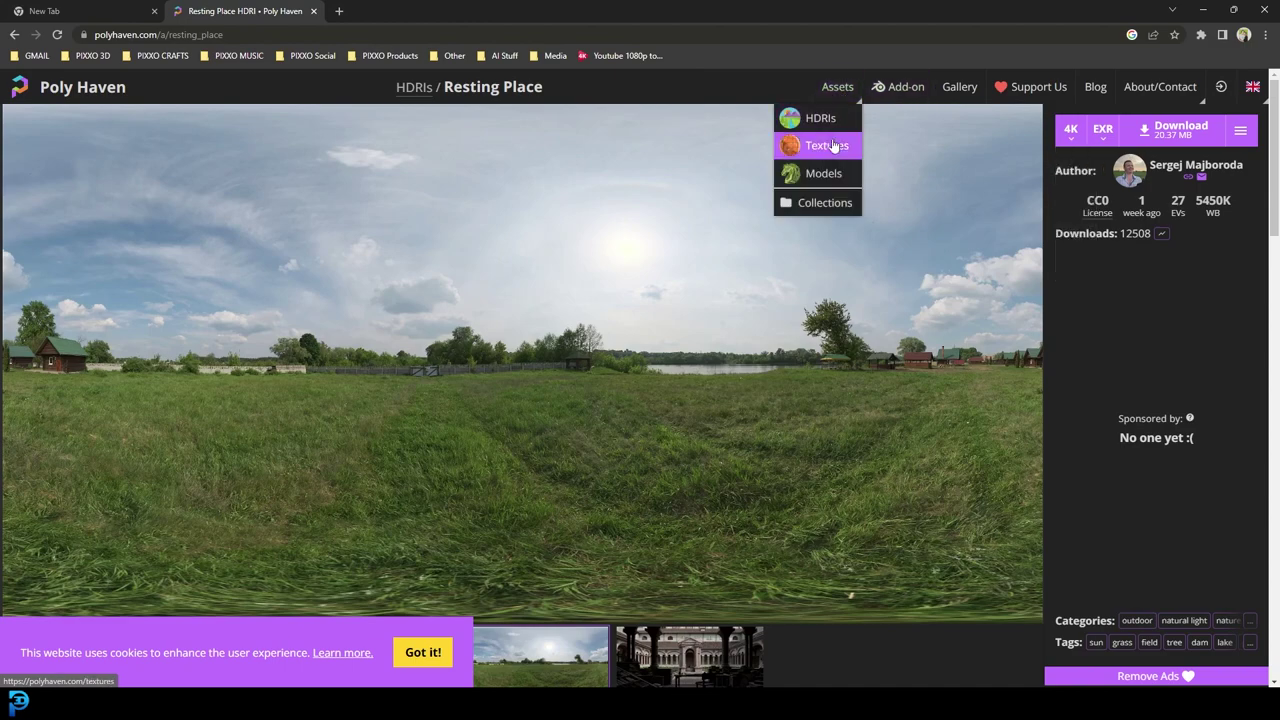
click(833, 146)
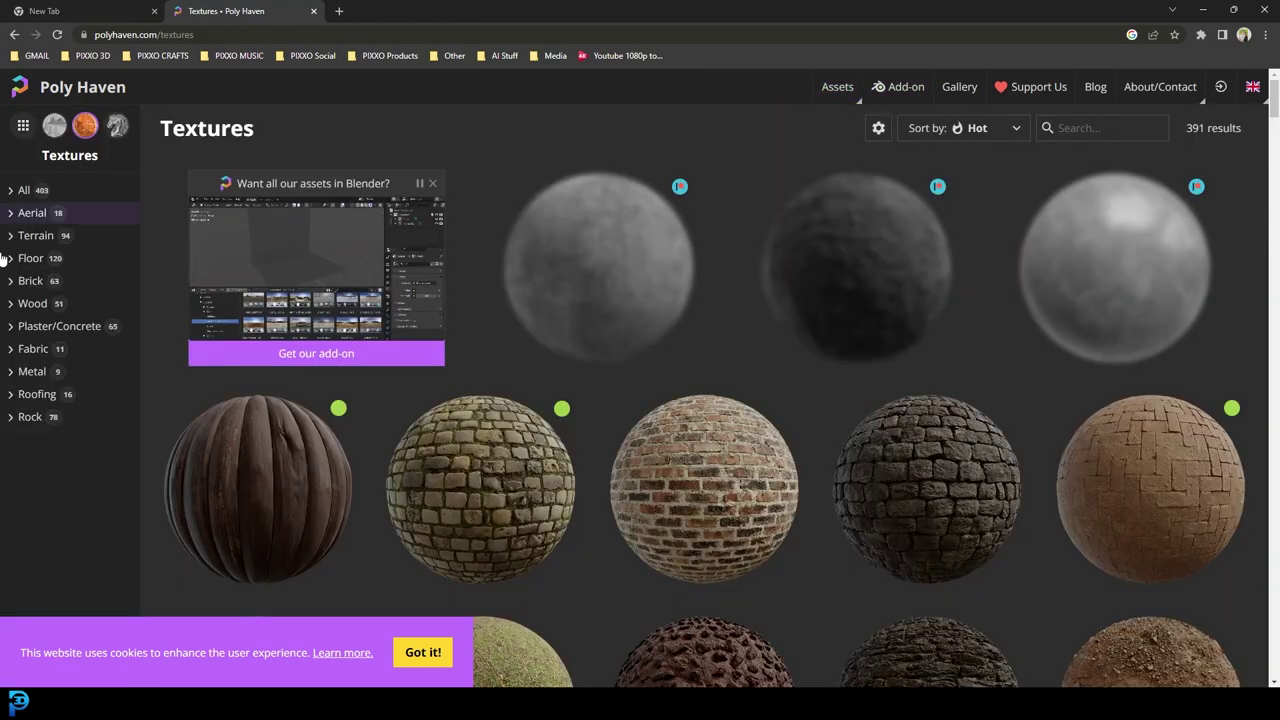
click(35, 303)
scroll(510, 322, down, 1)
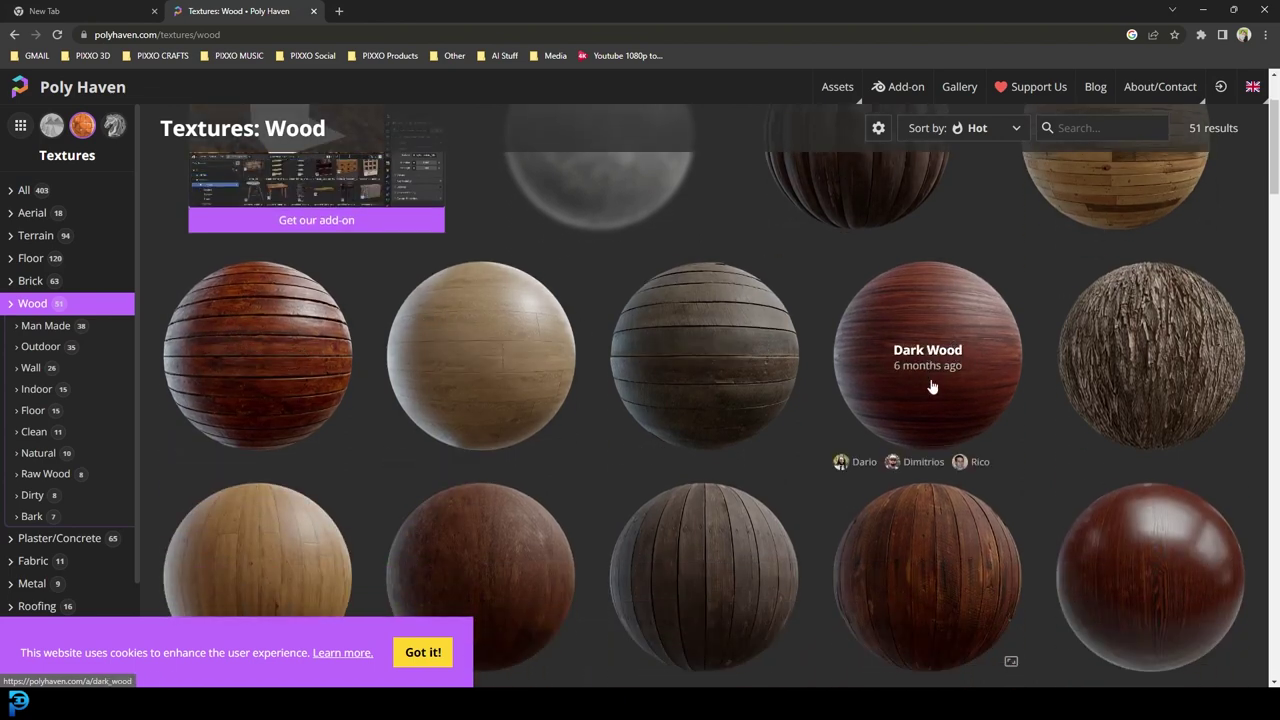
scroll(924, 370, down, 1)
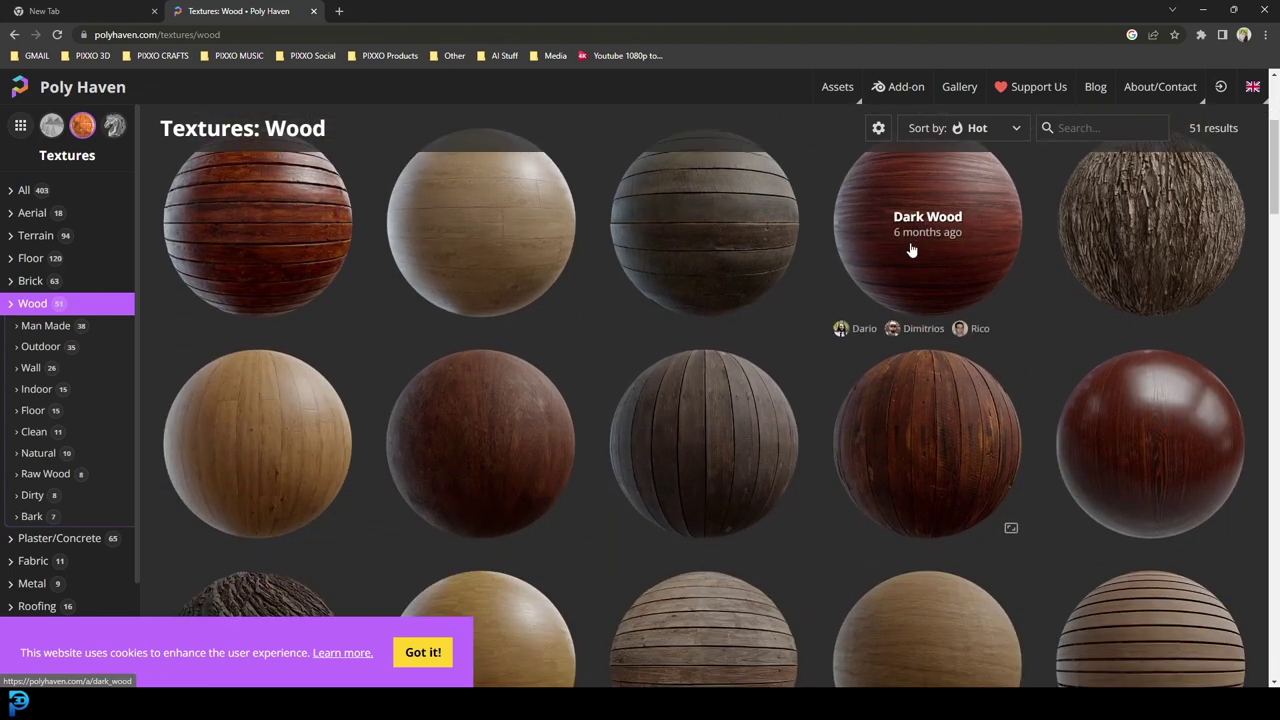
scroll(1023, 354, up, 1)
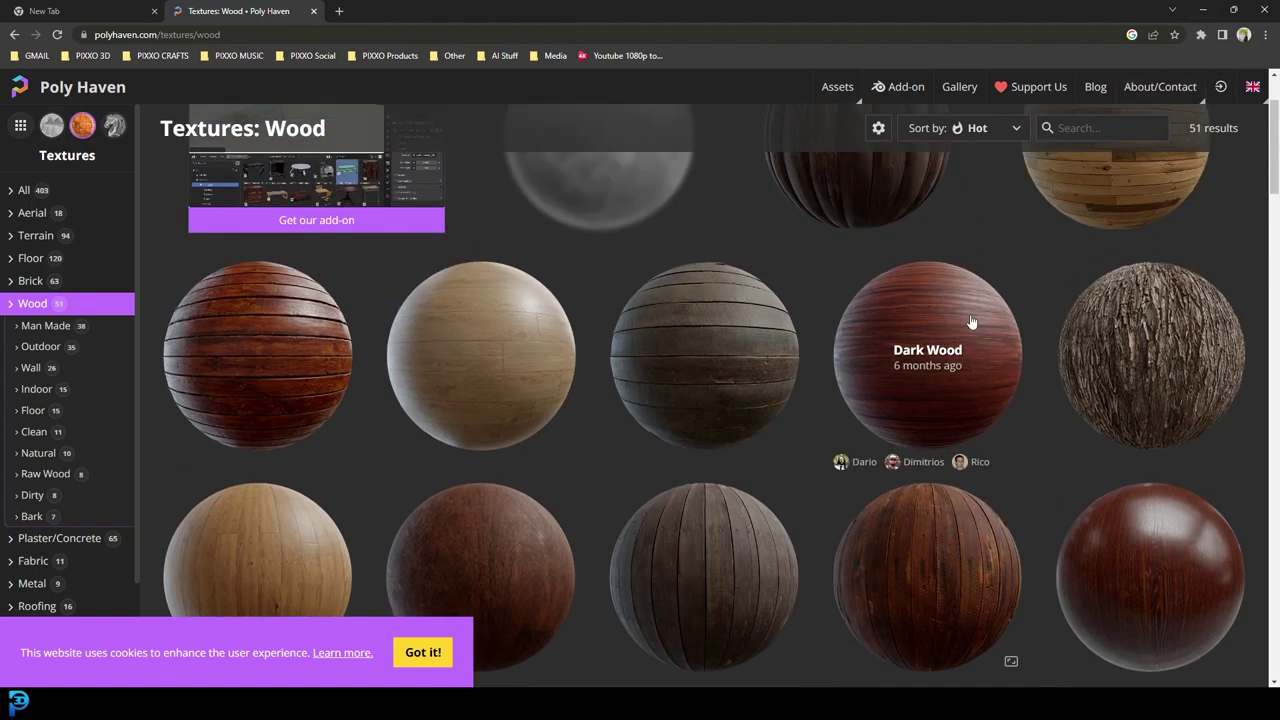
- Open the Dark Wood texture page, review its resolution and file format download options, and return to Blender
click(970, 321)
click(1071, 131)
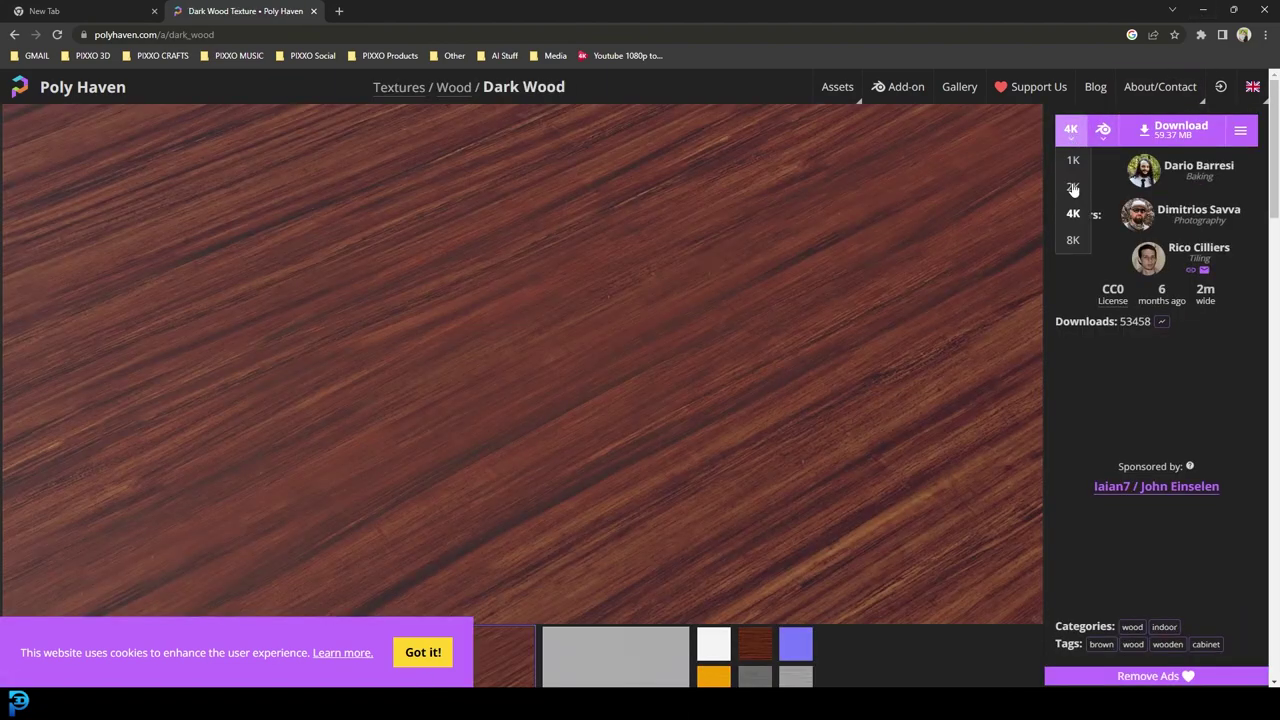
click(1105, 132)
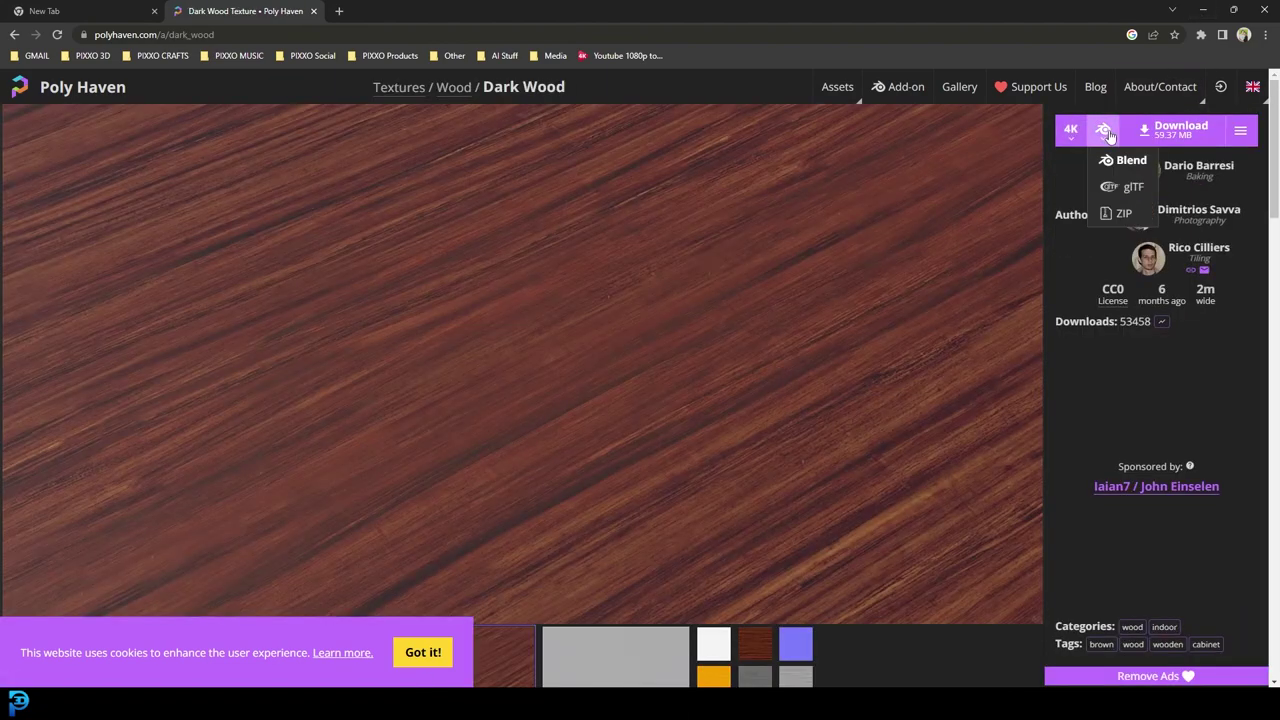
click(1203, 10)
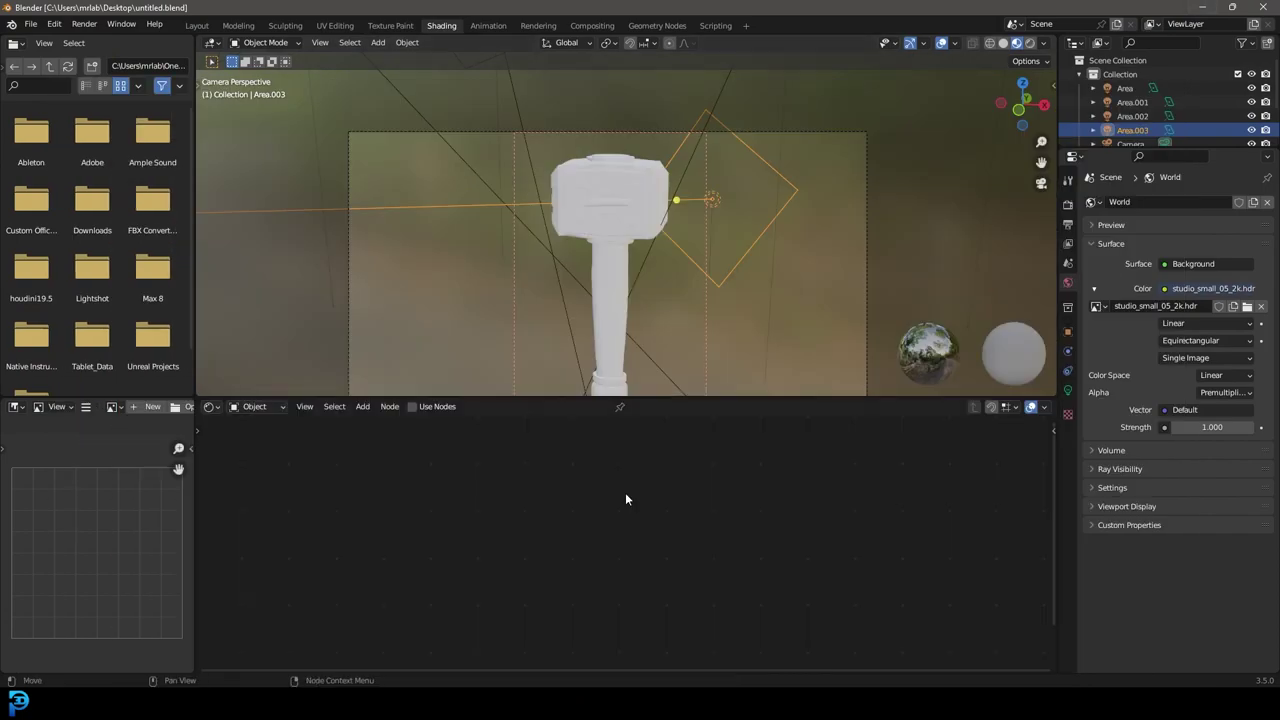
- Append the wood_table_001 material from wood_table_001_4k.blend in the Blender PBR Material Library folder of 3D Resources
click(33, 24)
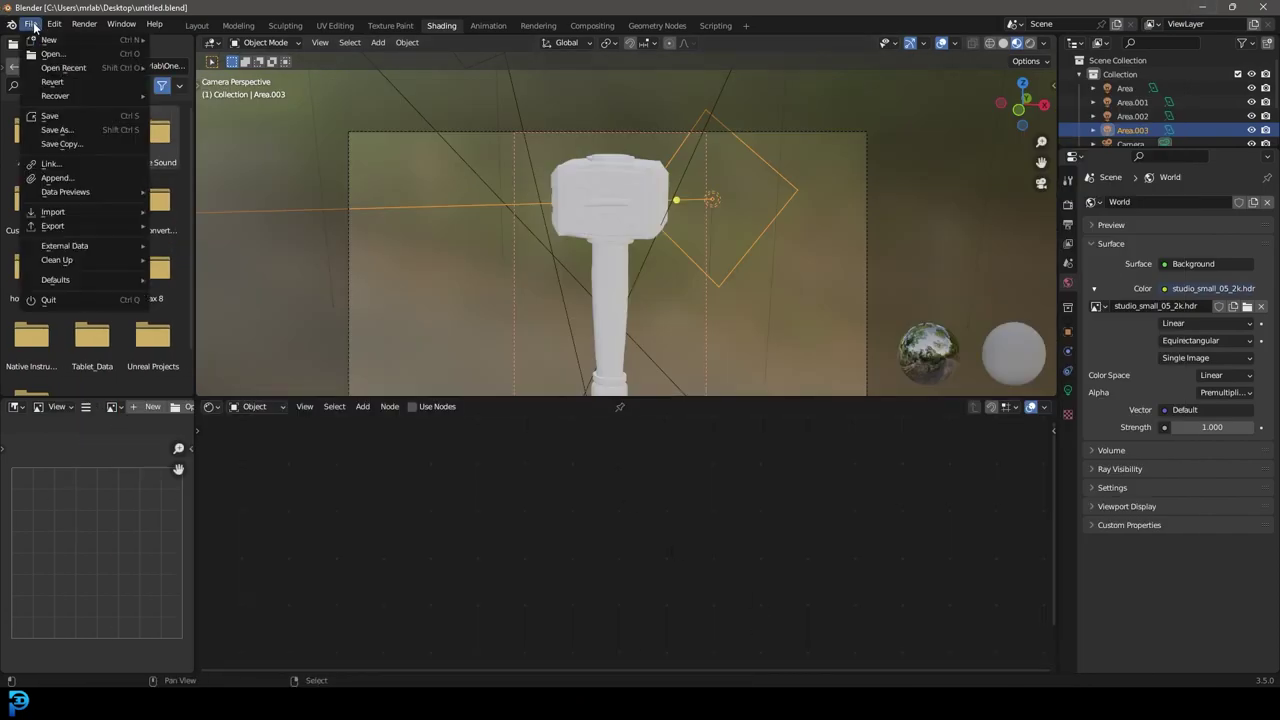
click(56, 178)
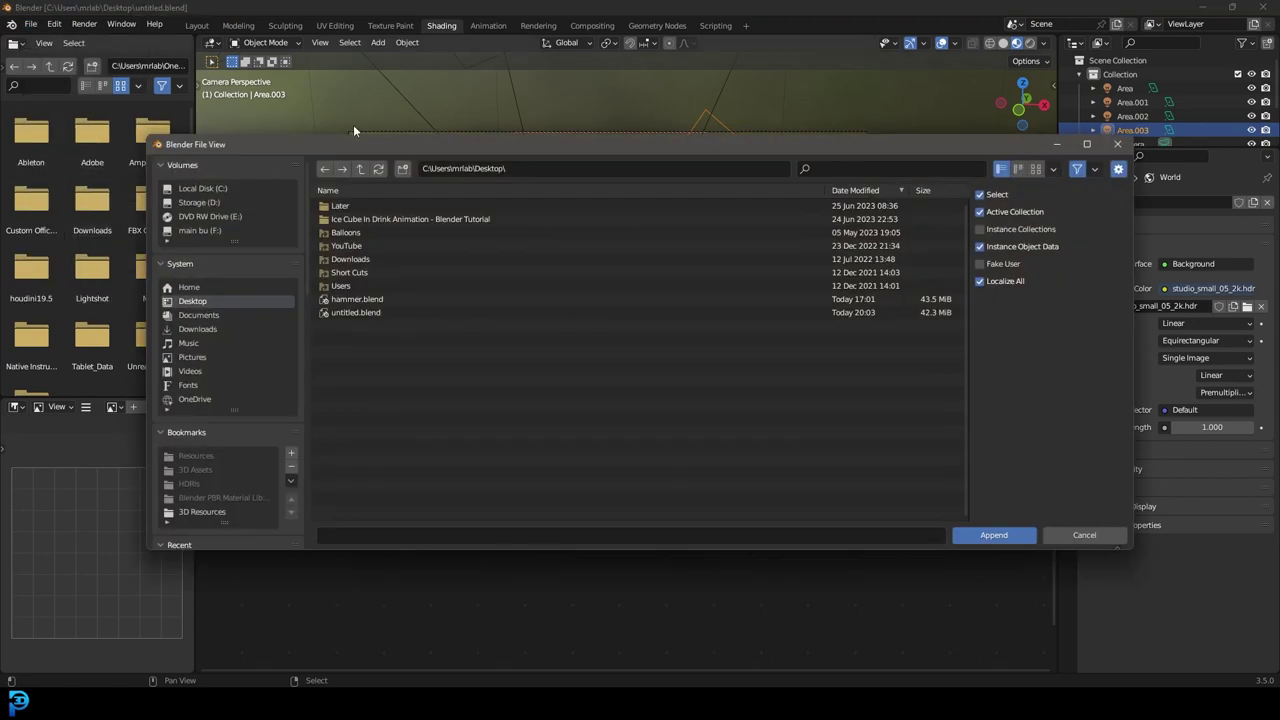
click(202, 512)
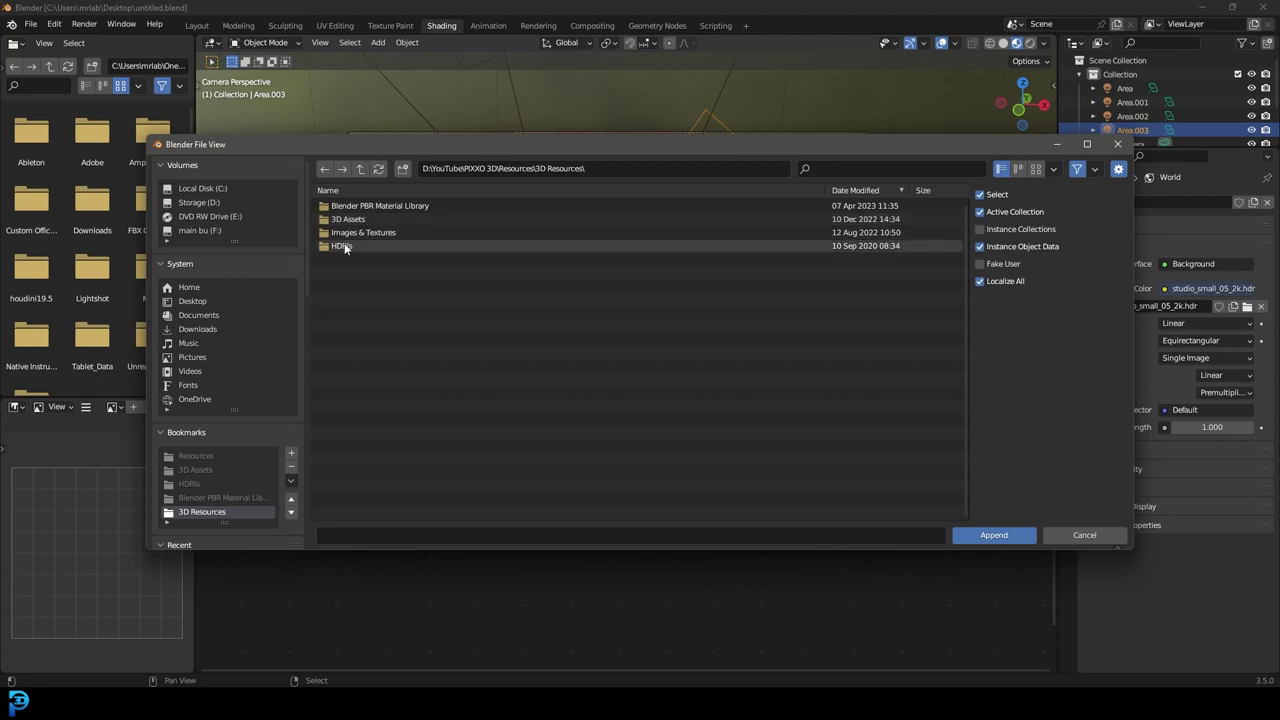
click(364, 204)
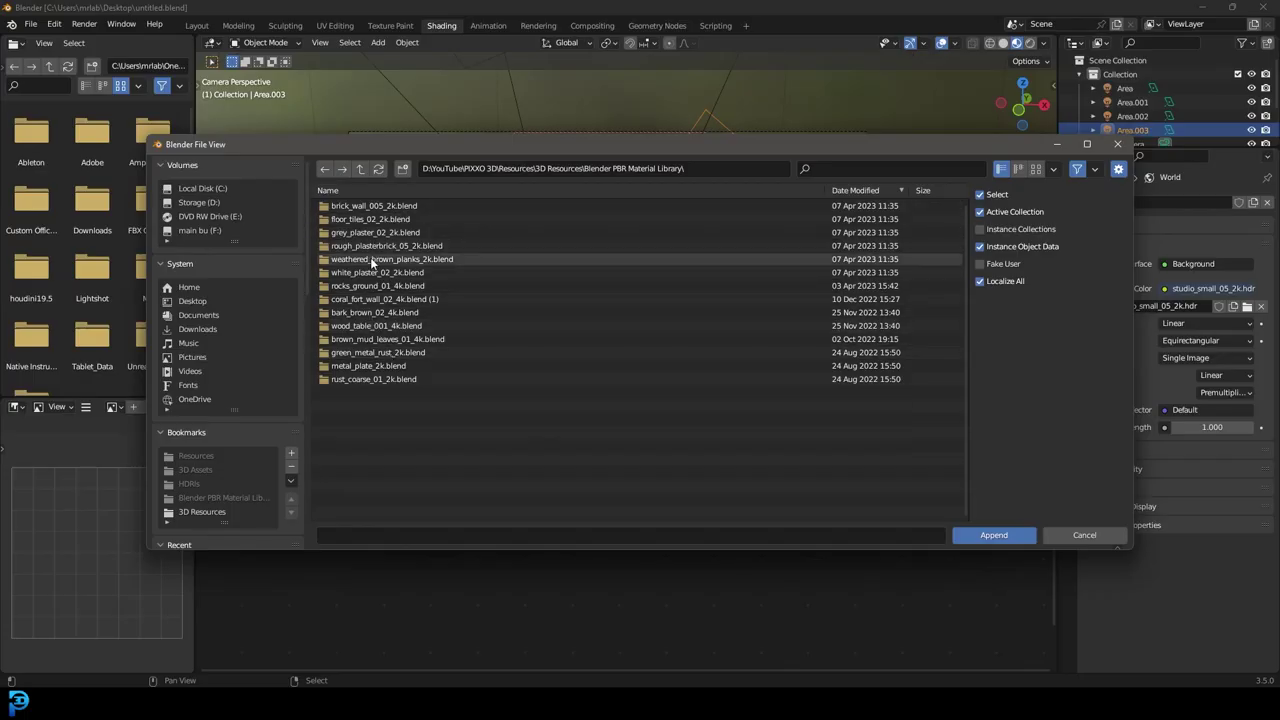
double_click(367, 326)
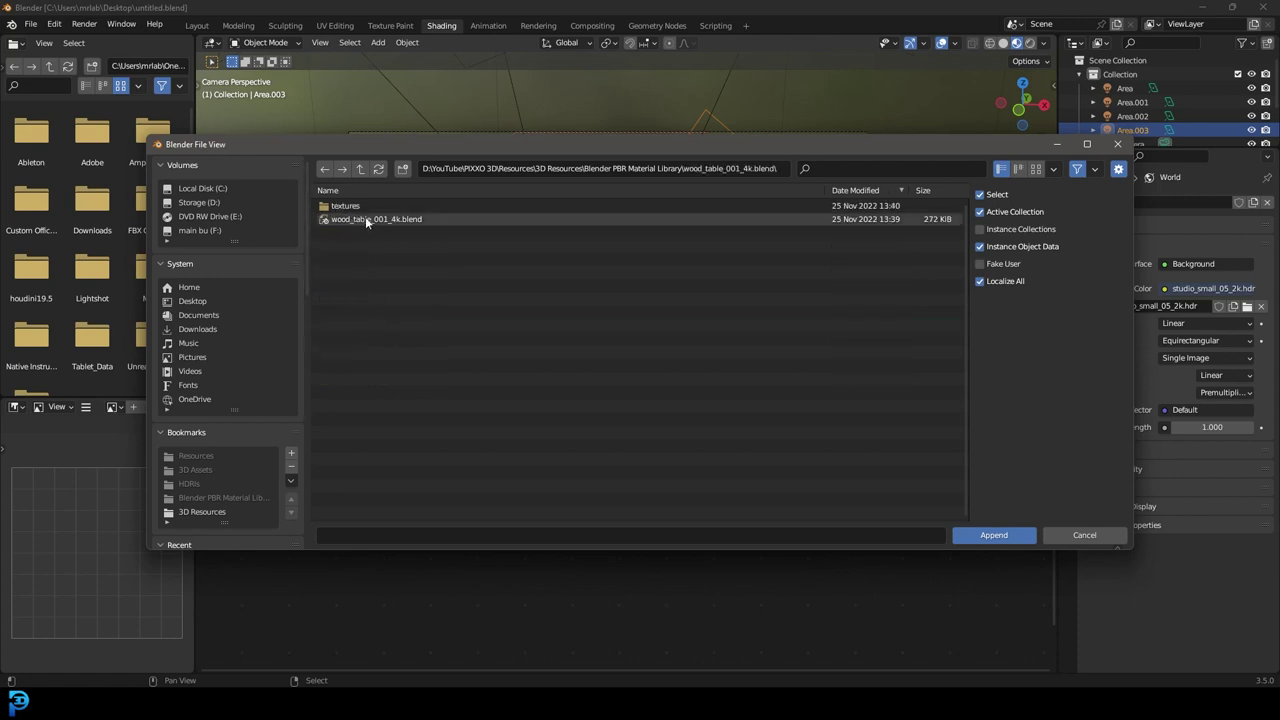
double_click(364, 219)
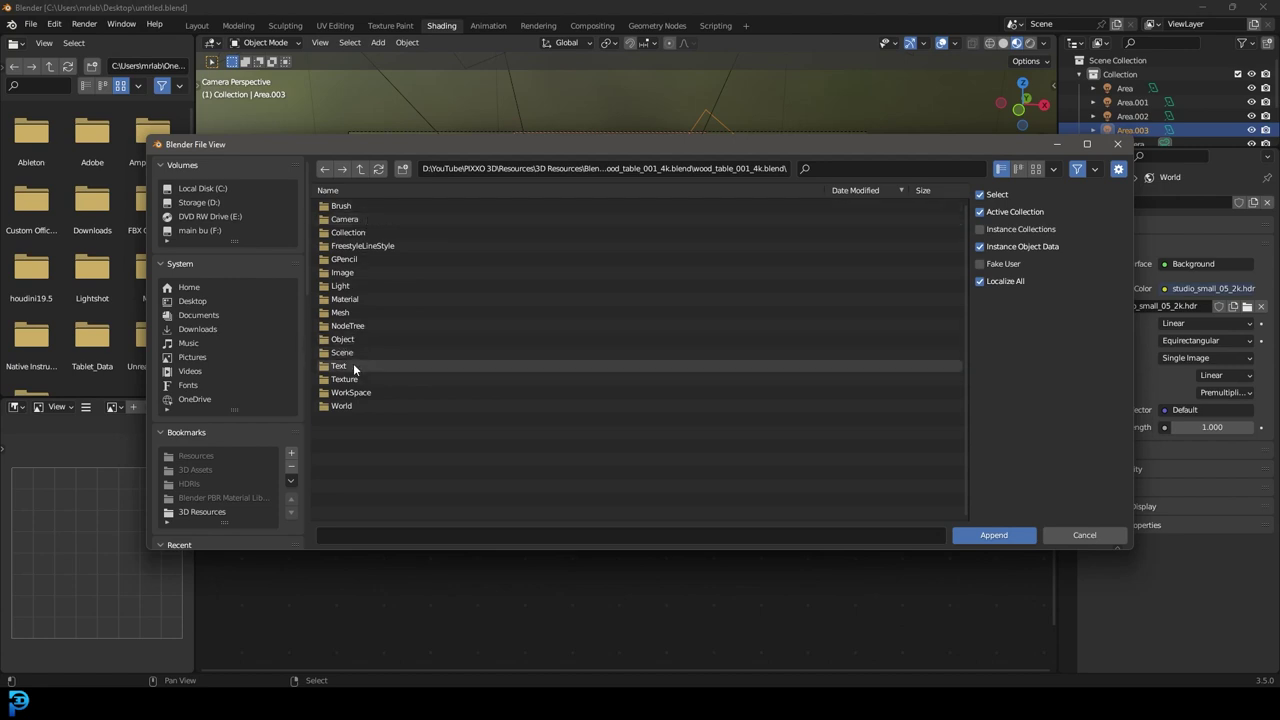
double_click(352, 300)
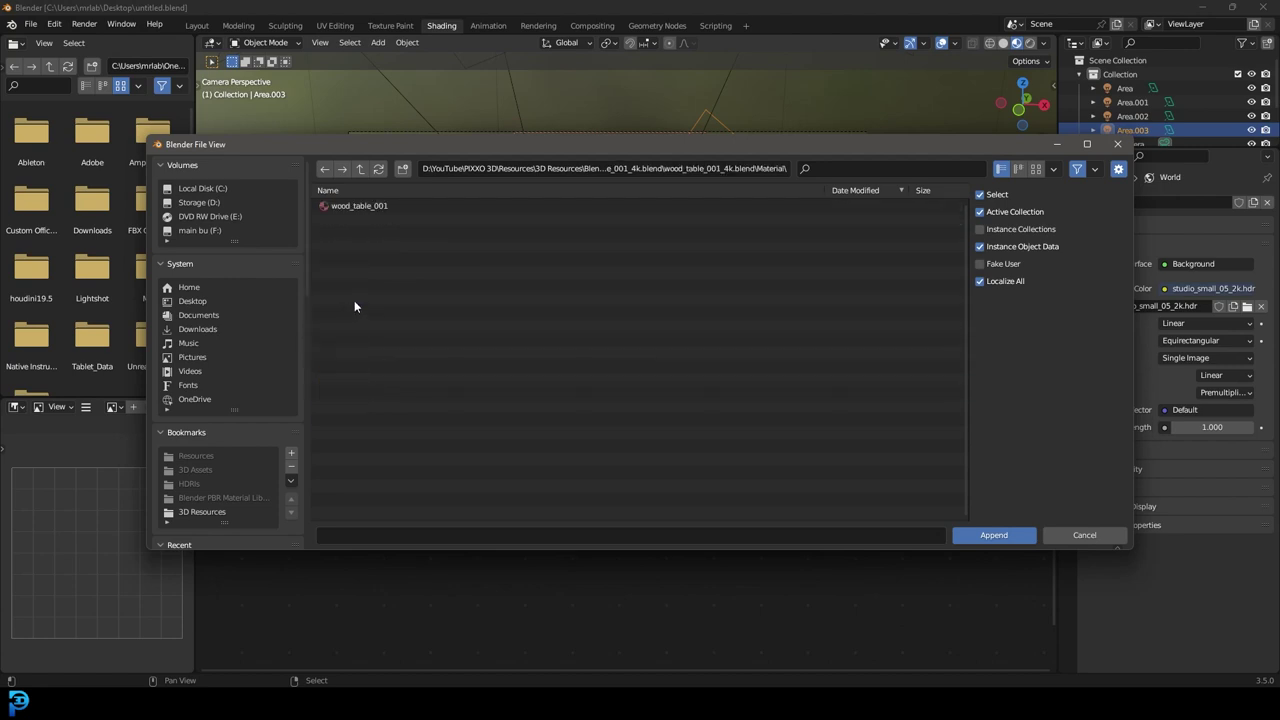
double_click(358, 207)
- Select the hammer handle and replace its material with wood_table_001
scroll(609, 308, up, 2)
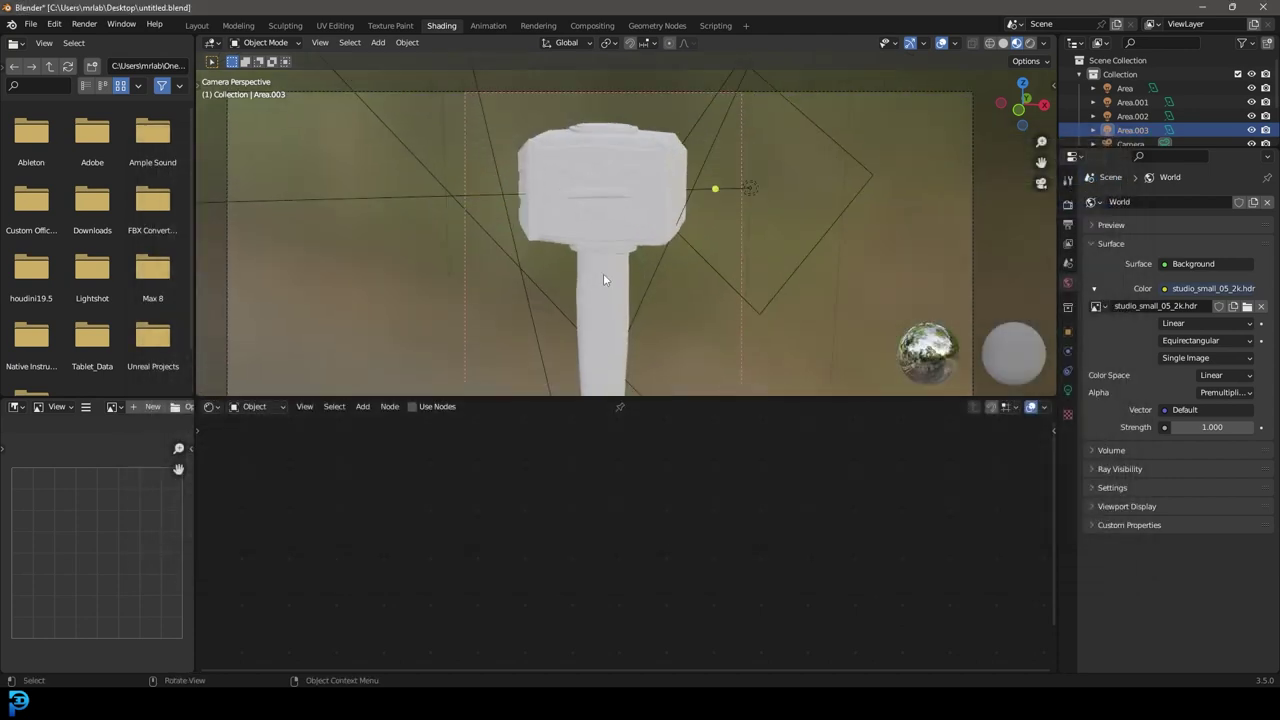
click(603, 279)
scroll(600, 285, down, 2)
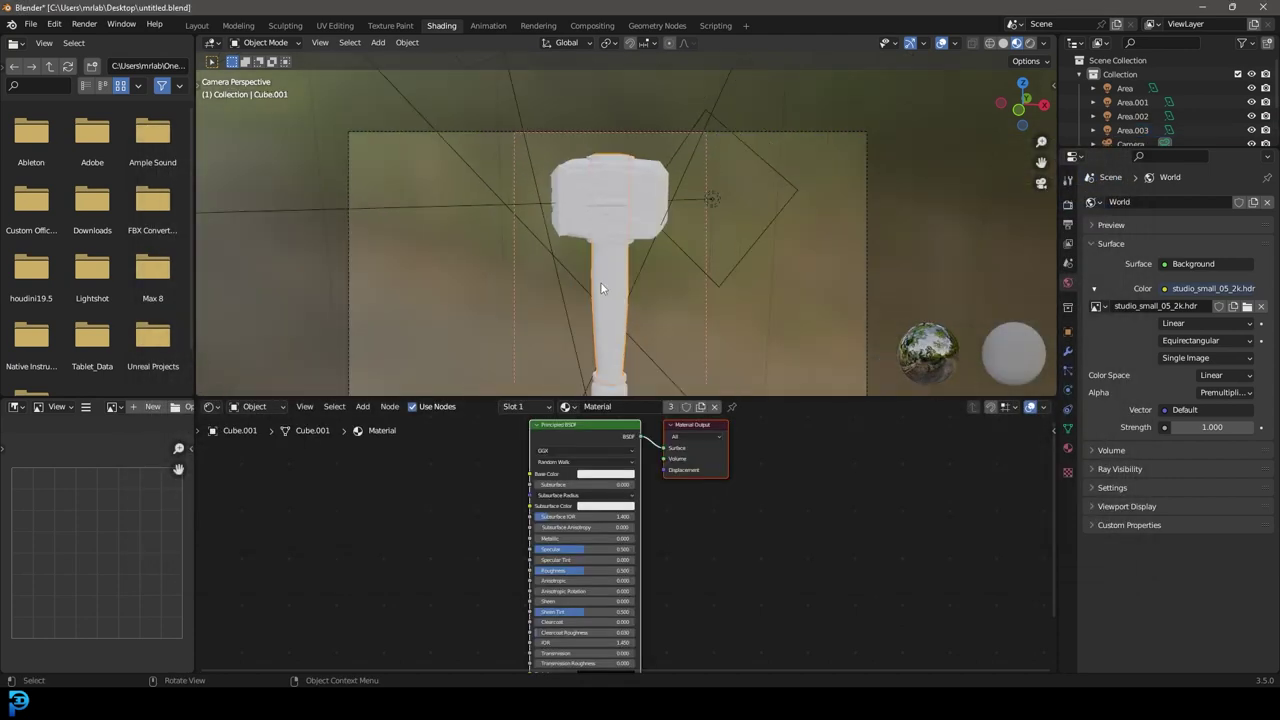
click(565, 407)
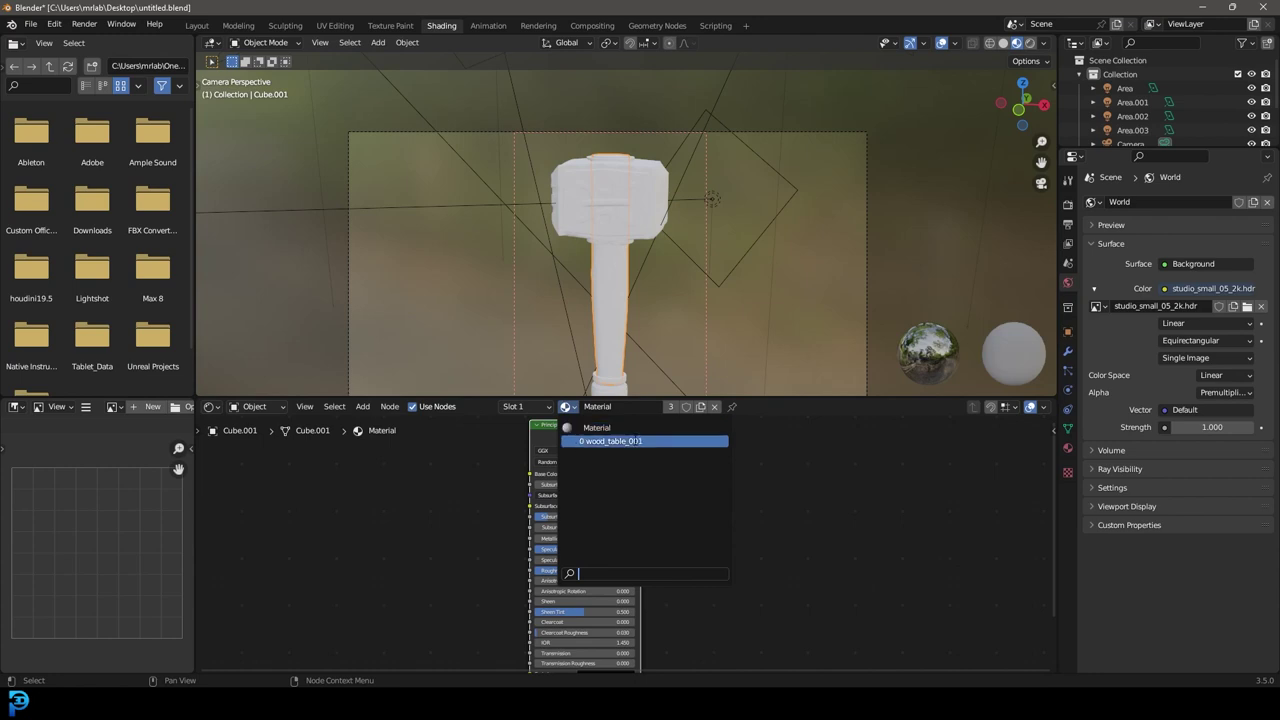
click(633, 443)
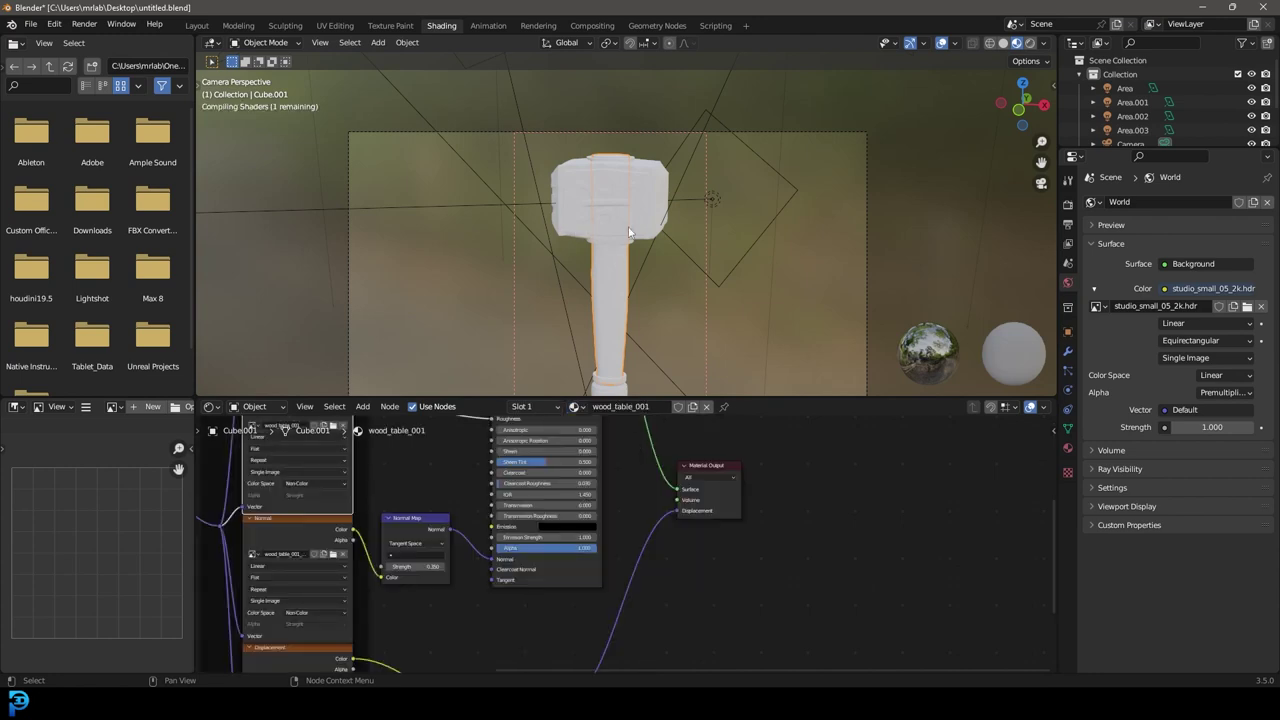
scroll(611, 289, up, 2)
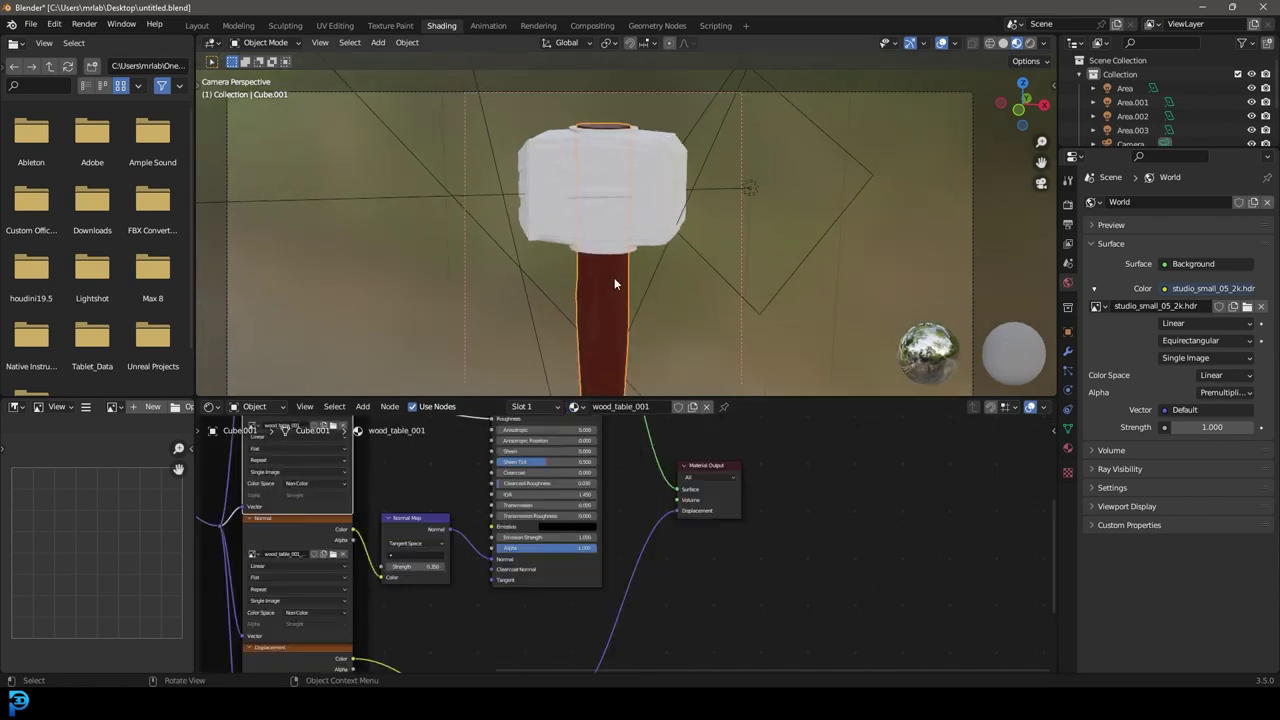
- Set the projection of the wood material's Base Color image texture to Box
middle_drag(431, 468, 478, 533)
scroll(478, 533, up, 2)
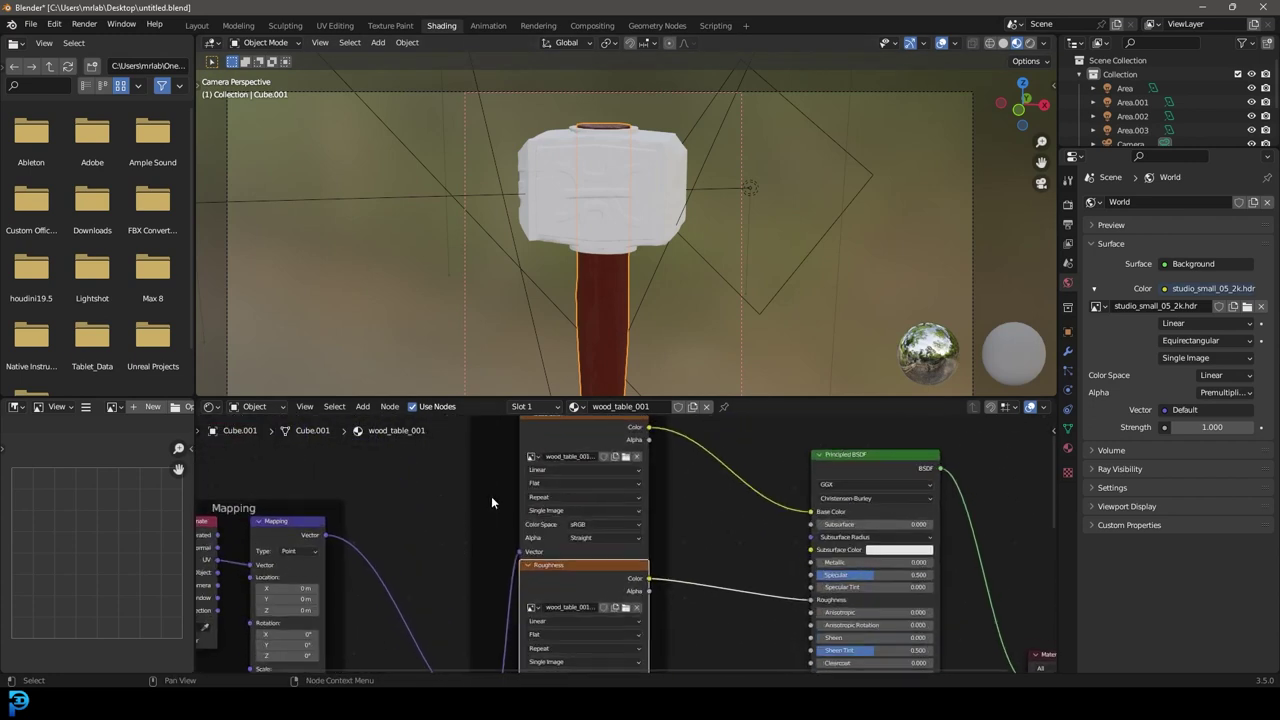
scroll(518, 500, up, 2)
click(505, 465)
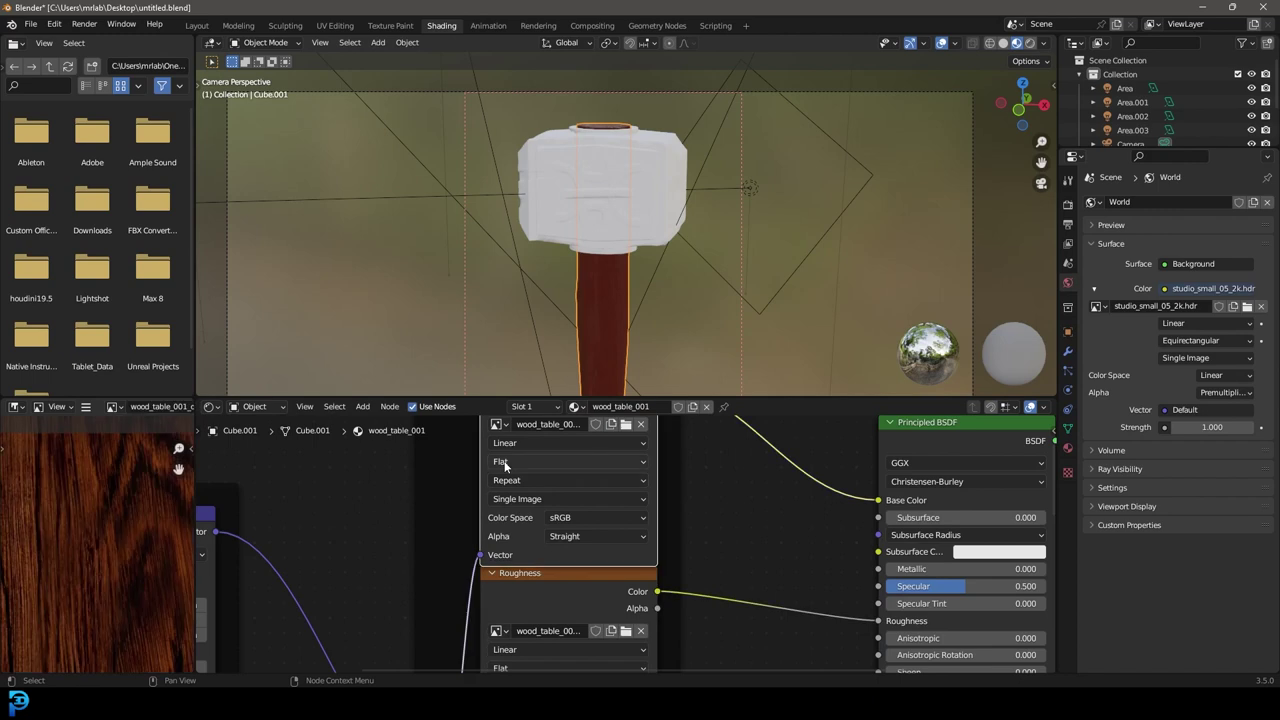
click(524, 461)
click(528, 495)
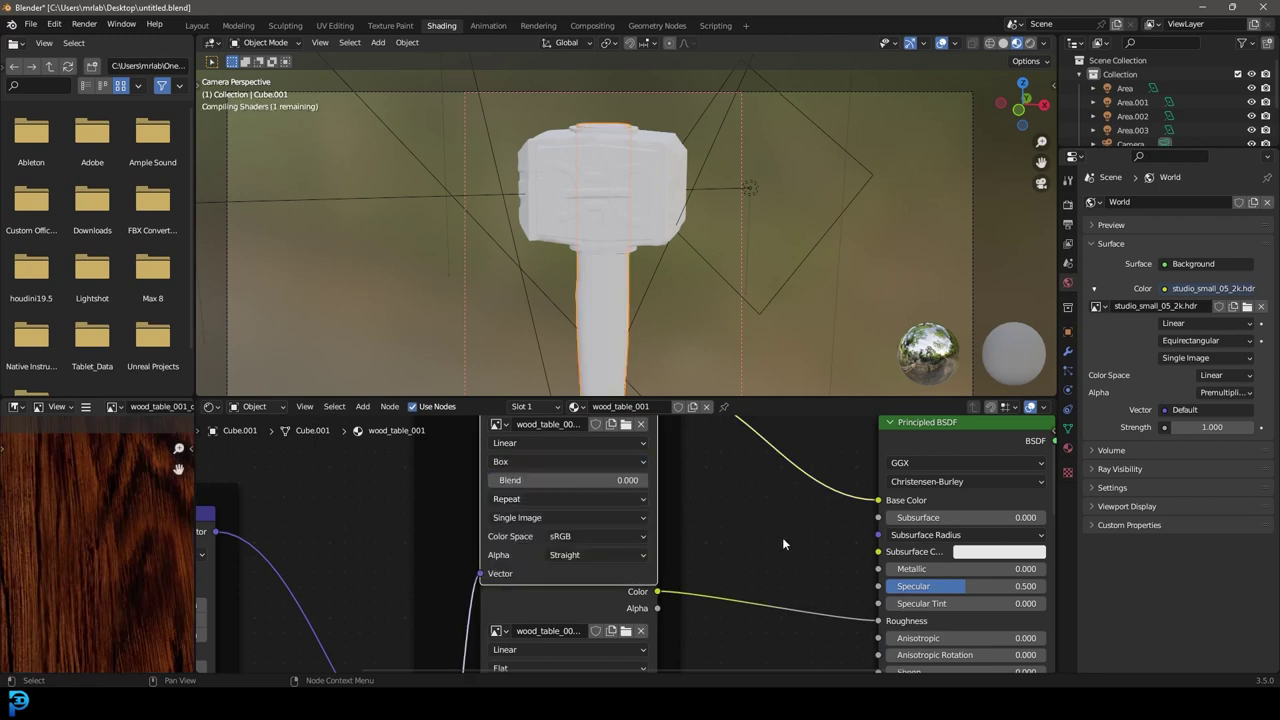
- Set the projection of the Roughness, Normal and Displacement image textures to Box as well
scroll(763, 651, down, 3)
click(503, 525)
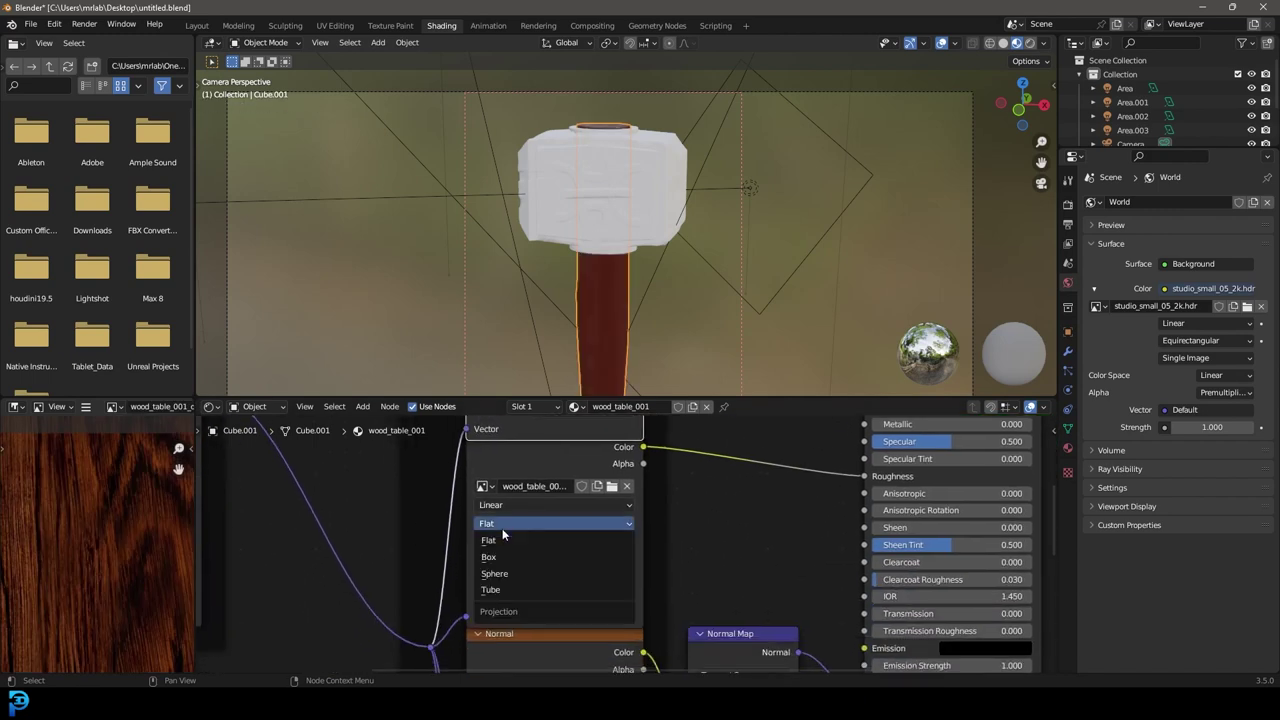
click(493, 557)
scroll(508, 595, down, 3)
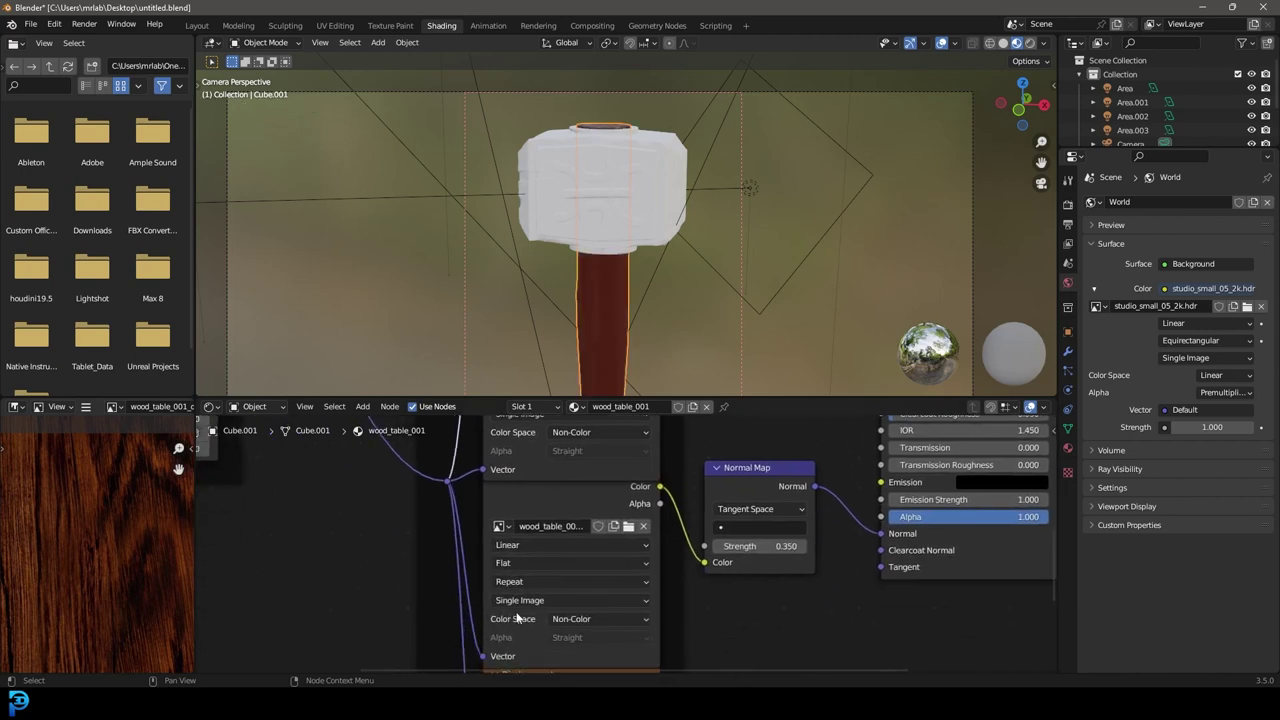
click(515, 563)
middle_drag(756, 614, 773, 384)
click(530, 538)
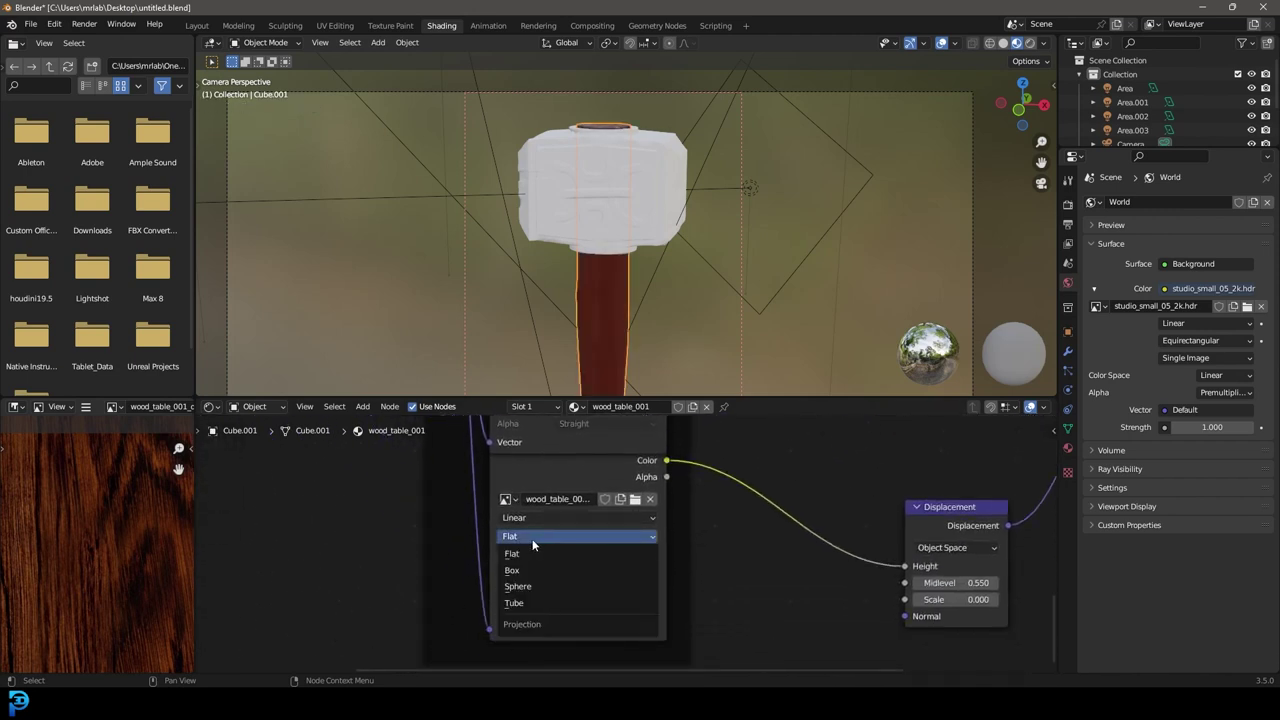
click(530, 556)
- Connect the Texture Coordinate node's Object output to the Mapping node's Vector input and check the wood grain on the handle
scroll(490, 500, down, 4)
middle_drag(467, 450, 659, 648)
scroll(659, 648, up, 1)
scroll(617, 531, up, 1)
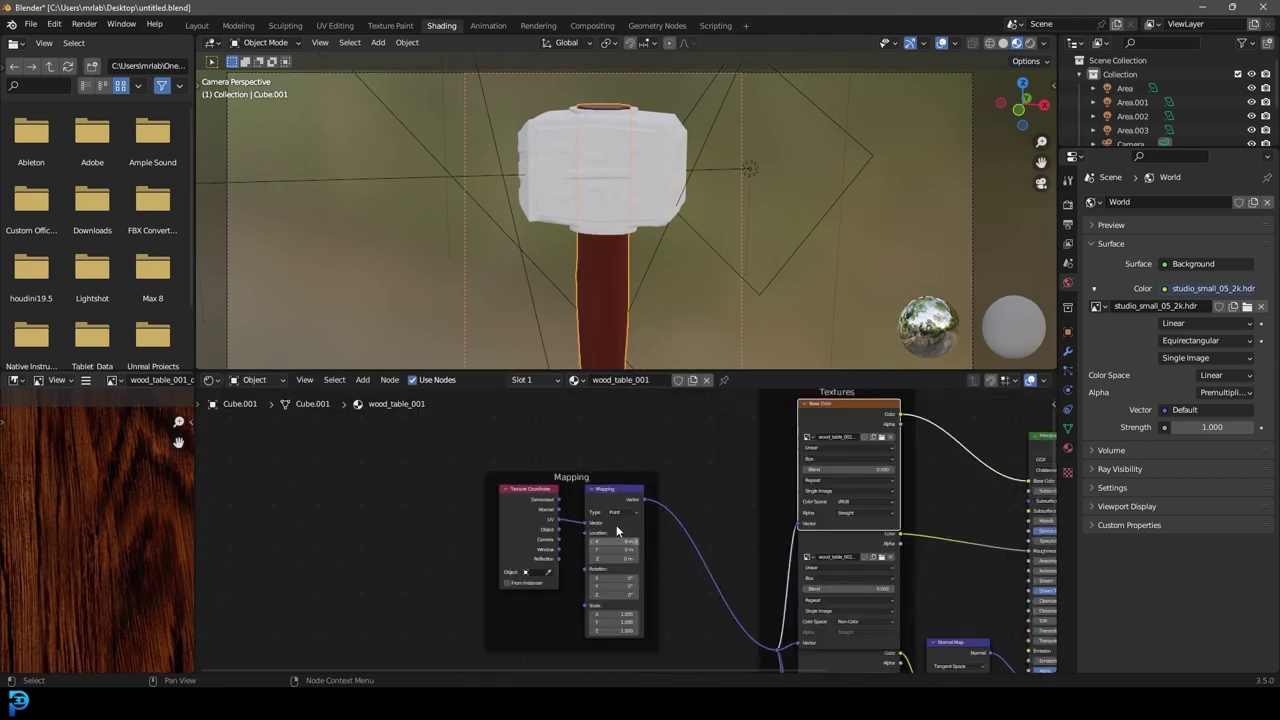
click(553, 537)
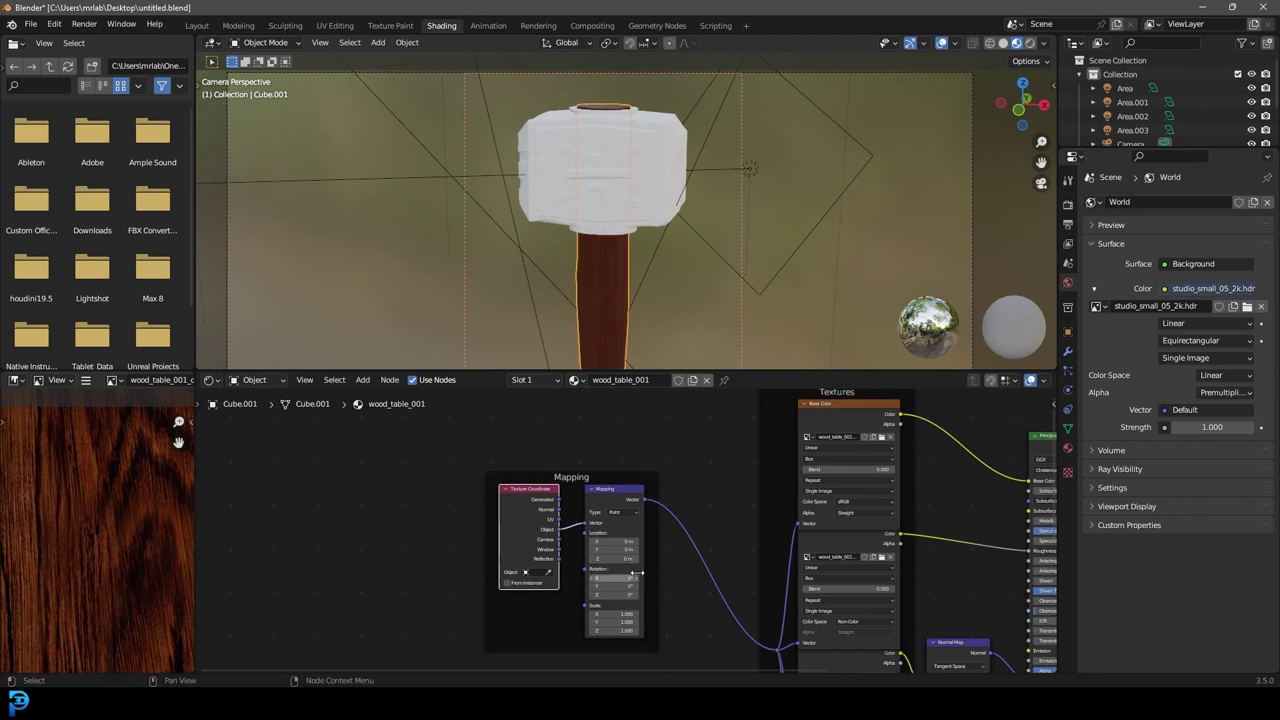
scroll(610, 522, up, 1)
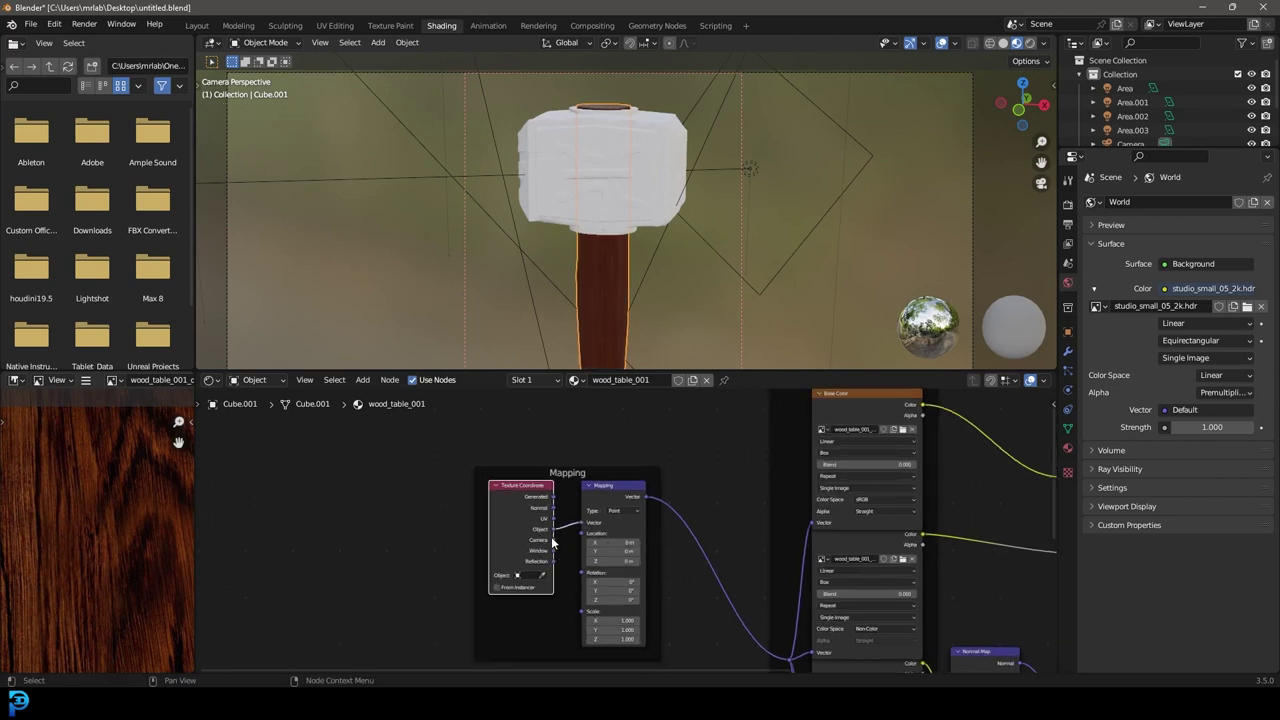
scroll(554, 540, up, 3)
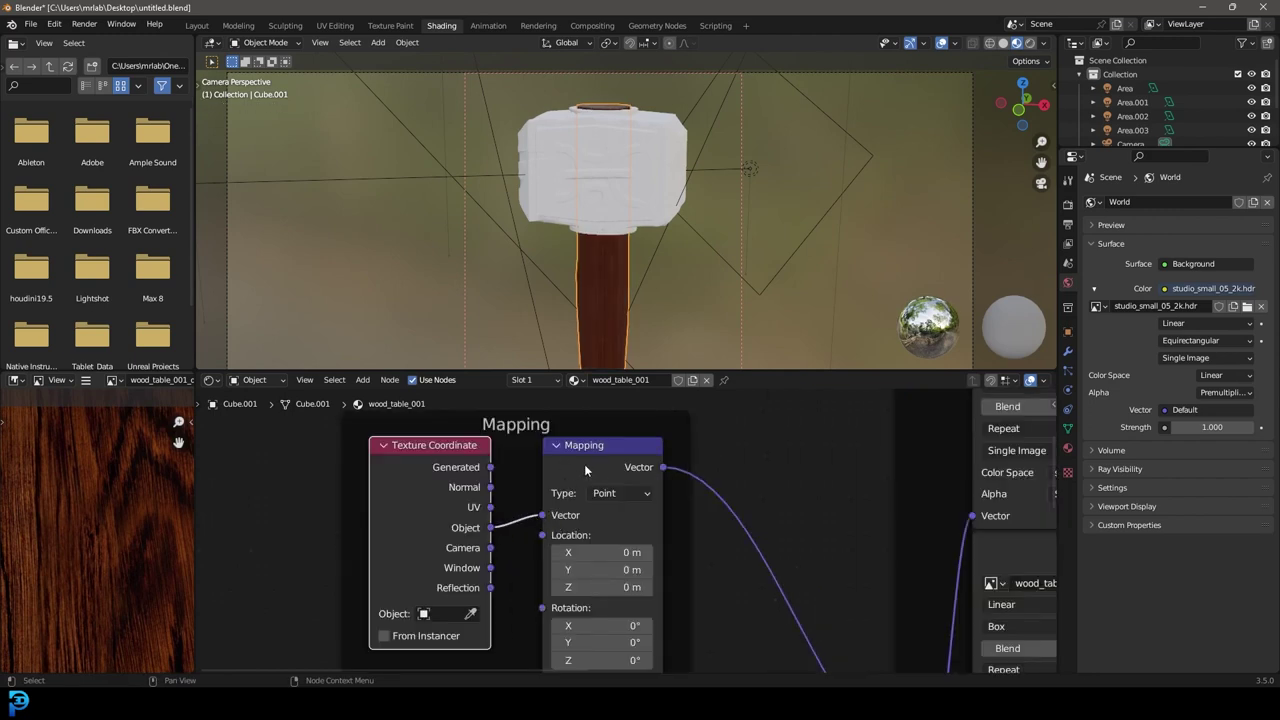
middle_drag(585, 231, 618, 250)
scroll(650, 180, up, 4)
scroll(645, 156, down, 6)
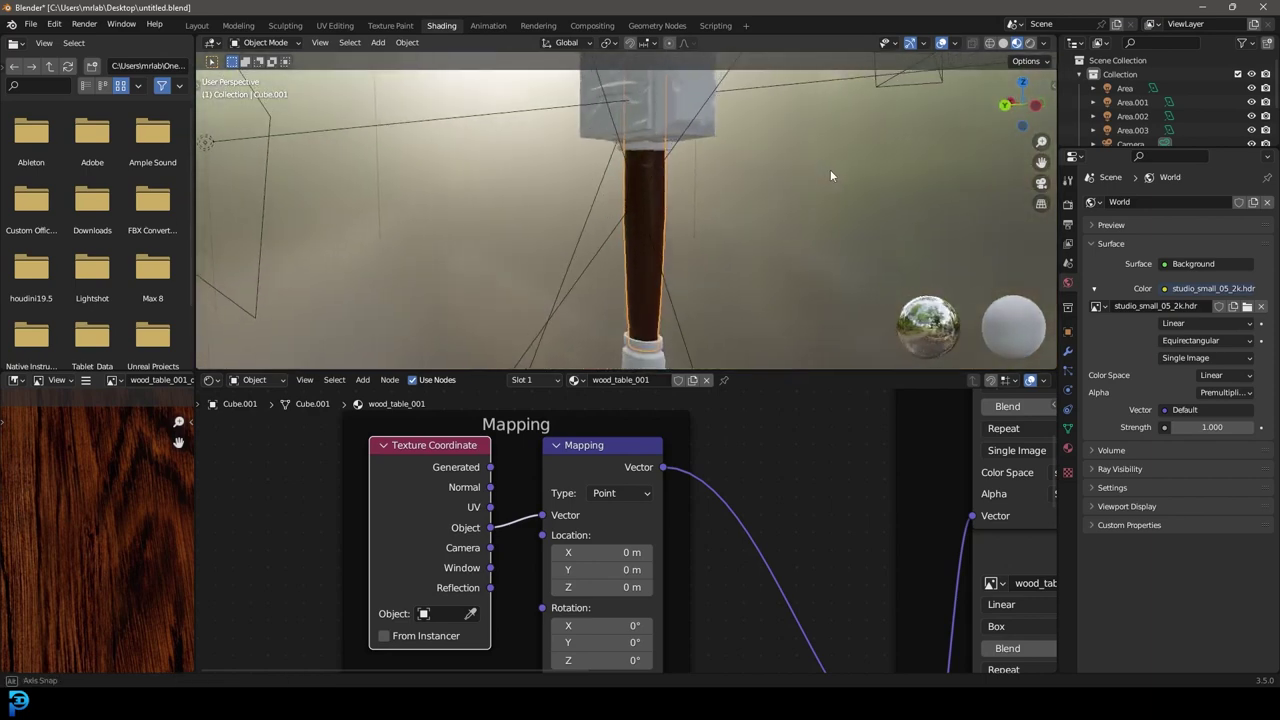
- Select the hammer head and display its material settings
middle_drag(631, 175, 547, 243)
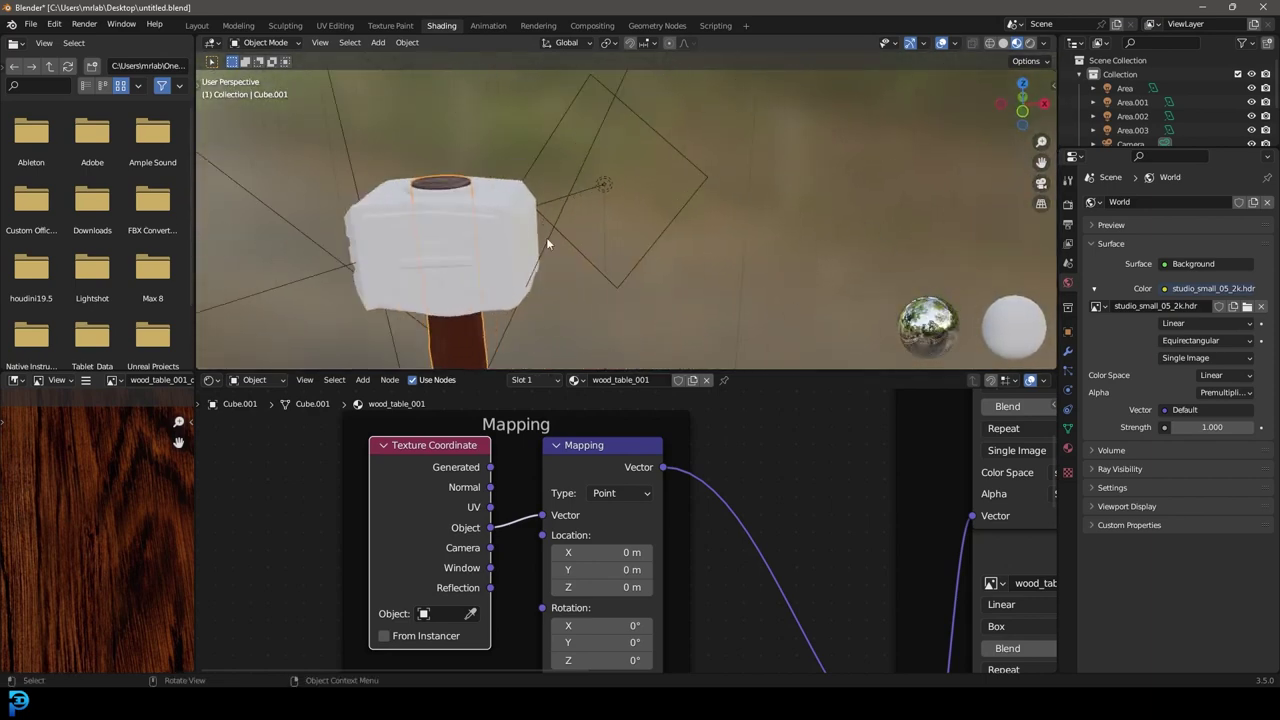
click(495, 207)
scroll(505, 203, down, 4)
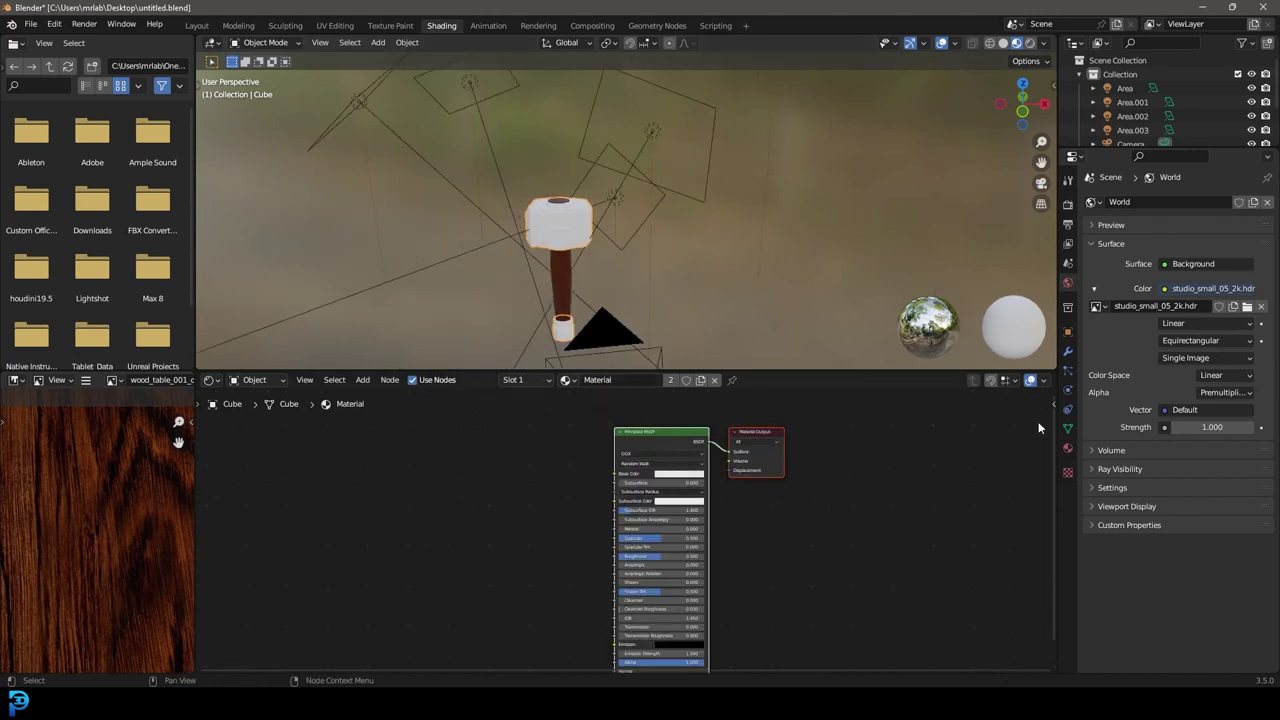
click(1068, 447)
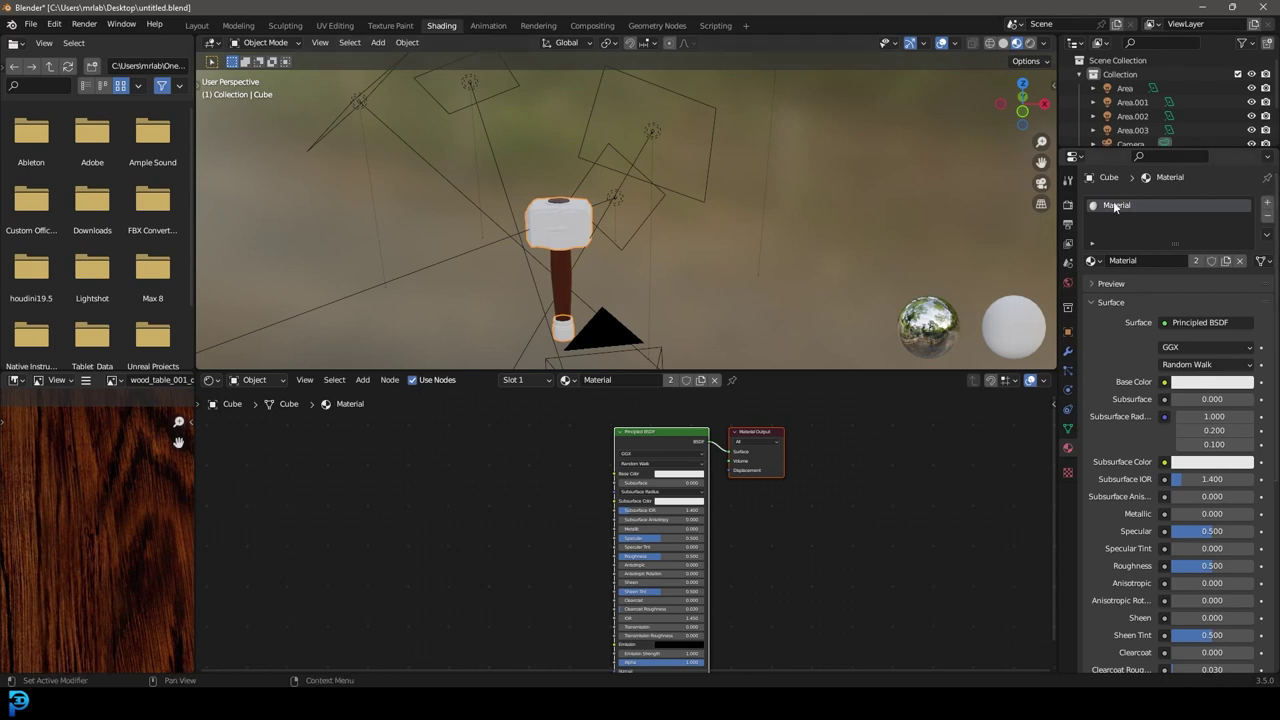
- Look through the camera and switch the viewport to Rendered shading
middle_drag(571, 457, 598, 480)
middle_drag(563, 216, 580, 217)
key(KP_0)
scroll(600, 229, down, 2)
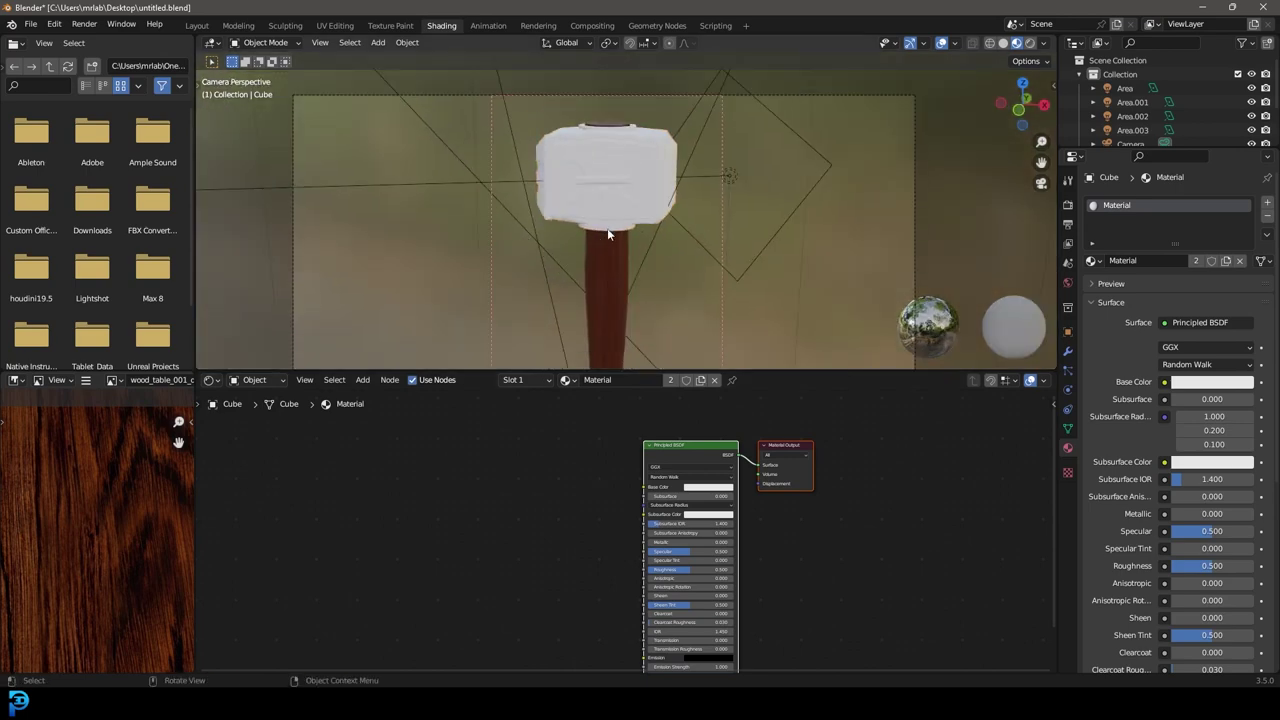
key(z)
click(610, 157)
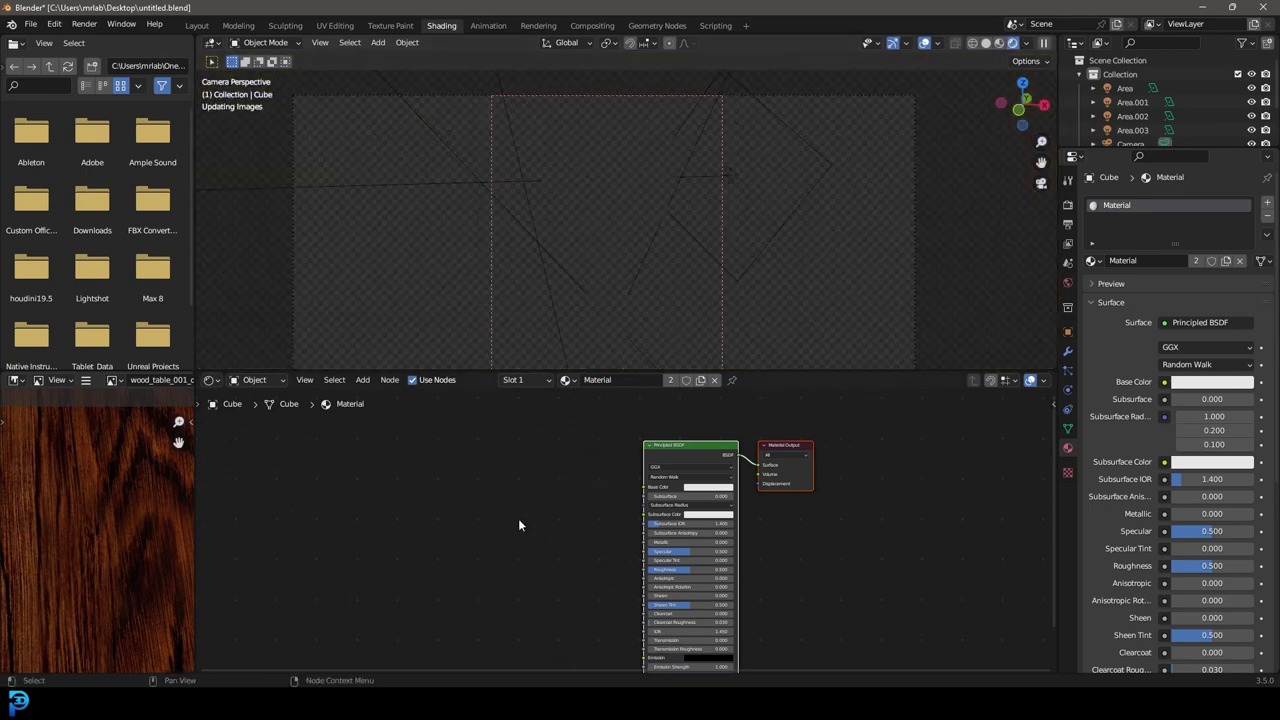
- Add a Noise Texture node and connect its Color output to the Principled BSDF's Base Color
middle_drag(520, 522, 579, 530)
scroll(590, 522, up, 2)
key(shift+a)
click(570, 484)
text(noise)
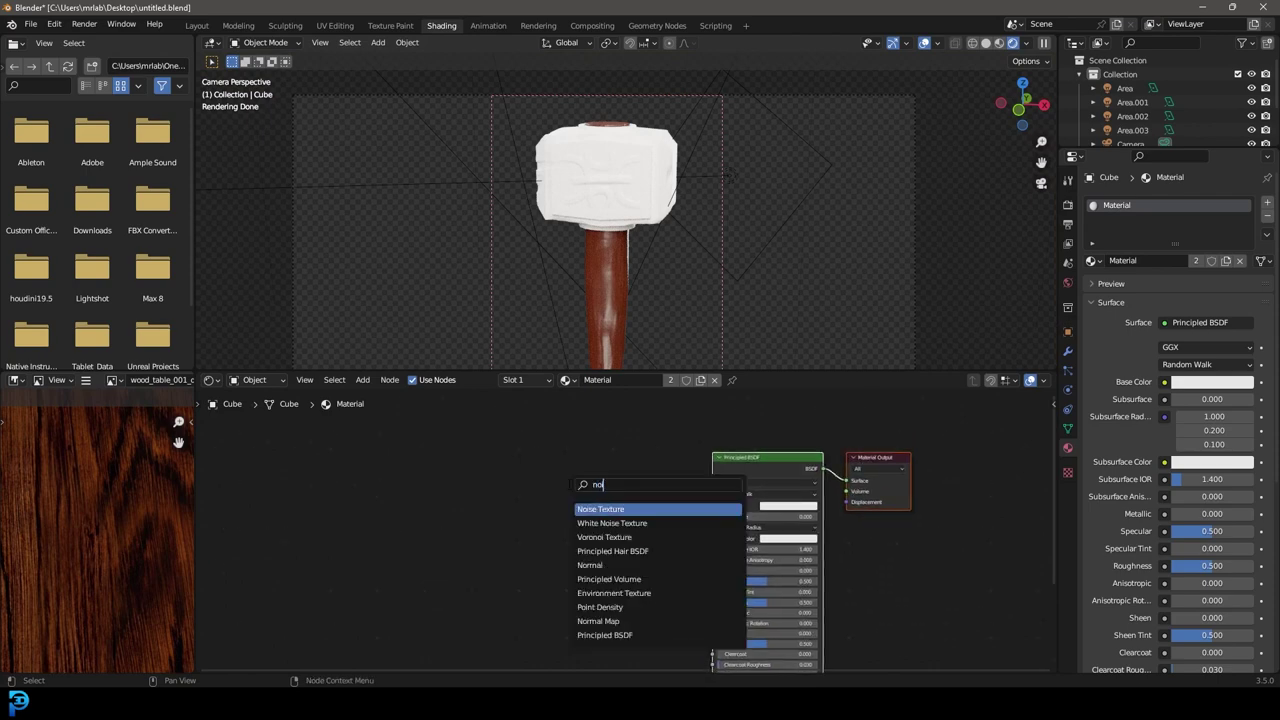
click(605, 509)
click(470, 506)
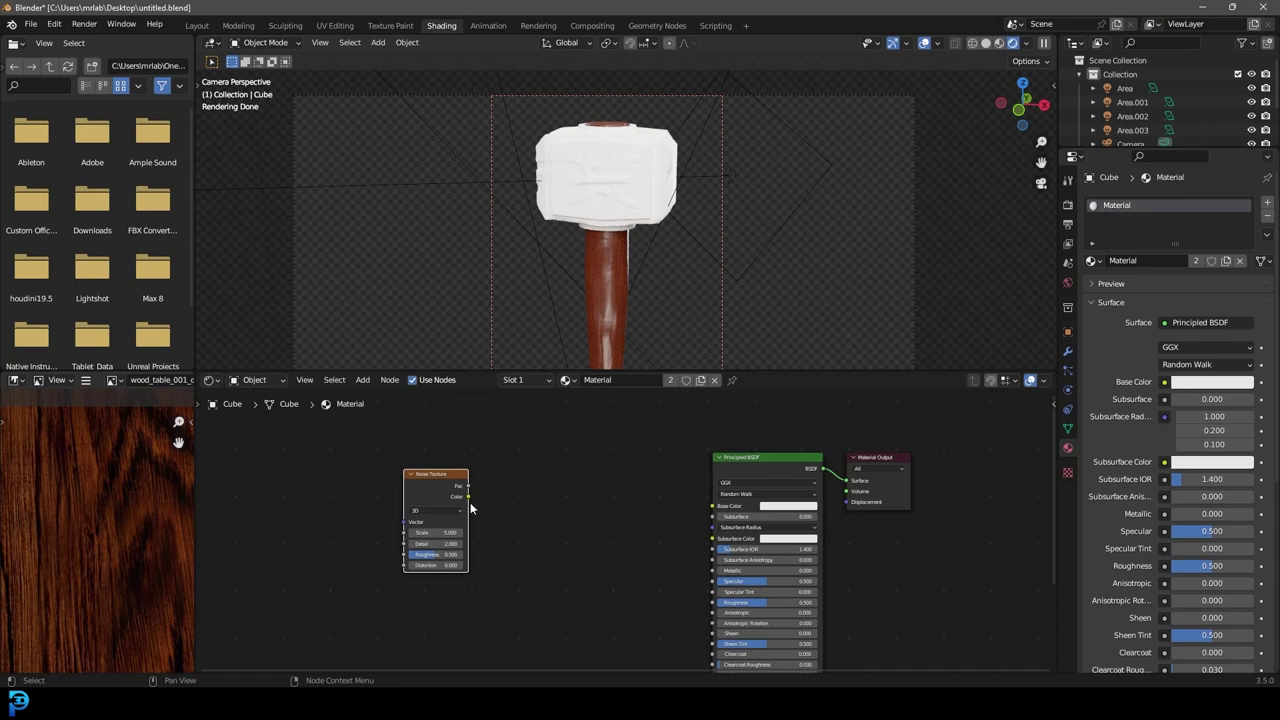
drag(467, 496, 711, 505)
scroll(602, 522, up, 2)
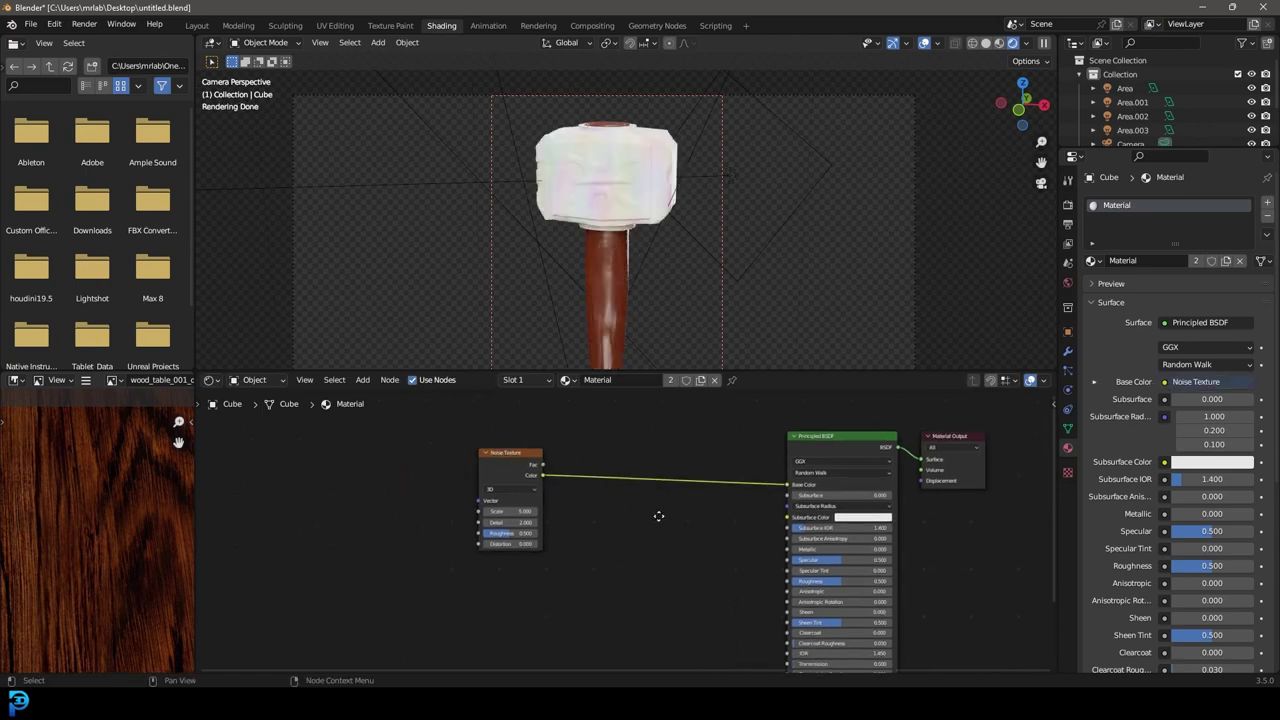
- Insert a ColorRamp node between the Noise Texture and the Principled BSDF's Base Color
key(shift+a)
text(c)
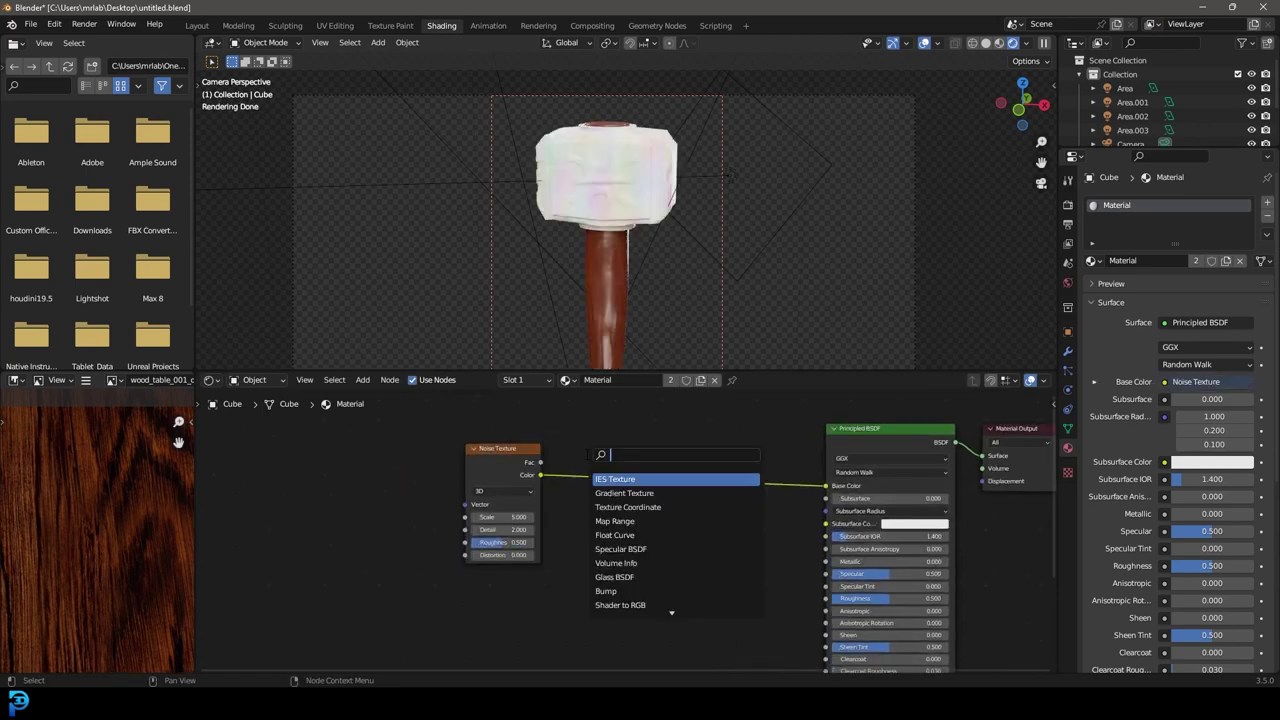
text(olor)
key(Return)
click(623, 464)
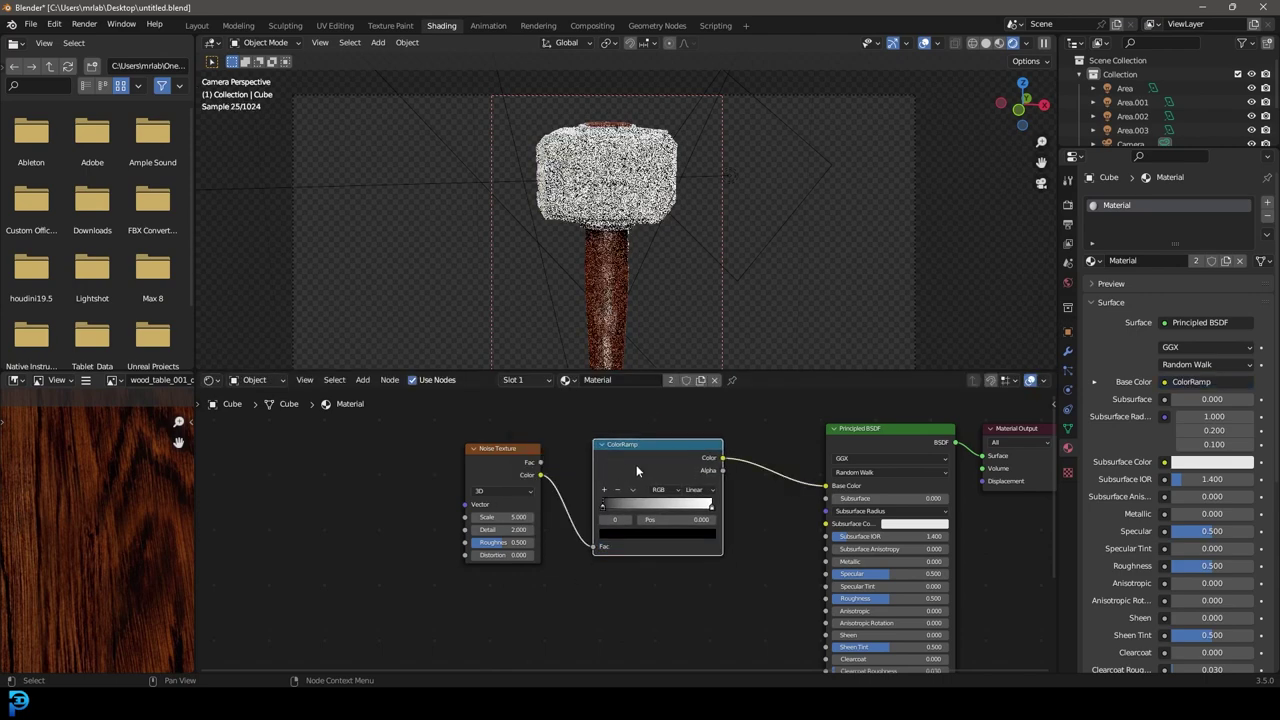
- Tighten the ColorRamp with its white stop at 0.667, and set the noise Scale to 7.9, Detail to 6.7 and Roughness to 0.926
drag(604, 505, 668, 507)
scroll(613, 150, up, 2)
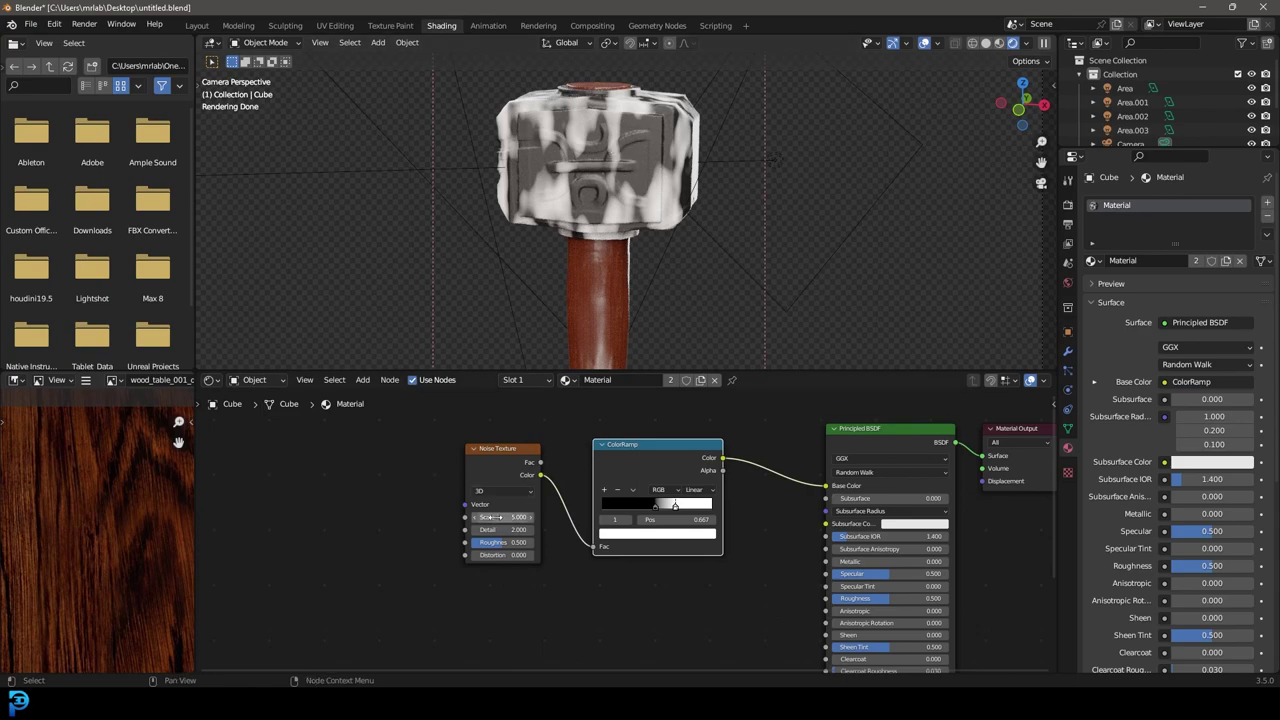
drag(493, 517, 527, 542)
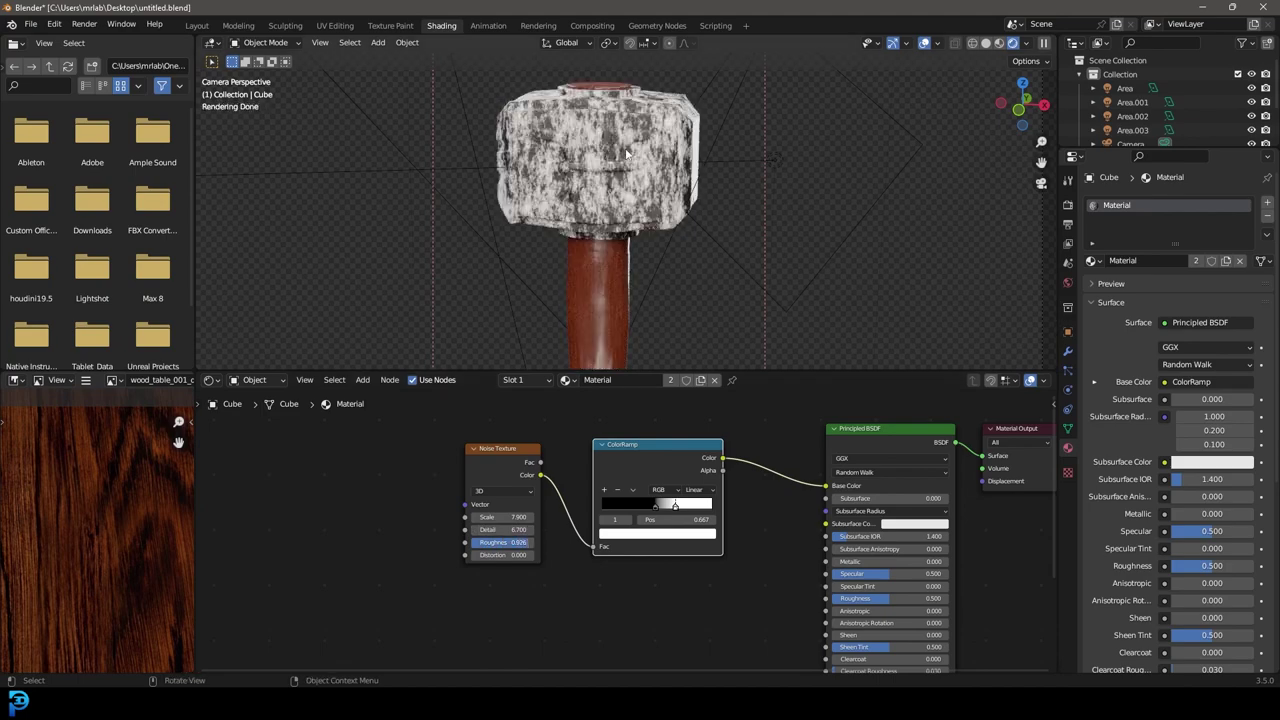
- Set the Principled BSDF's Metallic to 1.0 and Roughness to 0.167
middle_drag(767, 547, 640, 500)
drag(716, 504, 821, 507)
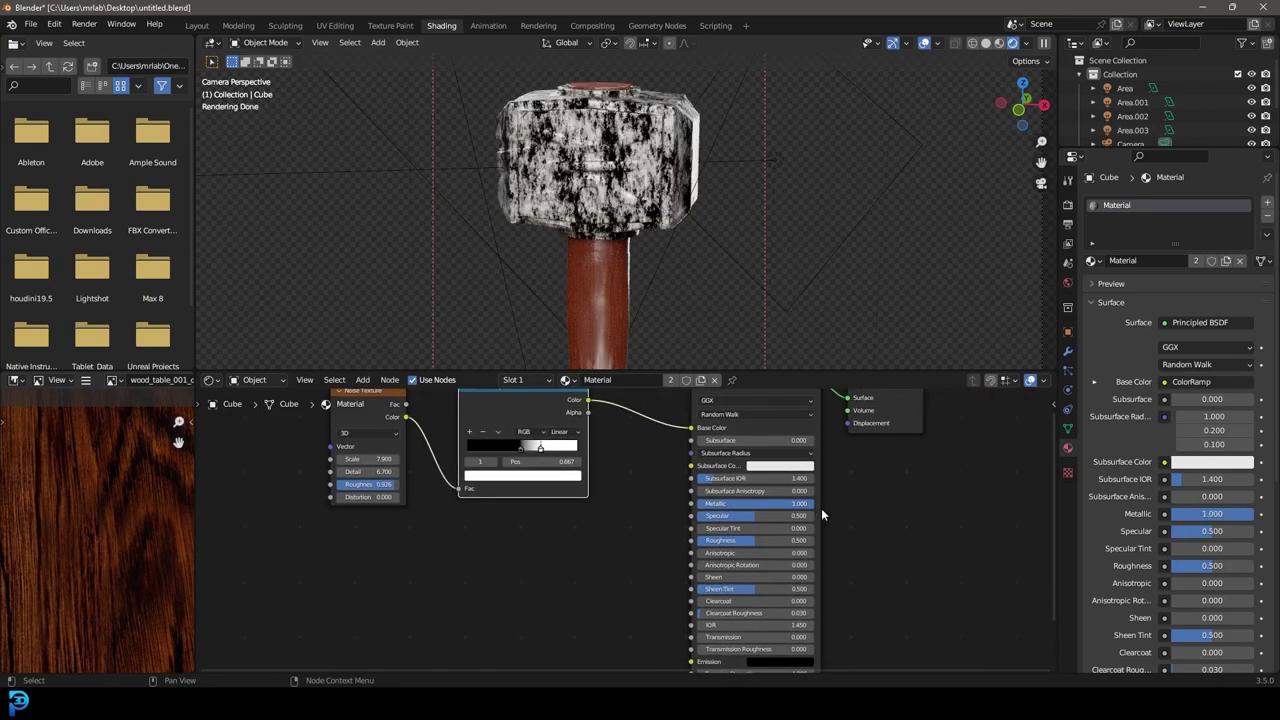
drag(744, 543, 716, 543)
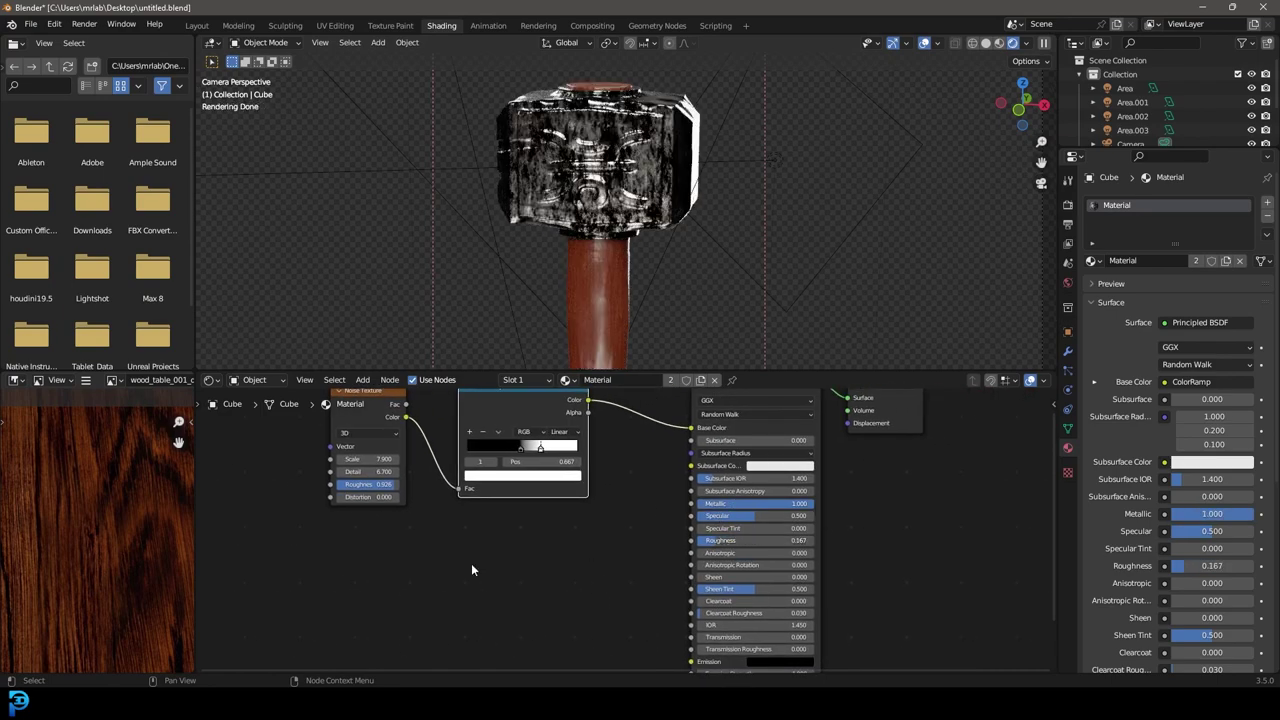
- Space out the Noise Texture and ColorRamp nodes and add a Bump node after the ColorRamp
middle_drag(471, 563, 522, 574)
drag(477, 404, 321, 424)
drag(626, 418, 500, 460)
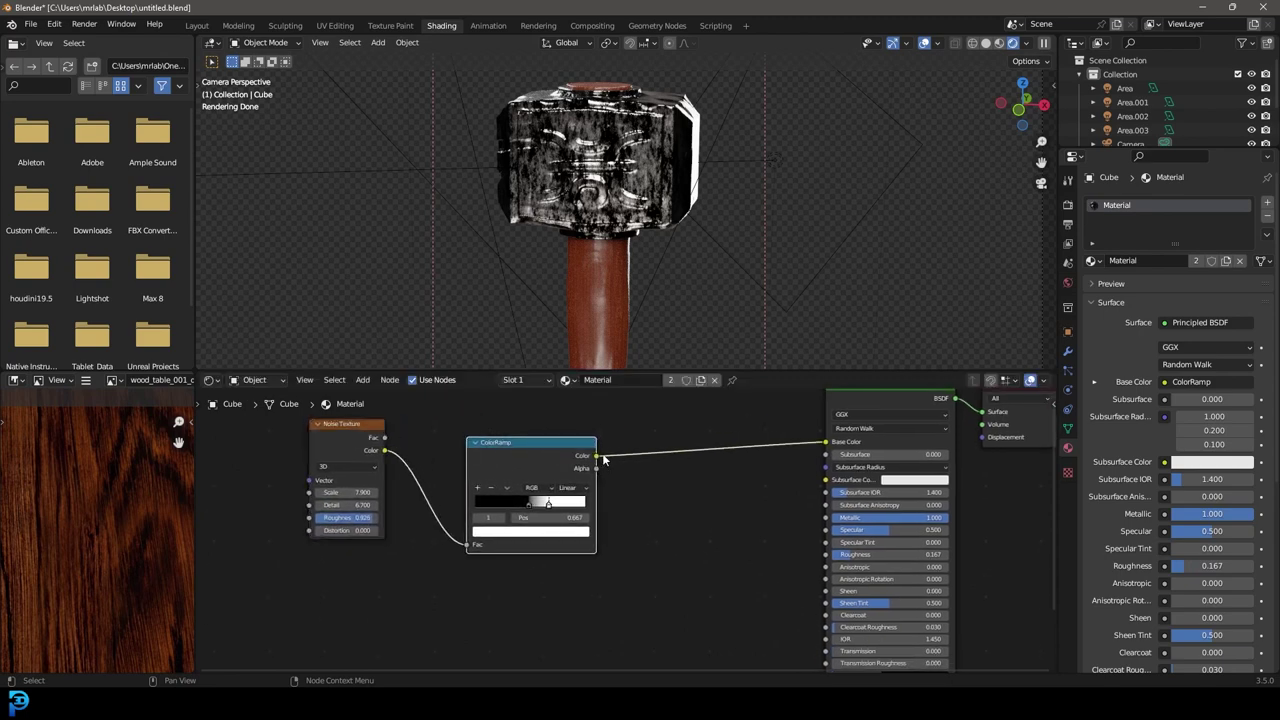
key(shift+a)
text(bu)
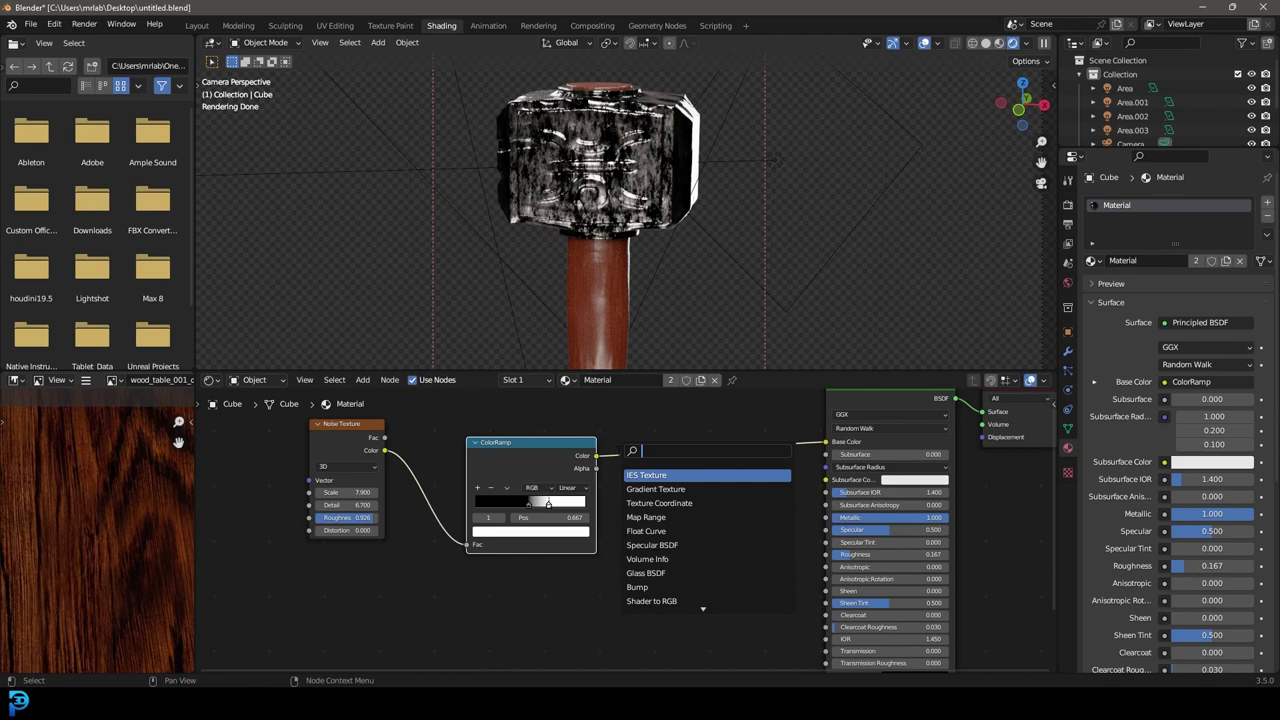
text(mp)
click(628, 475)
click(632, 477)
- Connect the ColorRamp's Color to the Bump node's Height, and the Bump's Normal output to the Principled BSDF's Normal input
drag(596, 456, 630, 488)
drag(622, 550, 626, 549)
middle_drag(688, 514, 520, 410)
drag(534, 394, 646, 612)
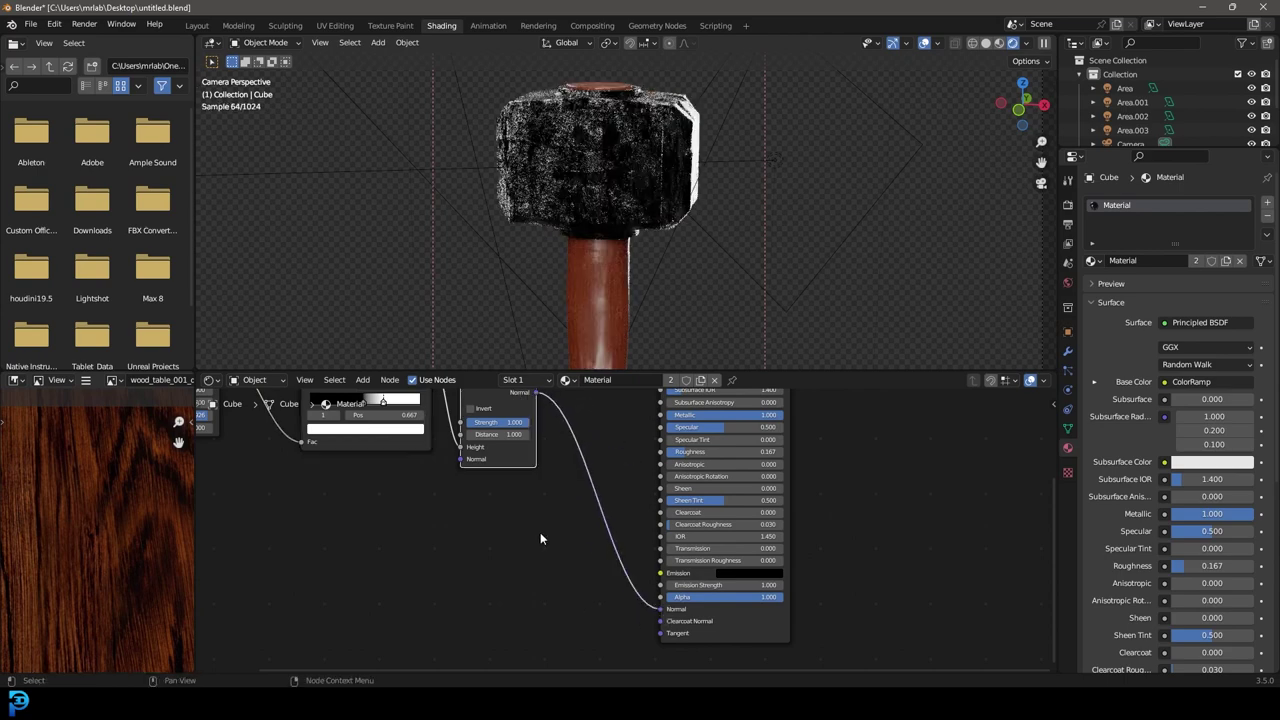
- Set the Bump node's Strength to 0.3
middle_drag(540, 534, 606, 646)
scroll(507, 470, up, 2)
click(540, 530)
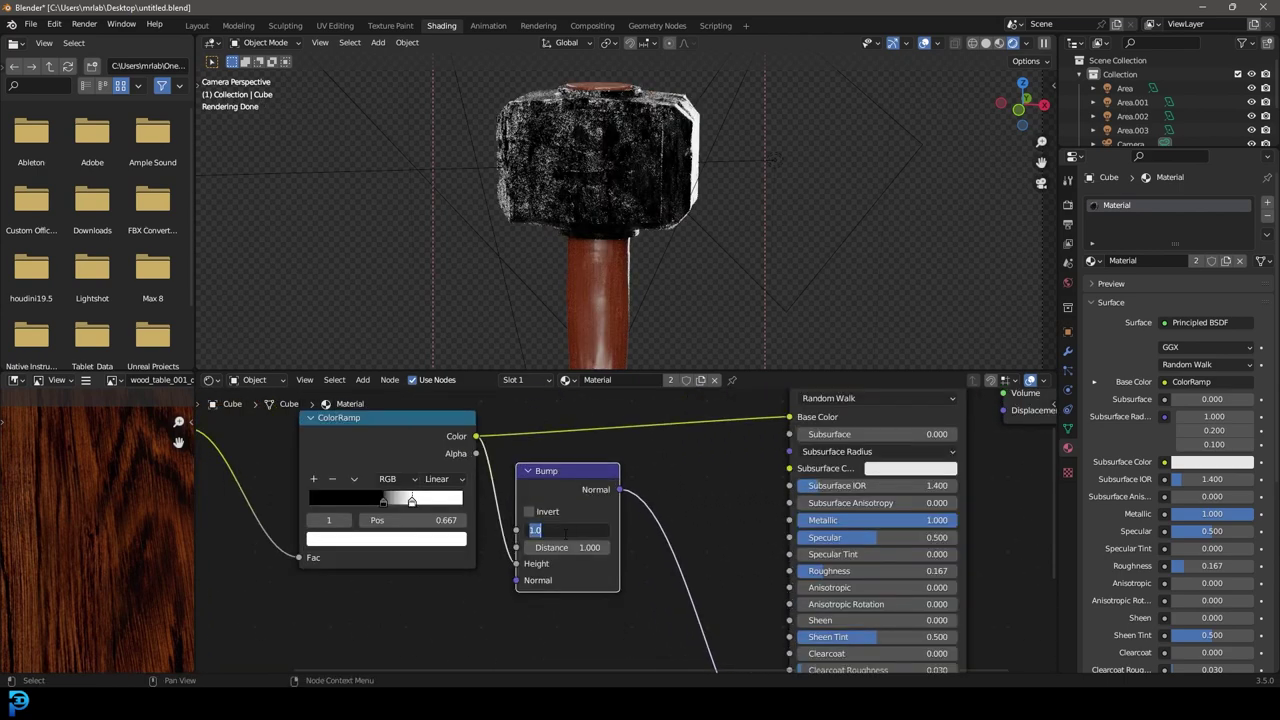
text(3)
key(Return)
- Disconnect the ColorRamp from Base Color and set the Base Color to a grey with Value 0.2
middle_drag(671, 457, 699, 537)
scroll(658, 578, down, 1)
drag(726, 490, 654, 466)
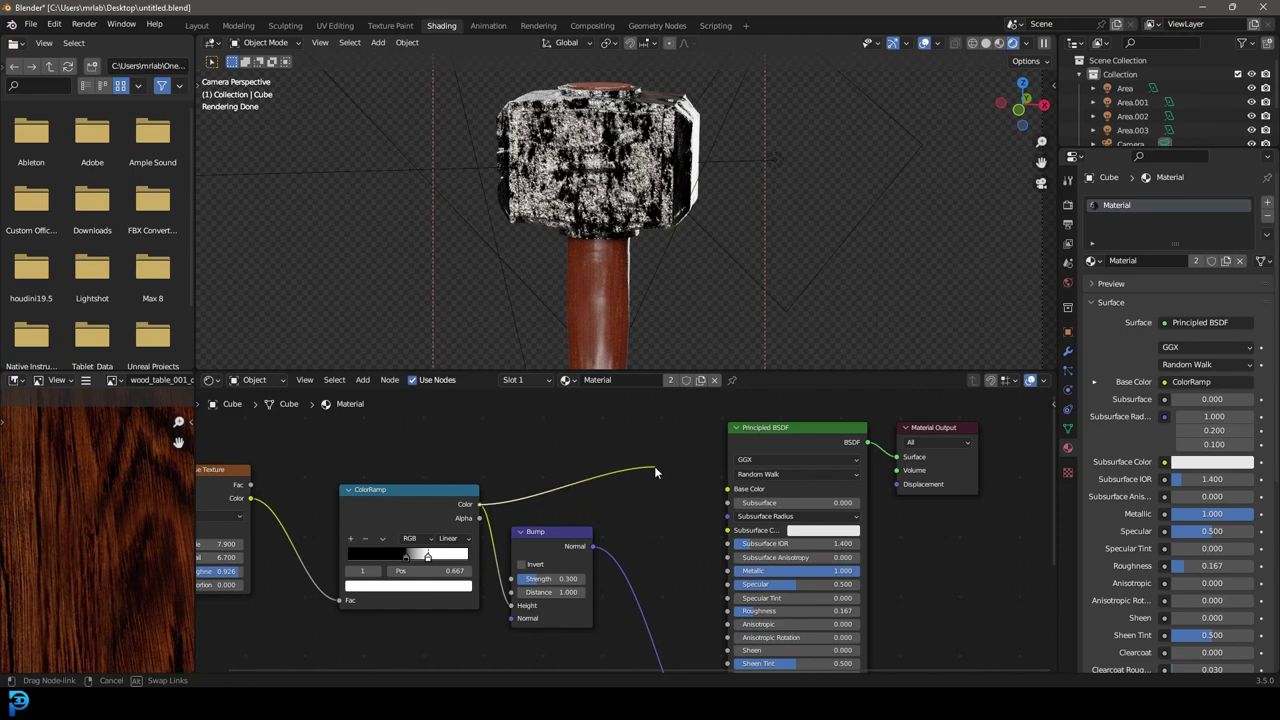
middle_drag(622, 493, 555, 478)
scroll(662, 482, up, 2)
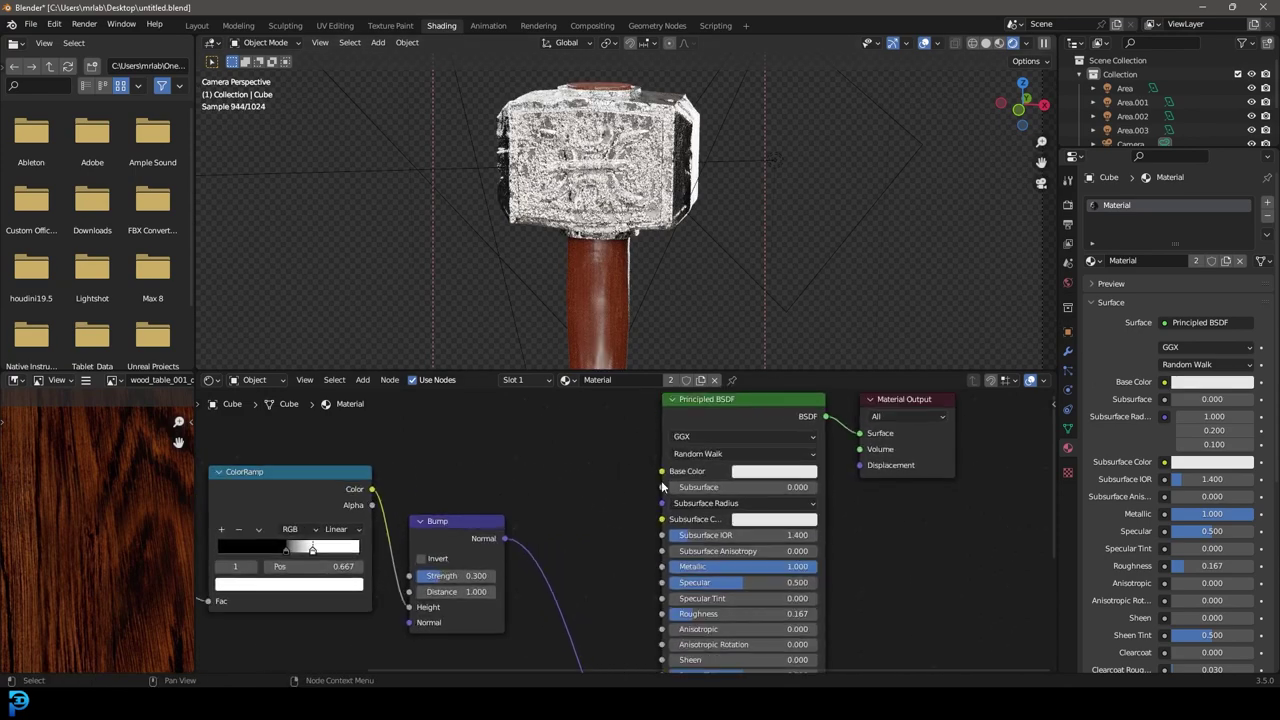
click(754, 477)
click(851, 322)
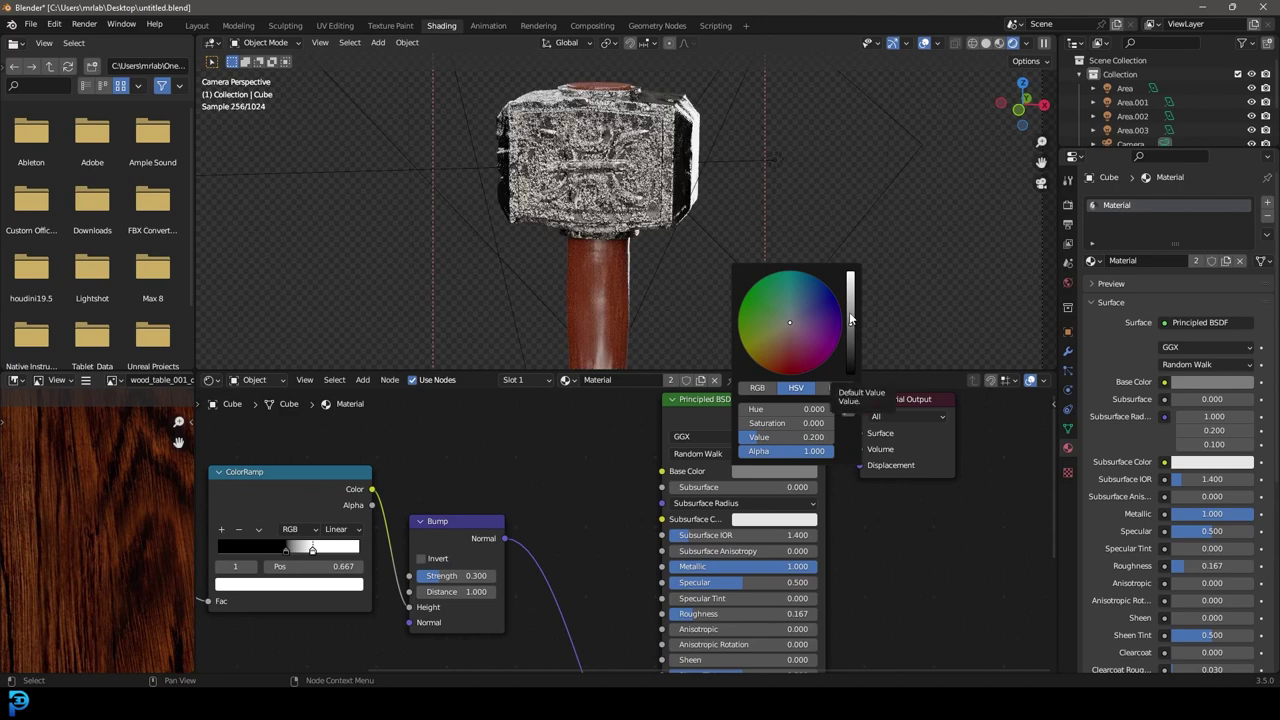
- Set the Bump node's Strength to 0.111 and inspect the hammer head's carved face up close
middle_drag(515, 578, 560, 476)
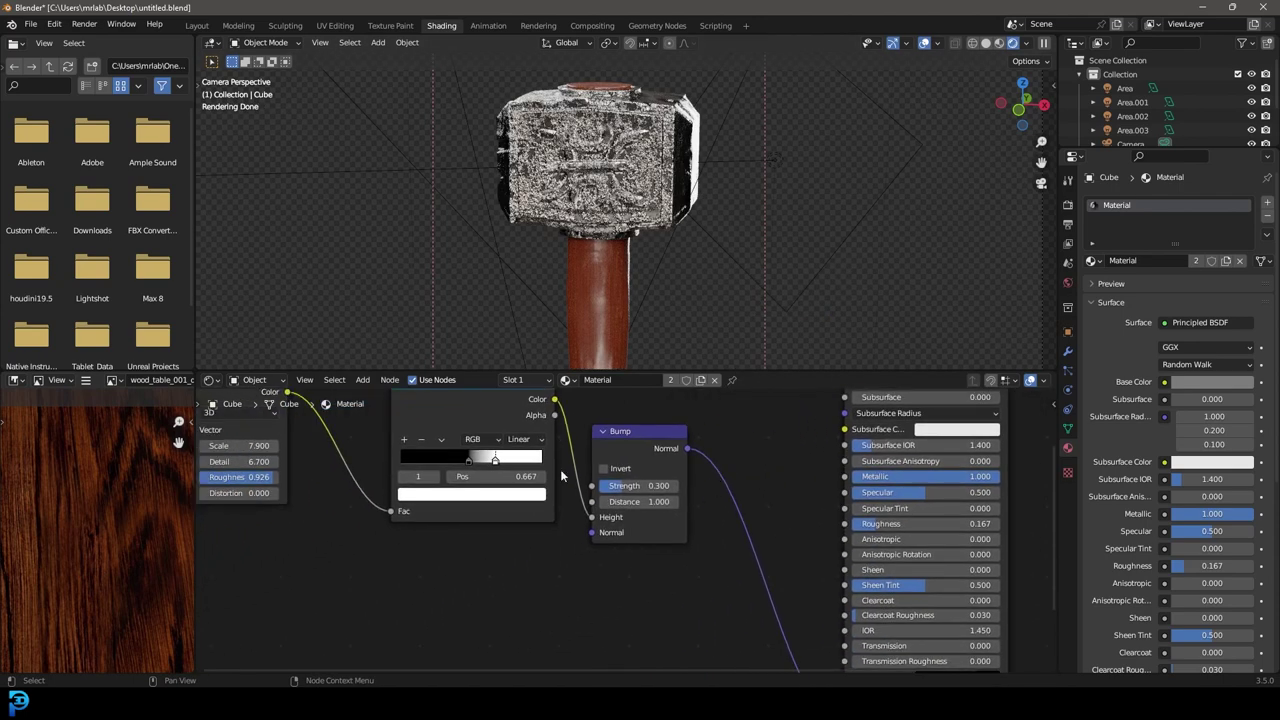
drag(657, 493, 645, 493)
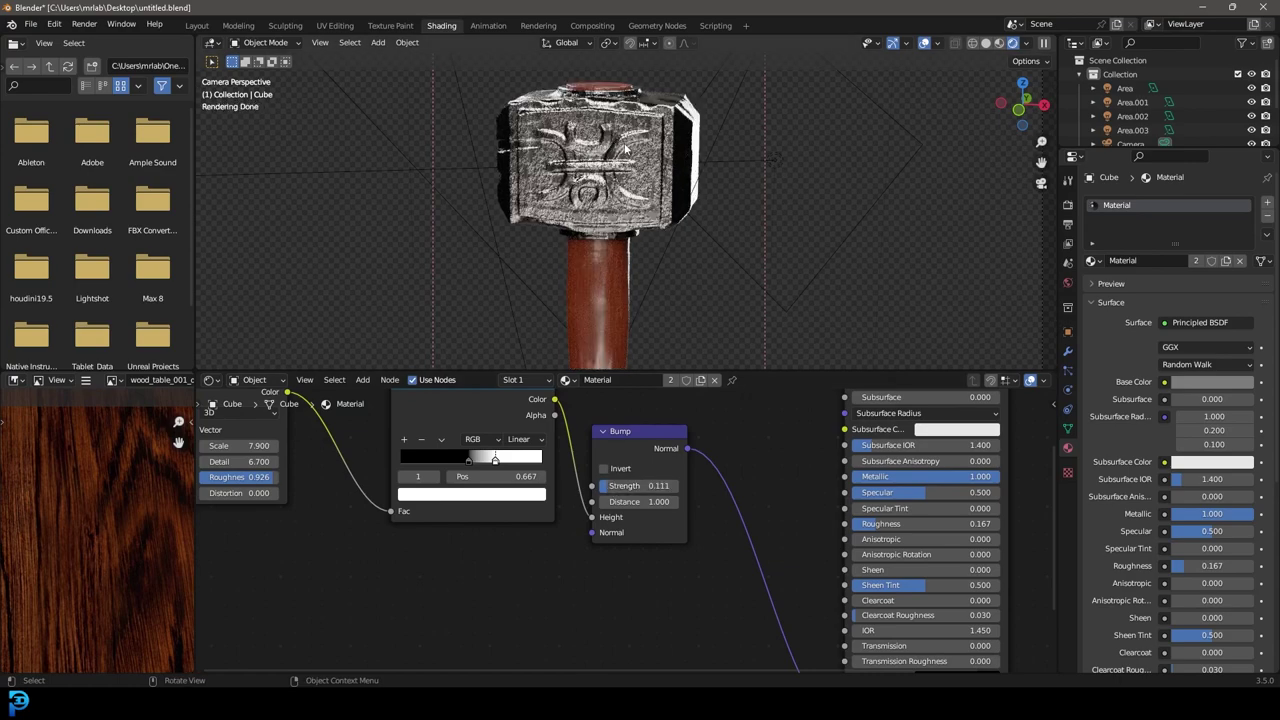
middle_drag(531, 142, 623, 151)
scroll(623, 151, up, 2)
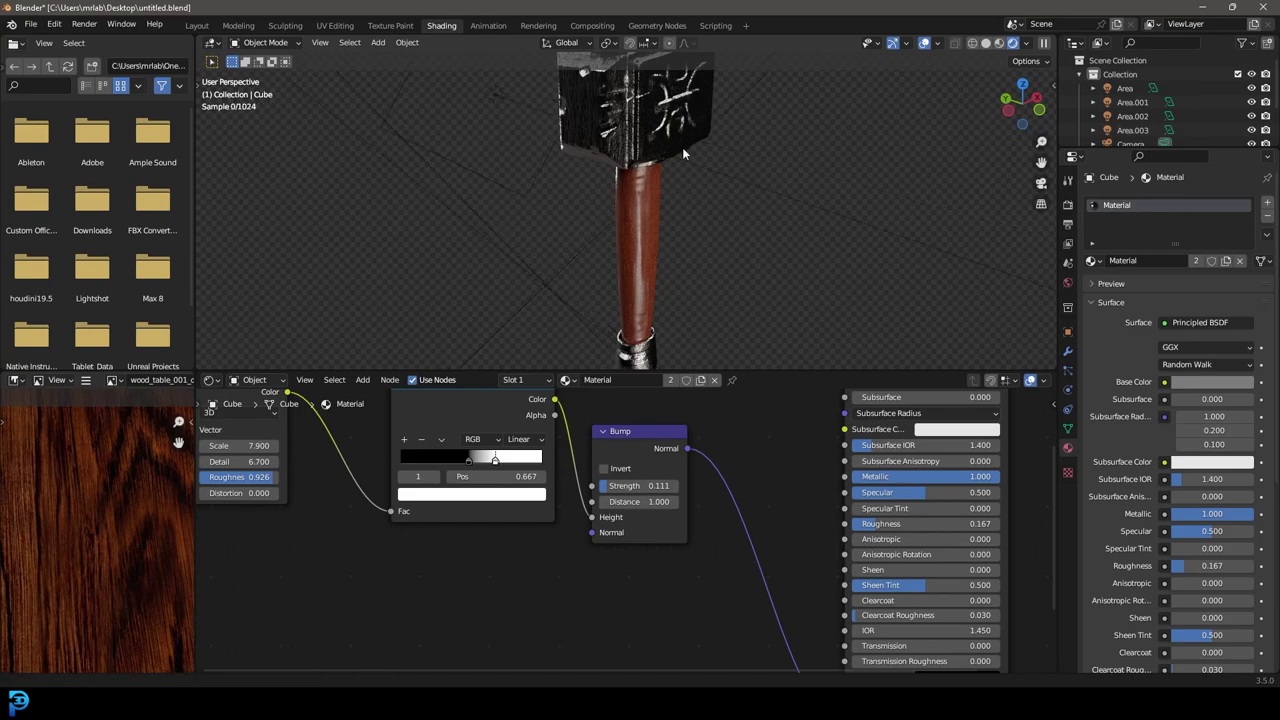
shift+middle_drag(672, 82, 662, 160)
scroll(662, 160, up, 4)
middle_drag(632, 233, 672, 254)
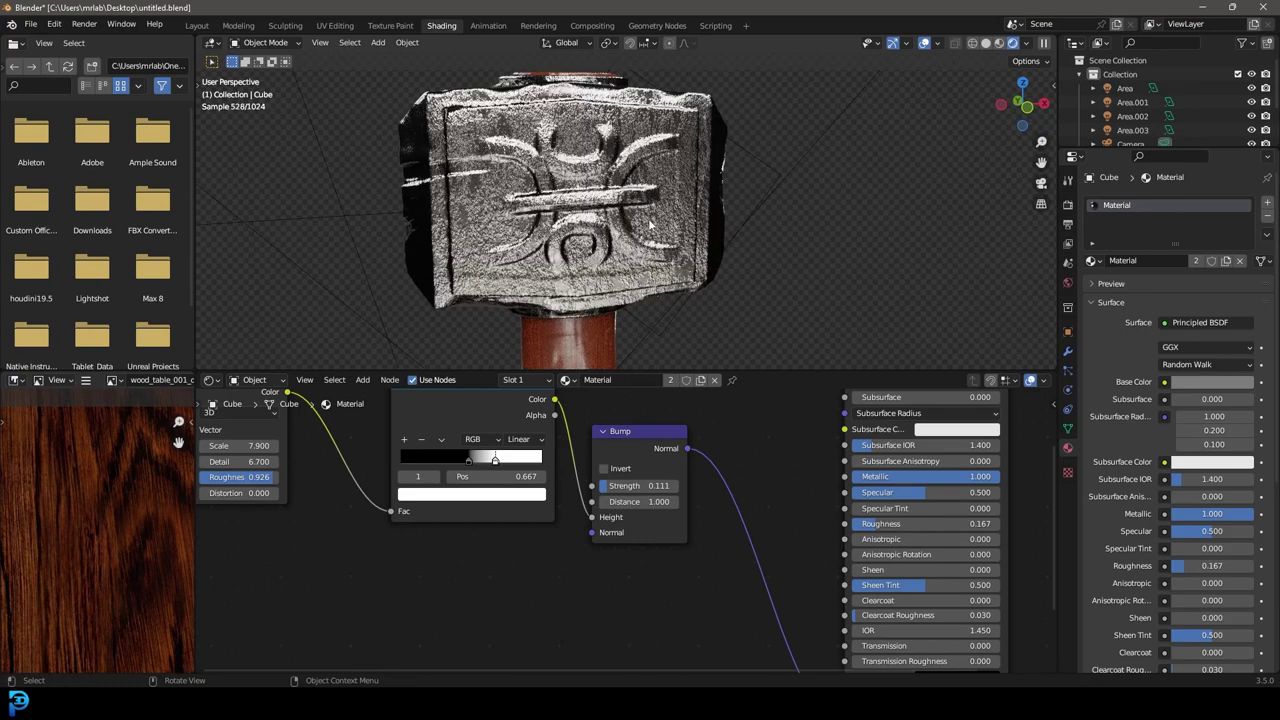
- Set the Principled BSDF's Roughness to 0.322 and check the head from above
middle_drag(802, 491, 740, 459)
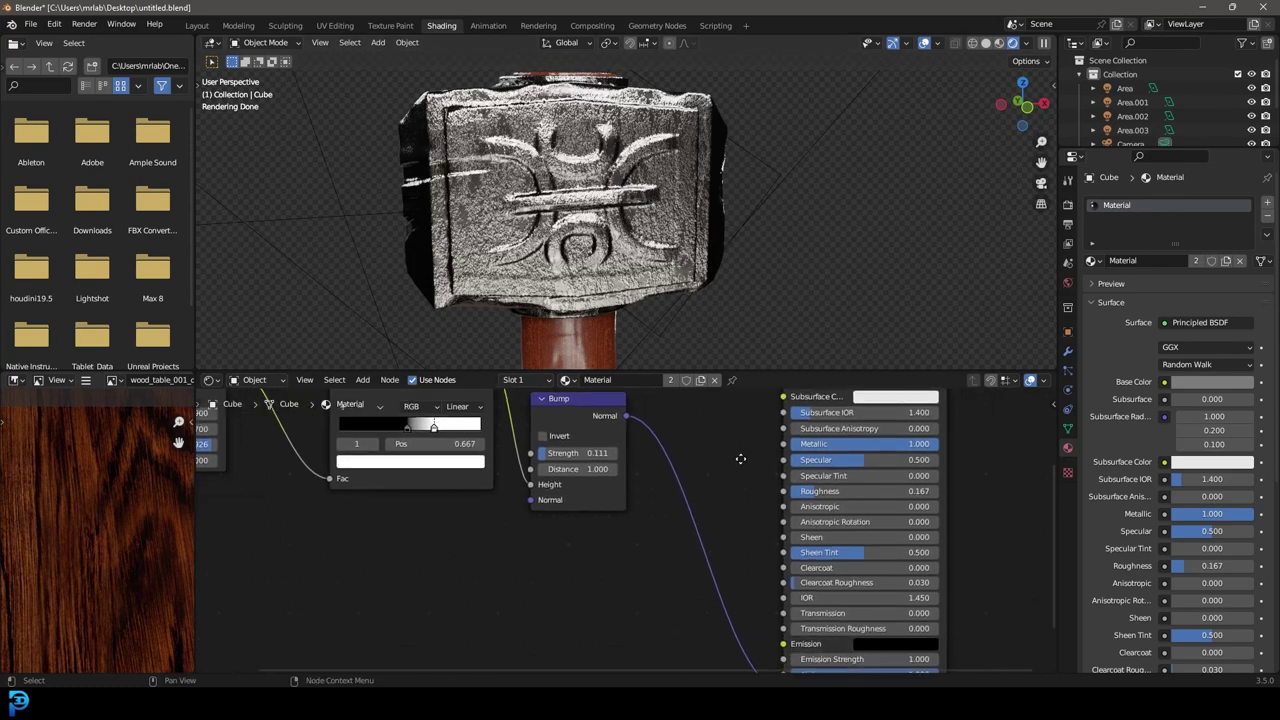
mouse_move(830, 491)
mouse_down()
mouse_move(850, 491)
mouse_move(837, 489)
mouse_up()
middle_drag(612, 240, 700, 360)
- Duplicate the ColorRamp, feed it from the Noise Texture's Color, and connect its Color output to Base Color
middle_drag(733, 439, 610, 546)
middle_drag(426, 466, 644, 543)
scroll(644, 543, up, 1)
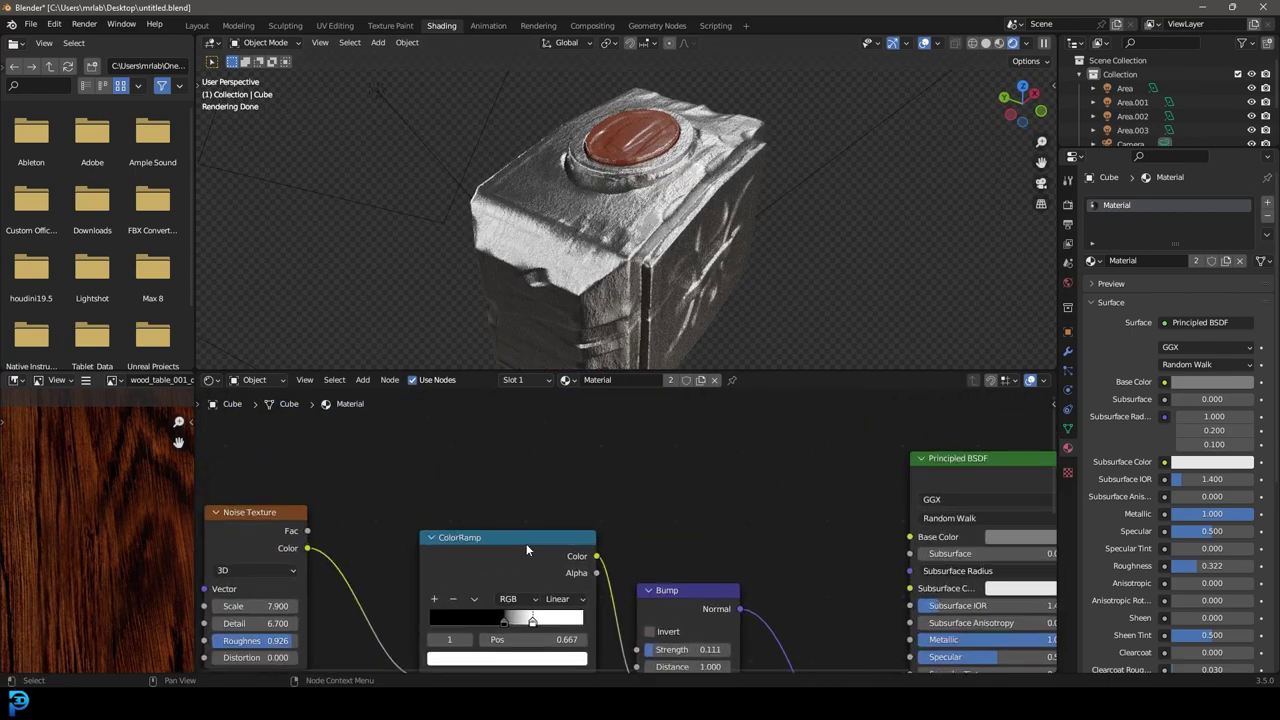
key(shift+d)
click(529, 418)
drag(308, 625, 430, 537)
middle_drag(724, 466, 578, 470)
drag(459, 425, 761, 628)
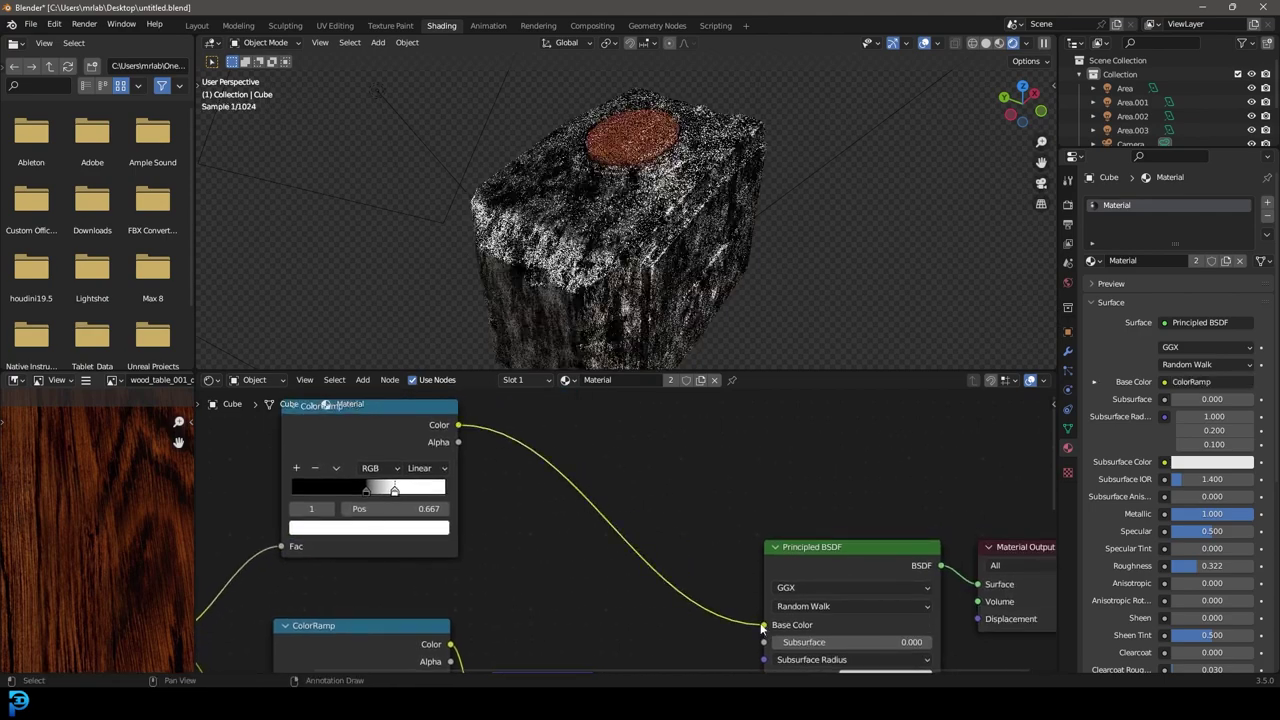
- Move the duplicated ColorRamp's black stop to 0.404 and lighten it to a dark grey with Value 0.034
scroll(503, 475, up, 2)
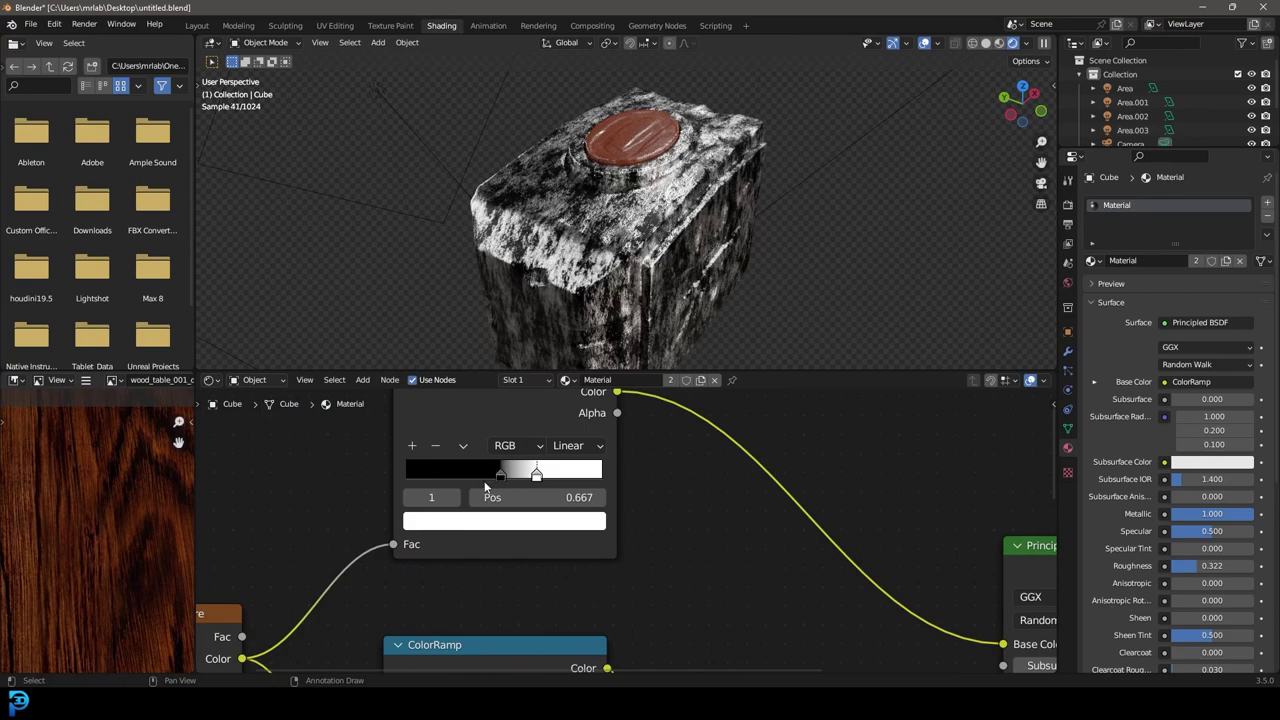
drag(498, 478, 485, 479)
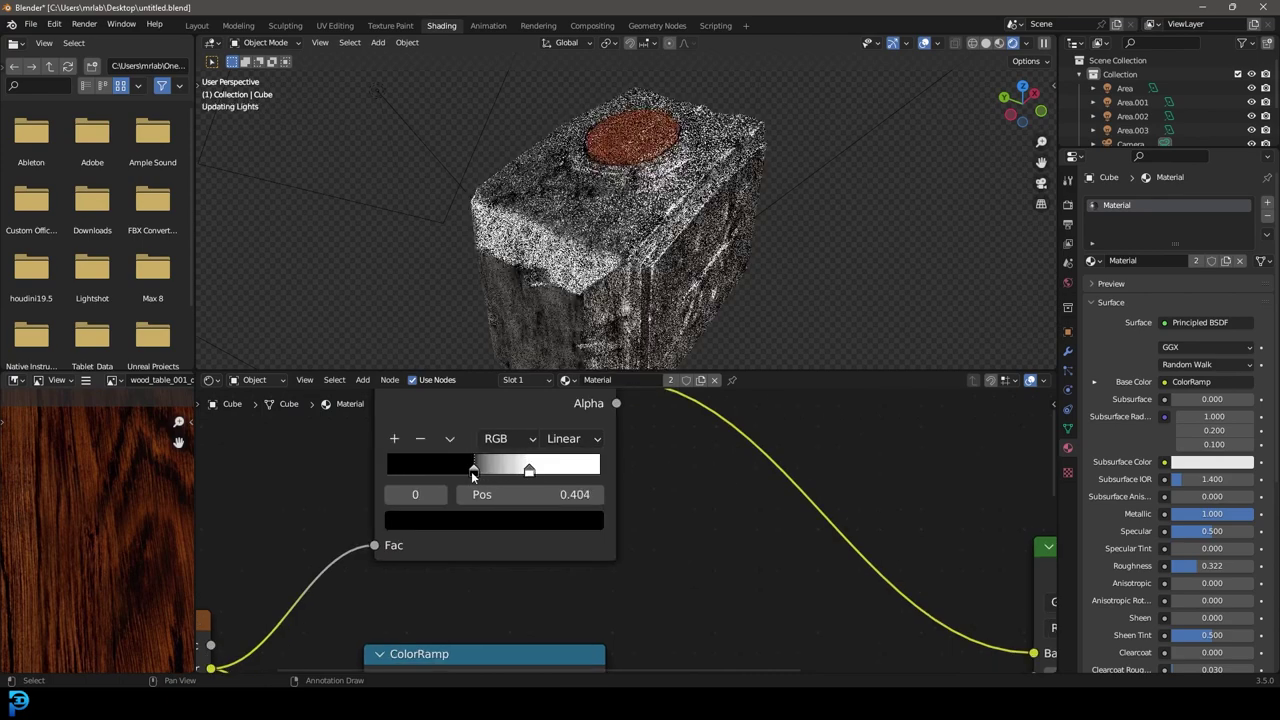
scroll(493, 514, up, 1)
click(487, 519)
drag(561, 350, 561, 280)
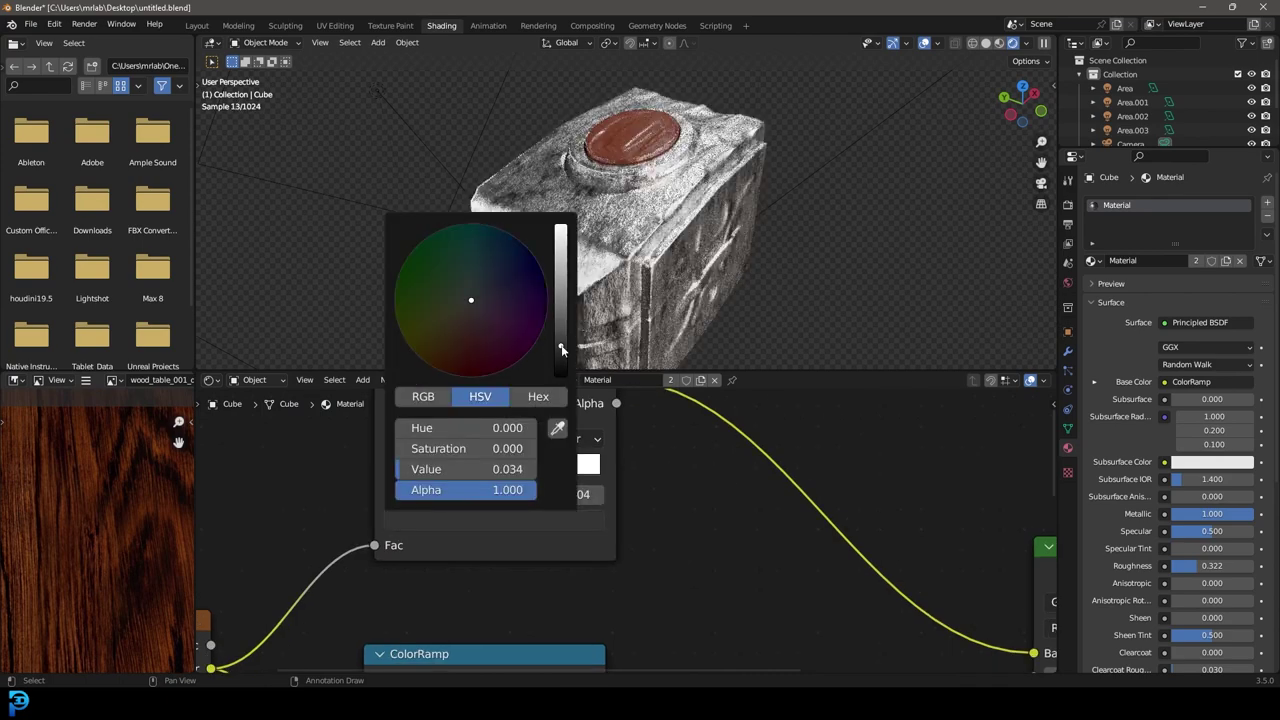
- Darken the duplicated ColorRamp's white stop to a light grey with Value 0.684
click(532, 469)
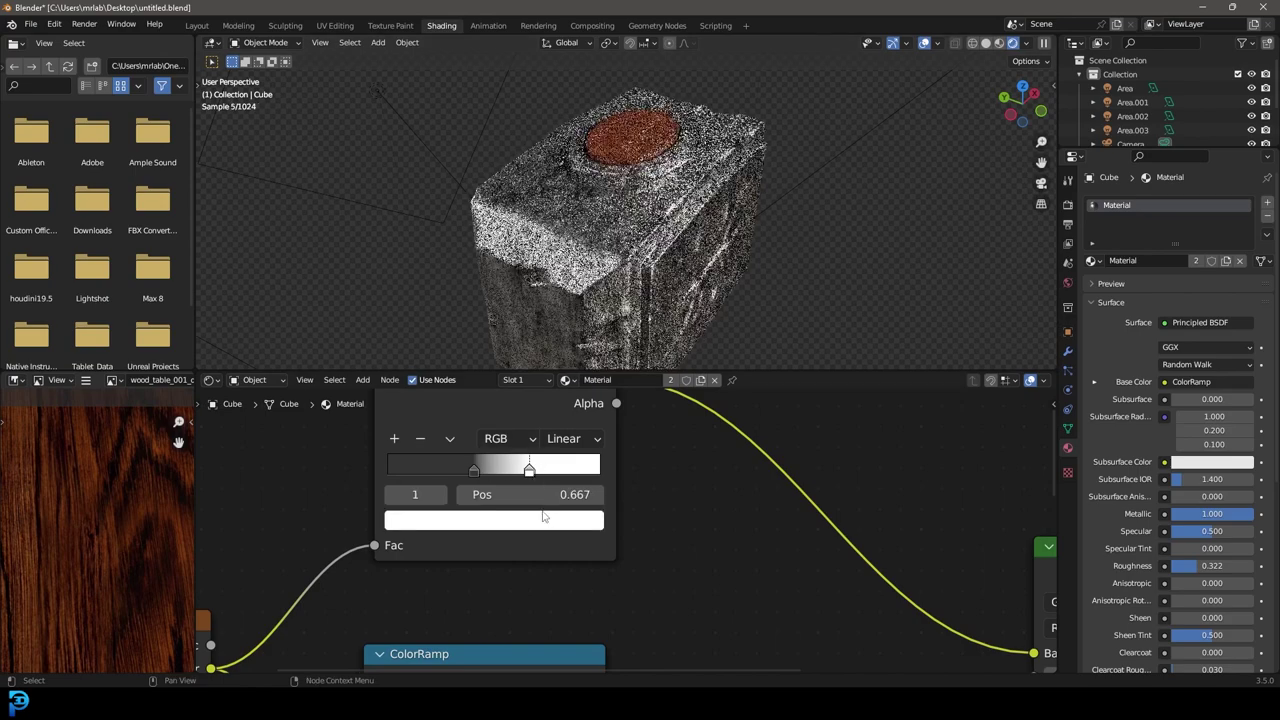
click(546, 521)
drag(561, 240, 561, 247)
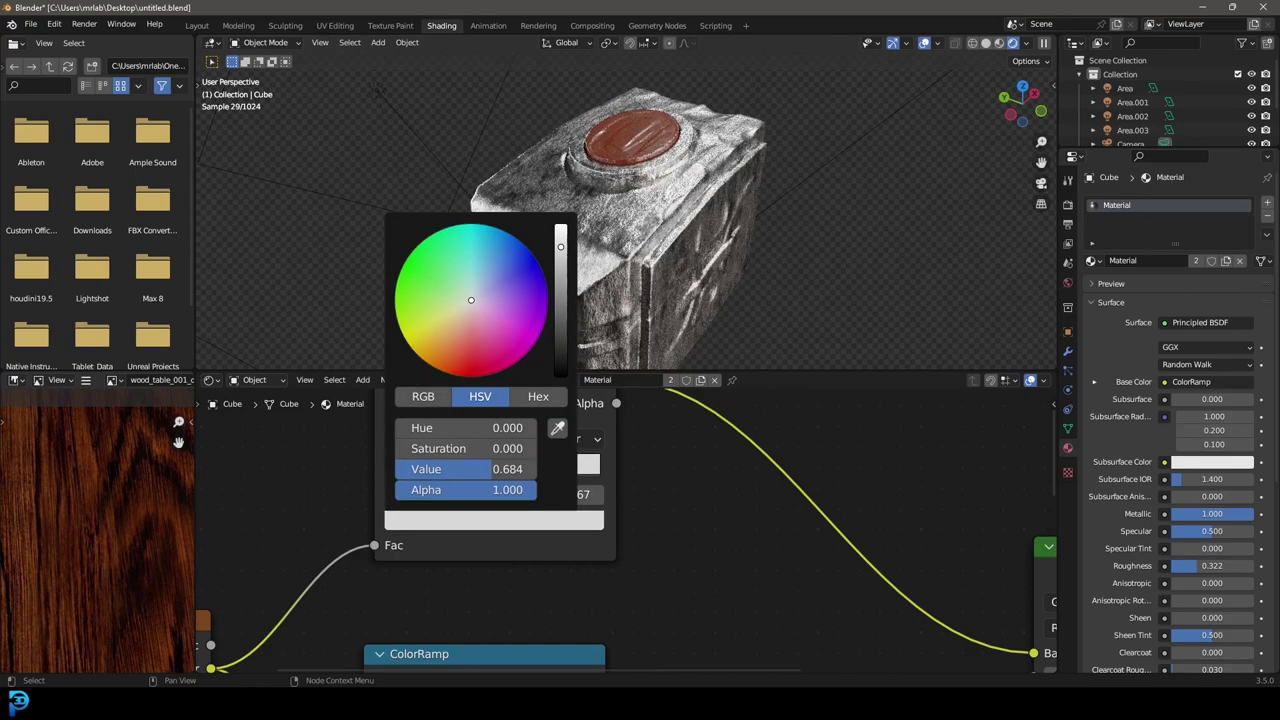
middle_drag(650, 226, 655, 200)
- Add Texture Coordinate and Mapping nodes to the Noise Texture's Vector input
middle_drag(330, 488, 757, 367)
click(544, 532)
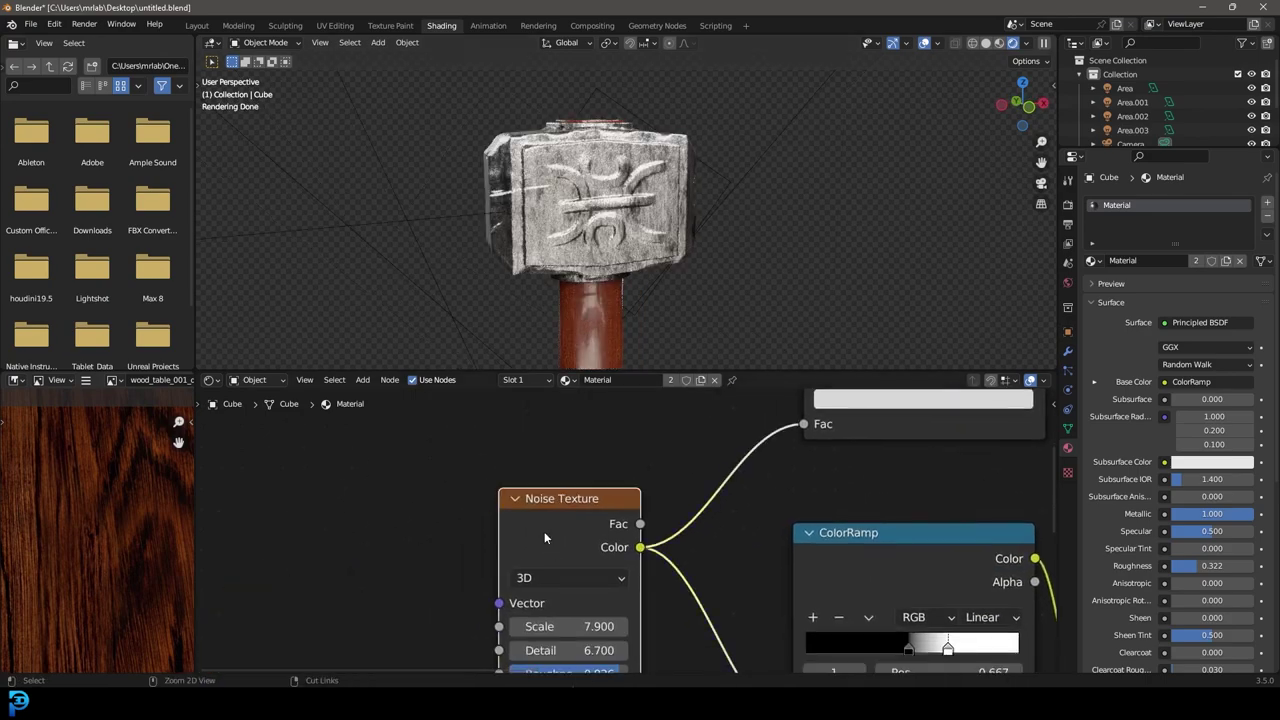
key(ctrl+t)
scroll(516, 512, down, 1)
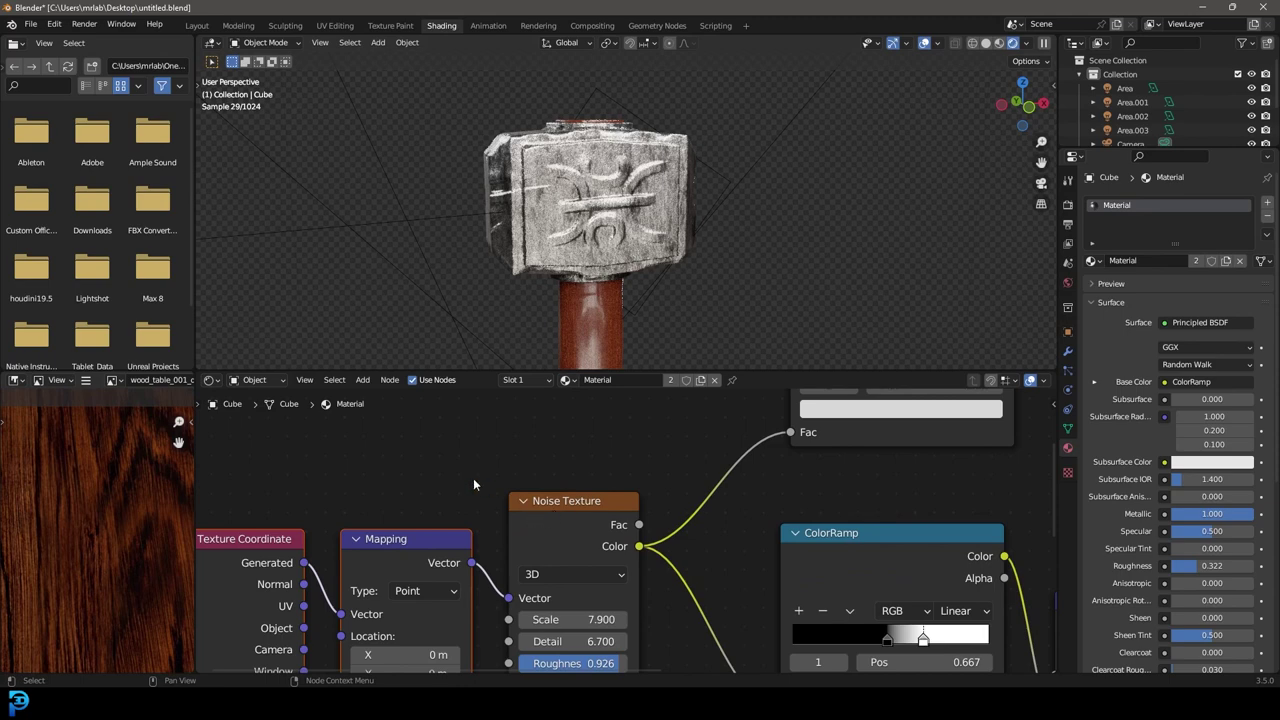
- Move the Texture Coordinate node away from Mapping and feed Mapping's Vector input from the Object output
scroll(367, 533, down, 1)
middle_drag(367, 533, 431, 473)
middle_drag(407, 594, 464, 541)
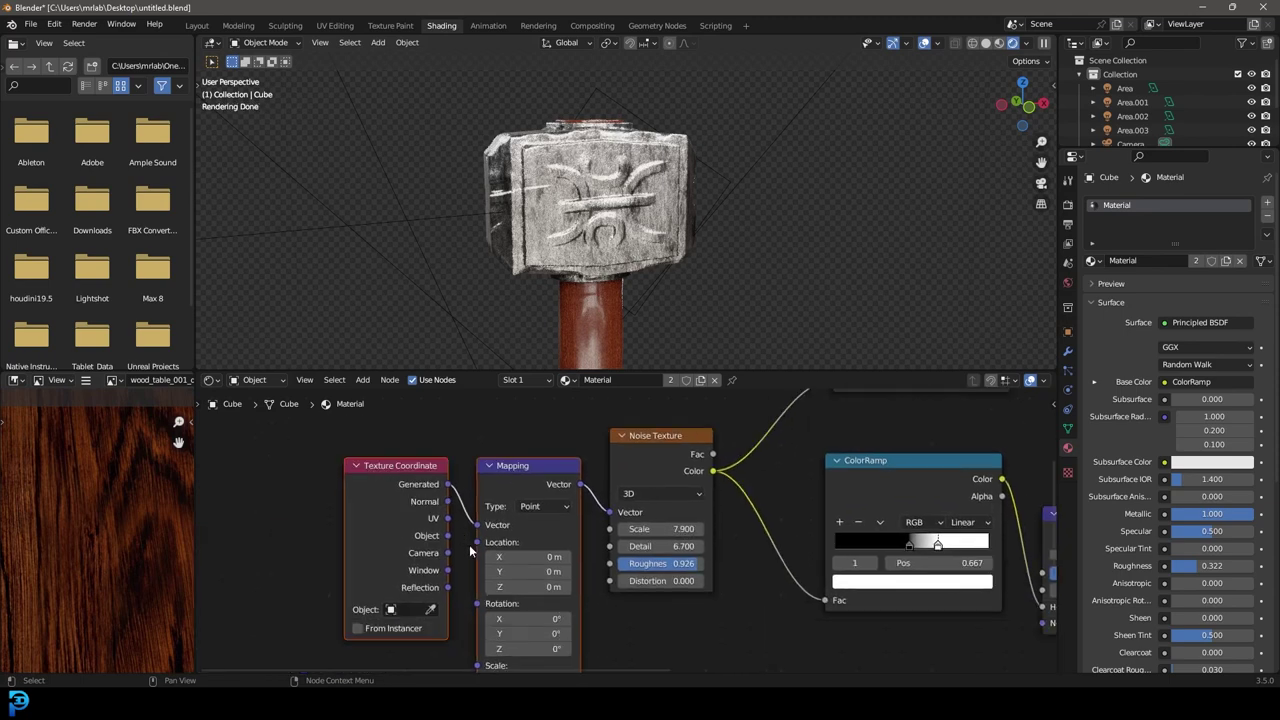
click(487, 465)
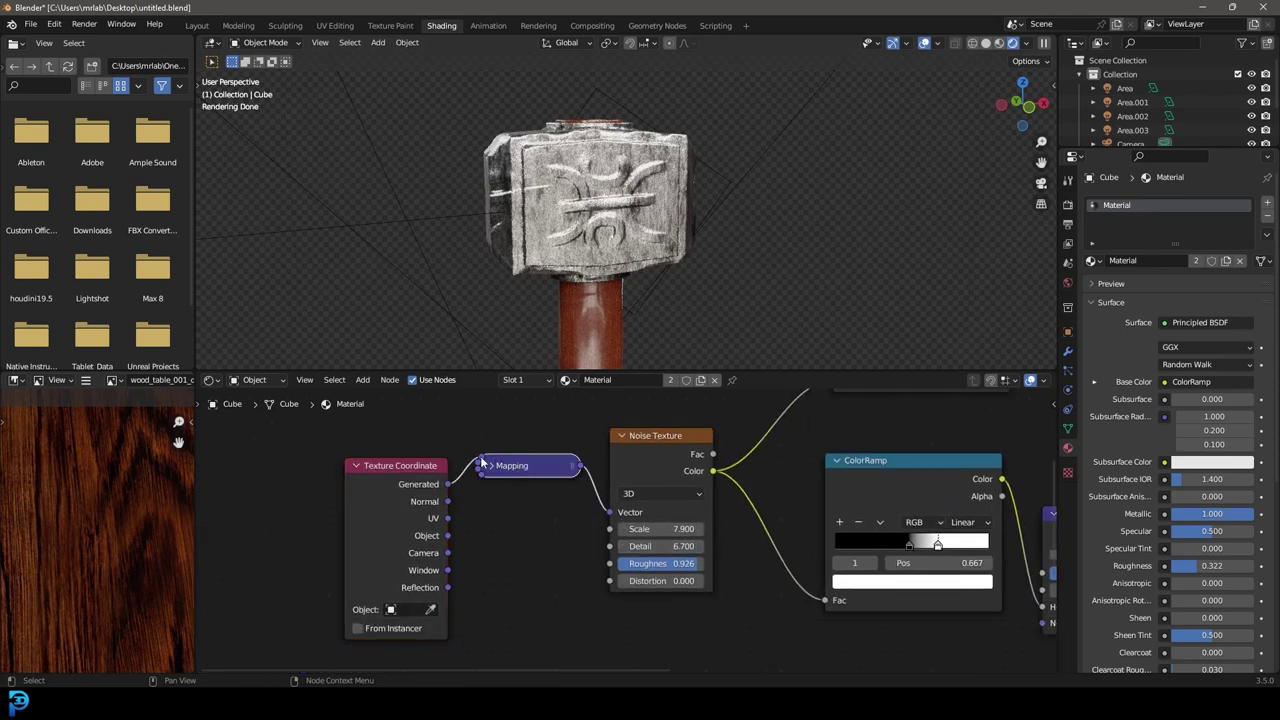
click(489, 465)
drag(384, 480, 338, 473)
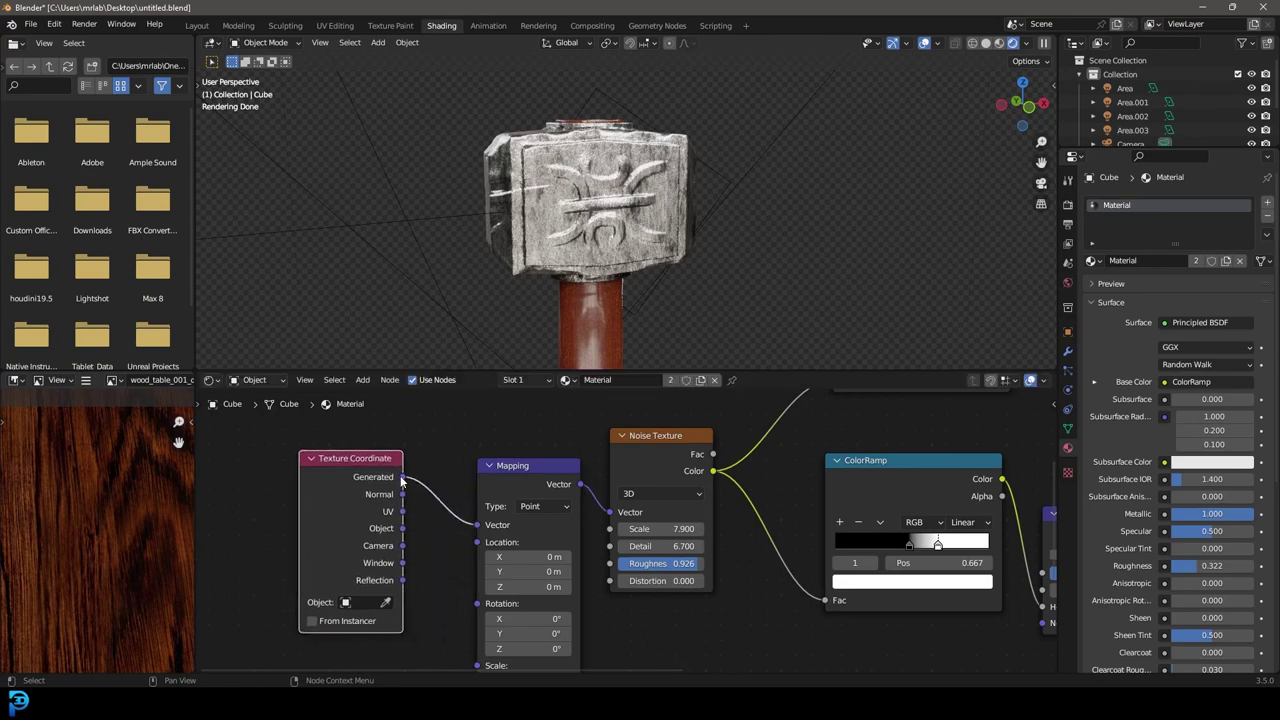
middle_drag(565, 230, 640, 240)
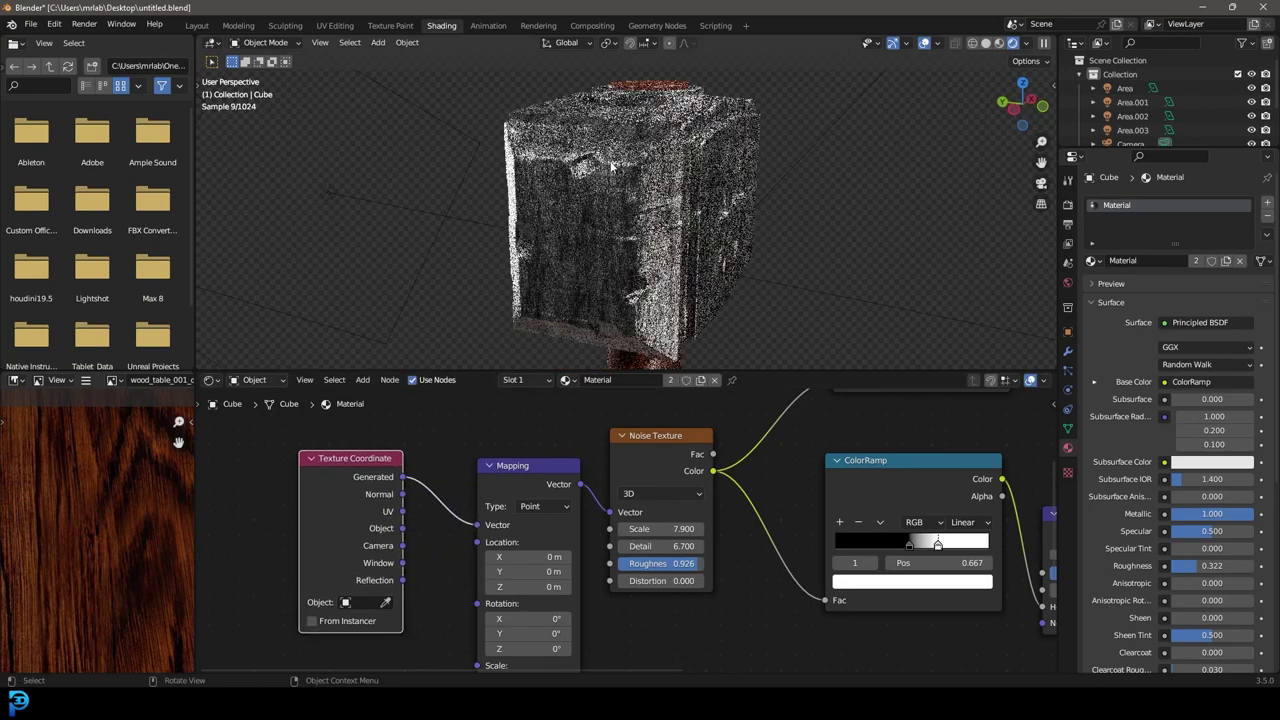
drag(402, 530, 477, 525)
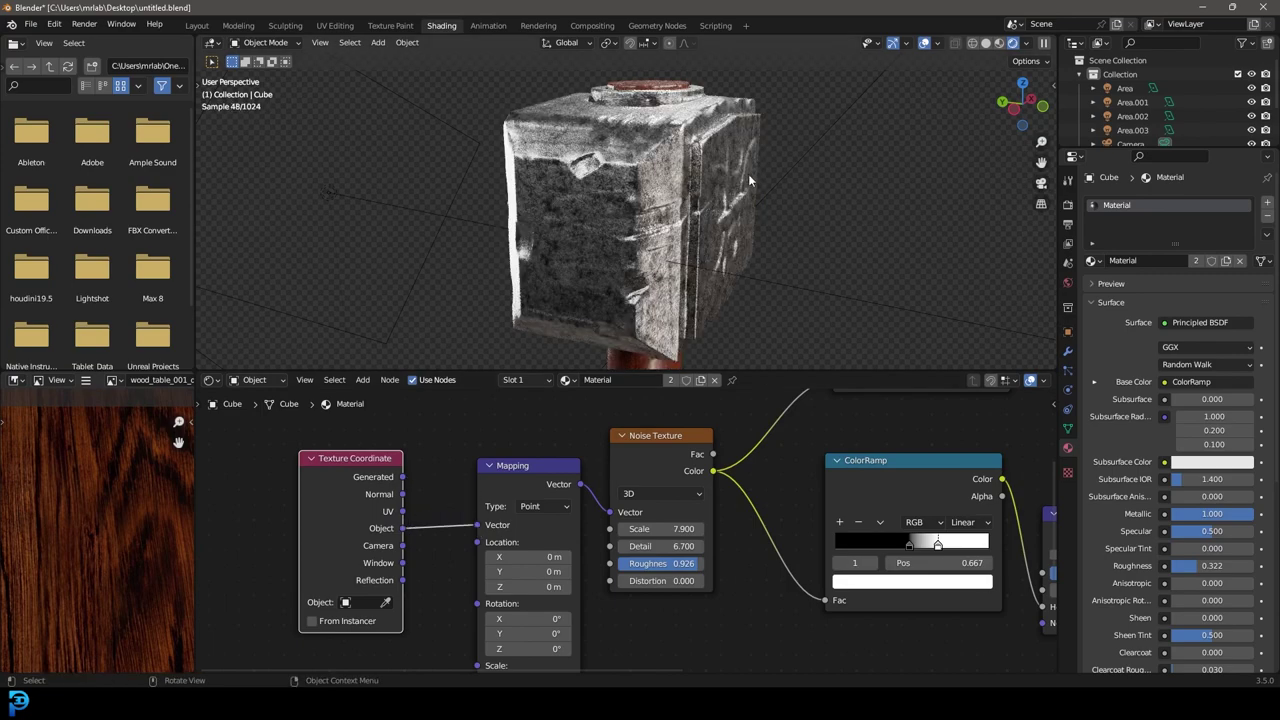
middle_drag(748, 174, 667, 170)
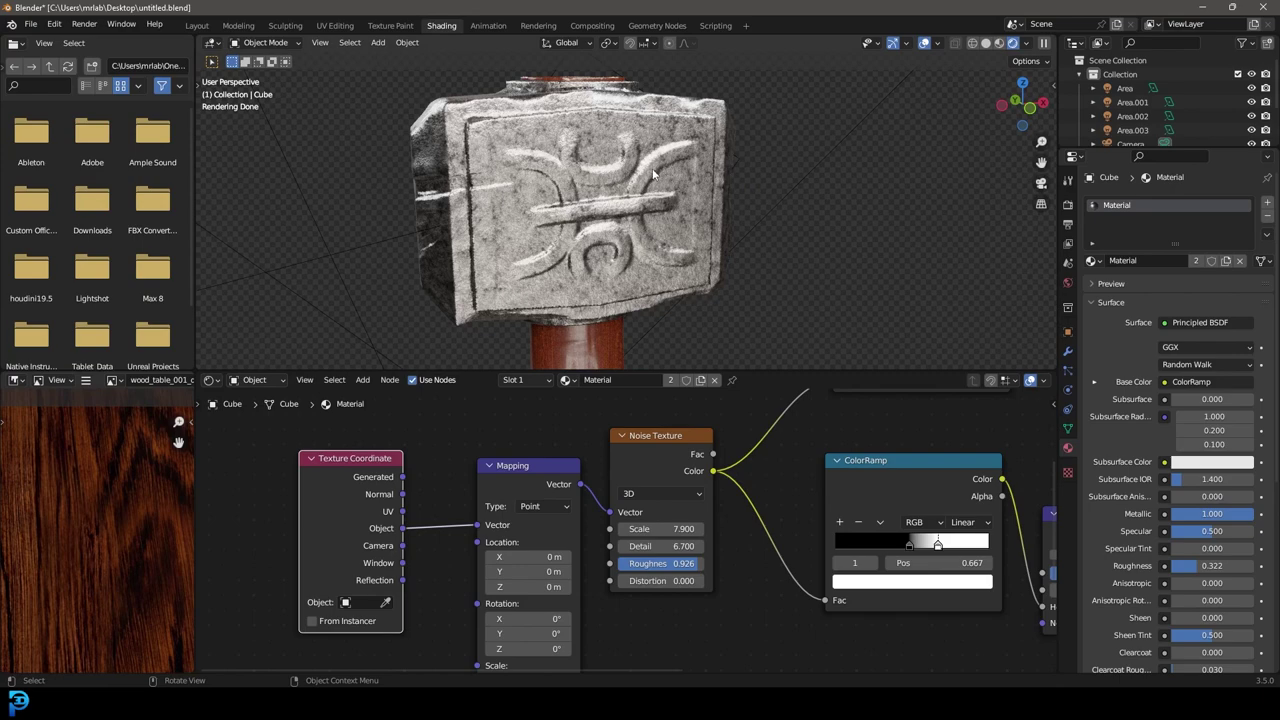
mouse_move(622, 259)
middle_down()
mouse_move(589, 229)
mouse_move(661, 236)
mouse_move(626, 255)
middle_up()
scroll(549, 230, down, 5)
scroll(661, 236, down, 2)
scroll(629, 260, down, 1)
- Save the file and switch to the Layout workspace with Solid viewport shading
key(z)
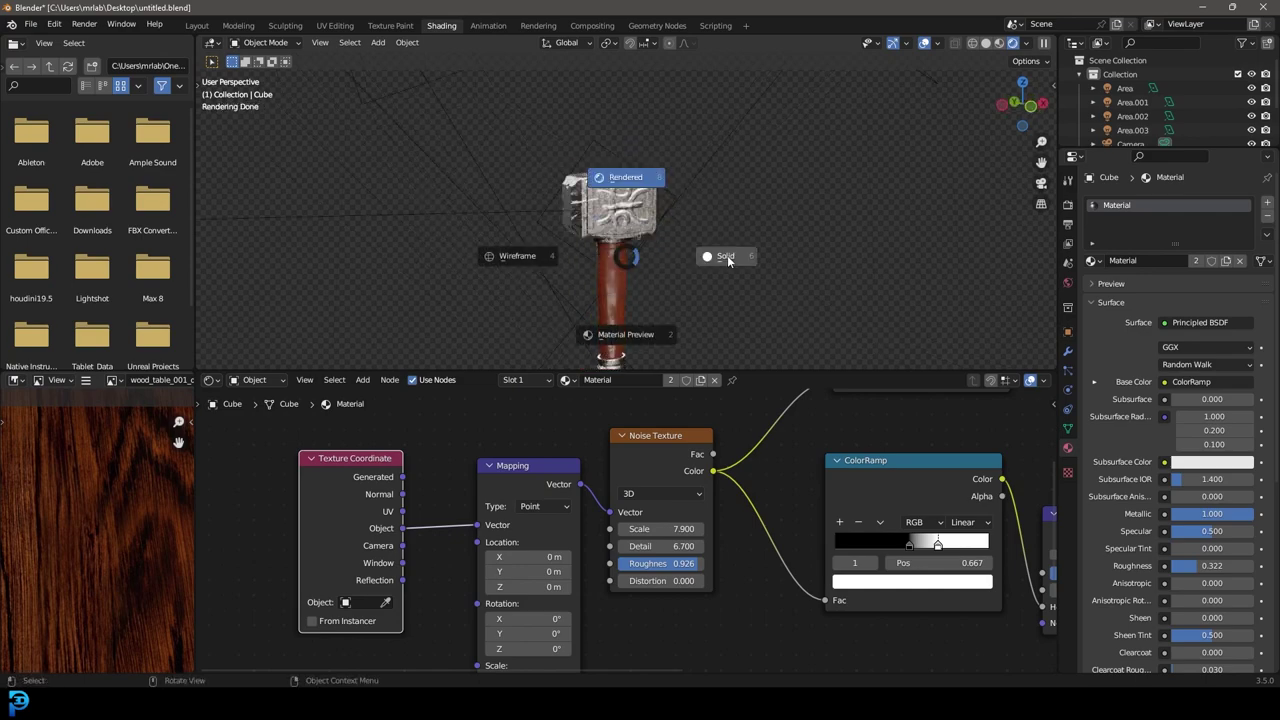
click(720, 260)
scroll(644, 186, up, 4)
key(ctrl+s)
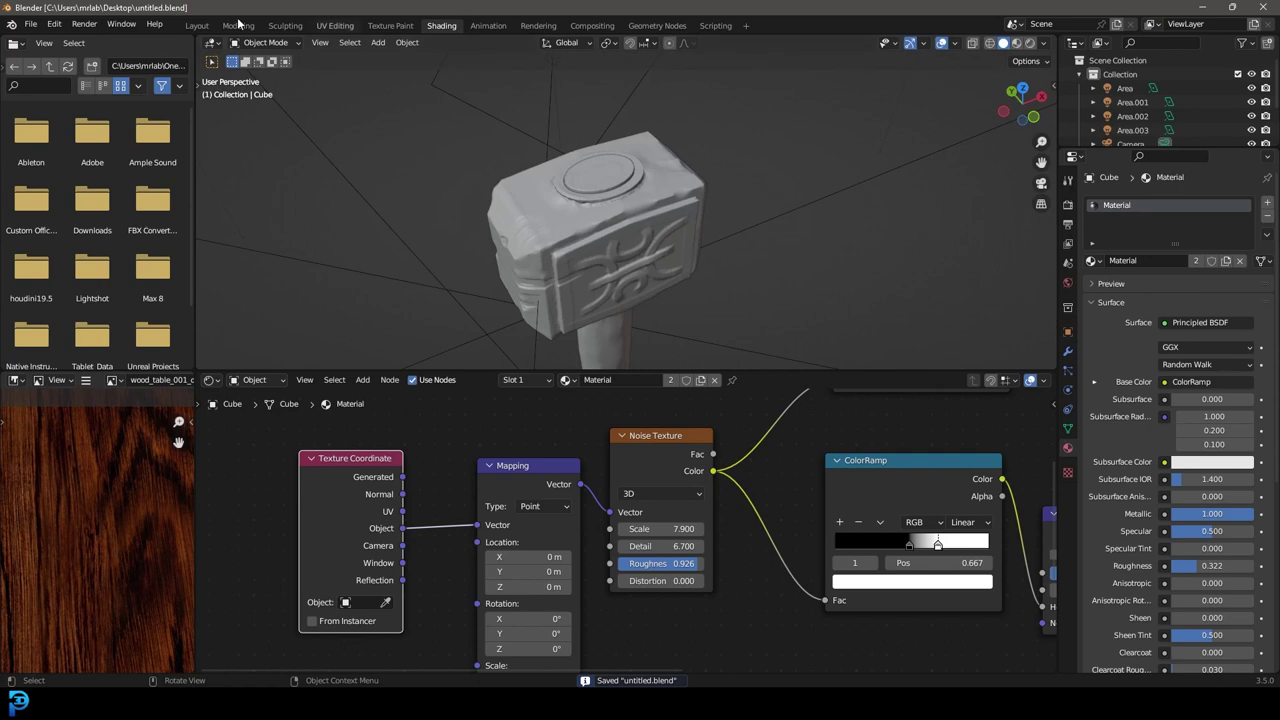
click(198, 26)
key(ctrl+s)
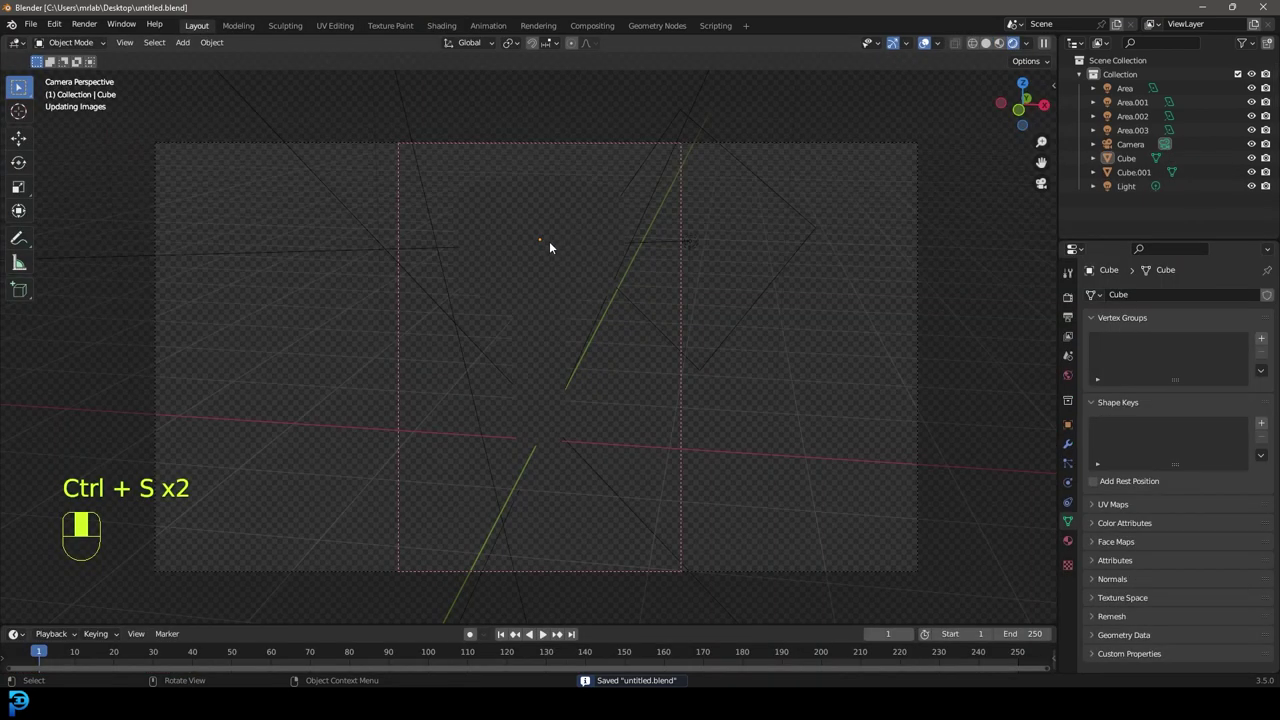
key(z)
click(653, 239)
- Add a cube mesh, move it up at the hammer head, and scale it down
middle_drag(586, 232, 619, 267)
key(shift+a)
mouse_move(620, 269)
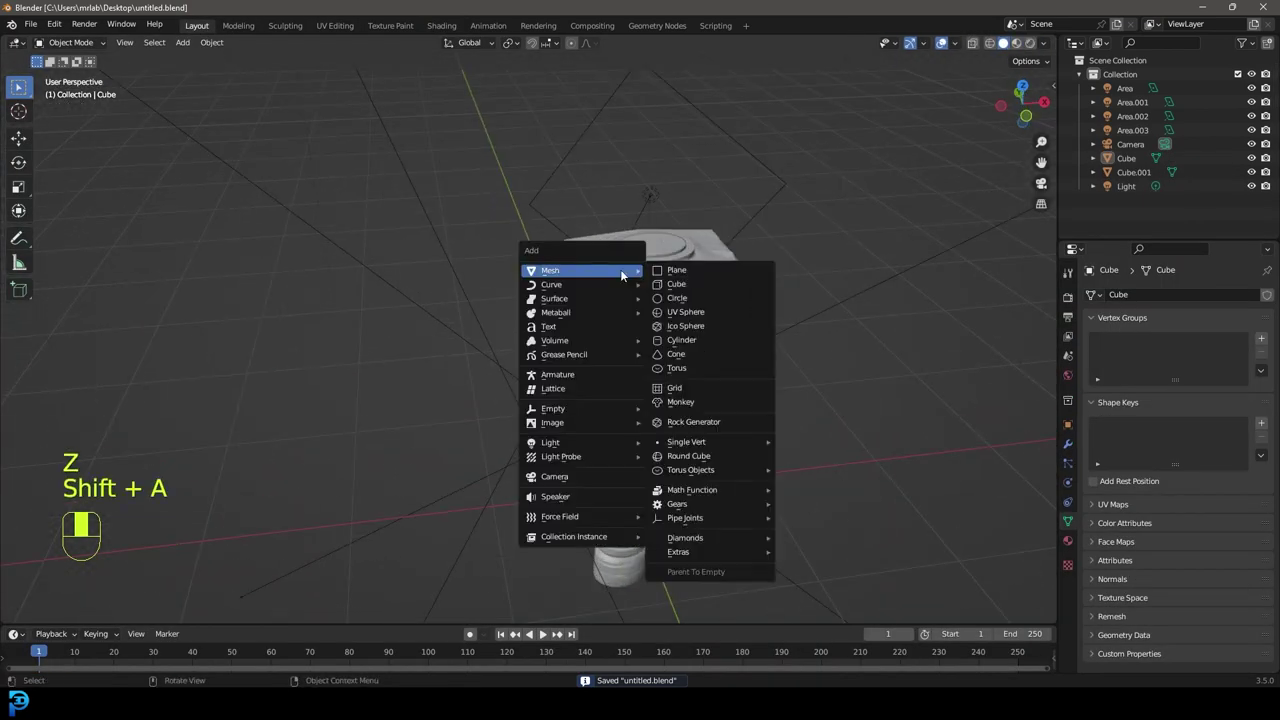
click(690, 279)
middle_drag(711, 308, 660, 308)
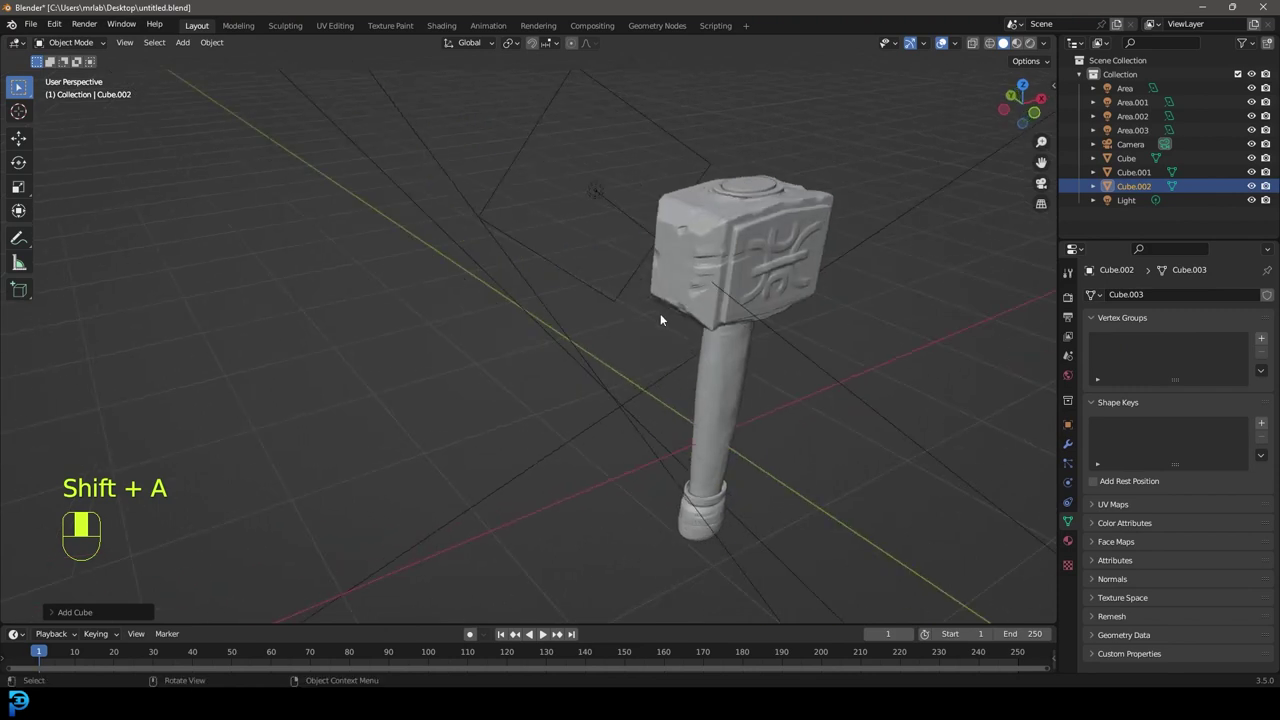
key(g)
middle_click(660, 310)
click(786, 246)
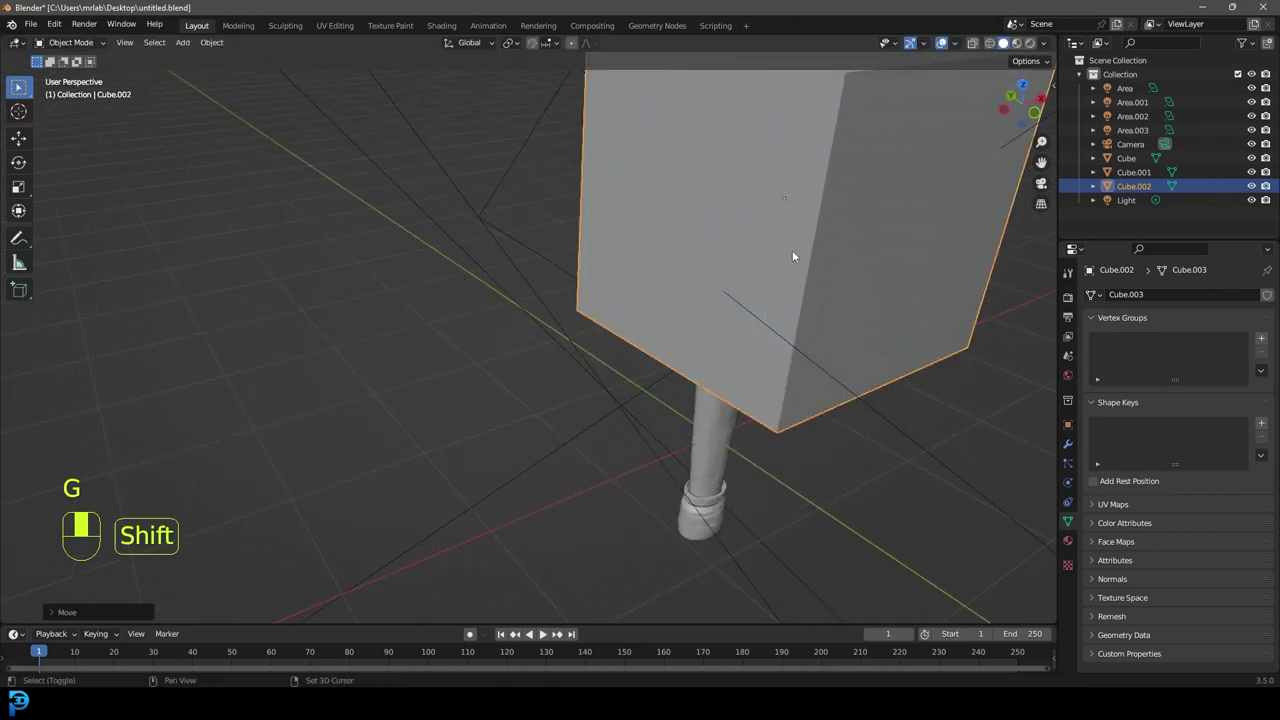
scroll(861, 446, down, 3)
key(s)
click(678, 345)
- Centre the cube over the handle's oval end in top view and shrink it to fit inside the oval
key(KP_7)
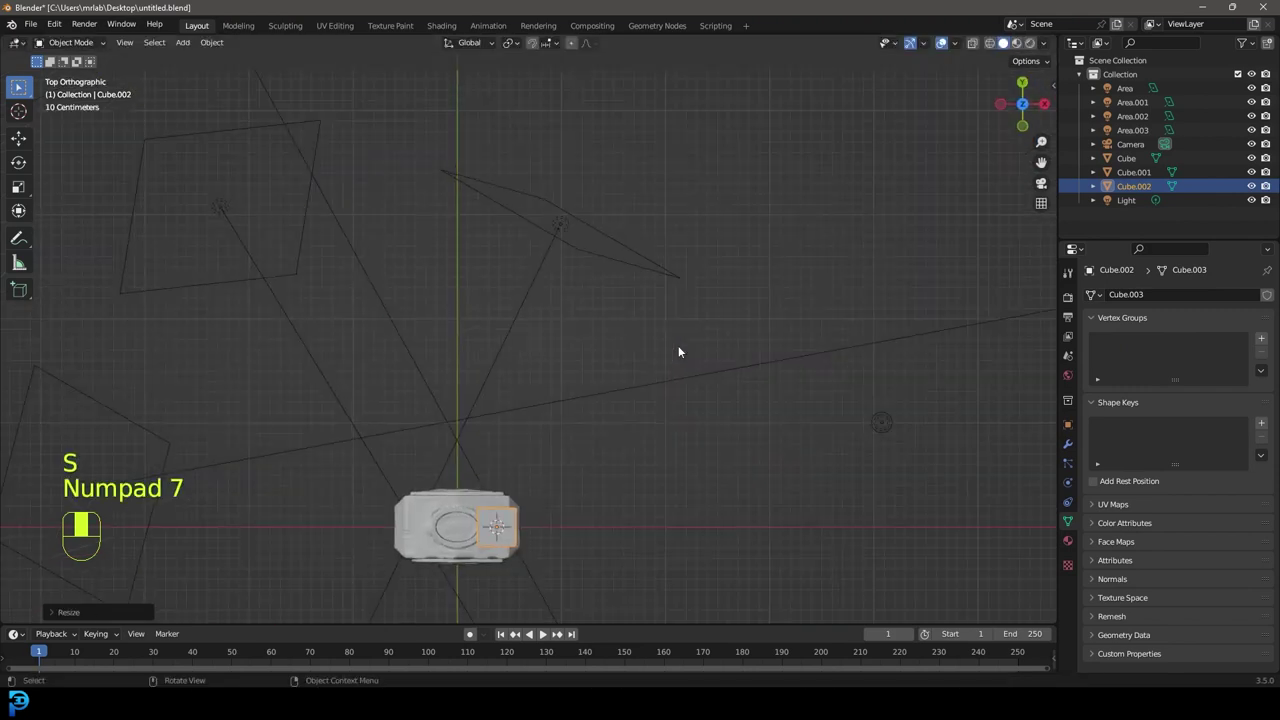
scroll(616, 435, up, 3)
key(g)
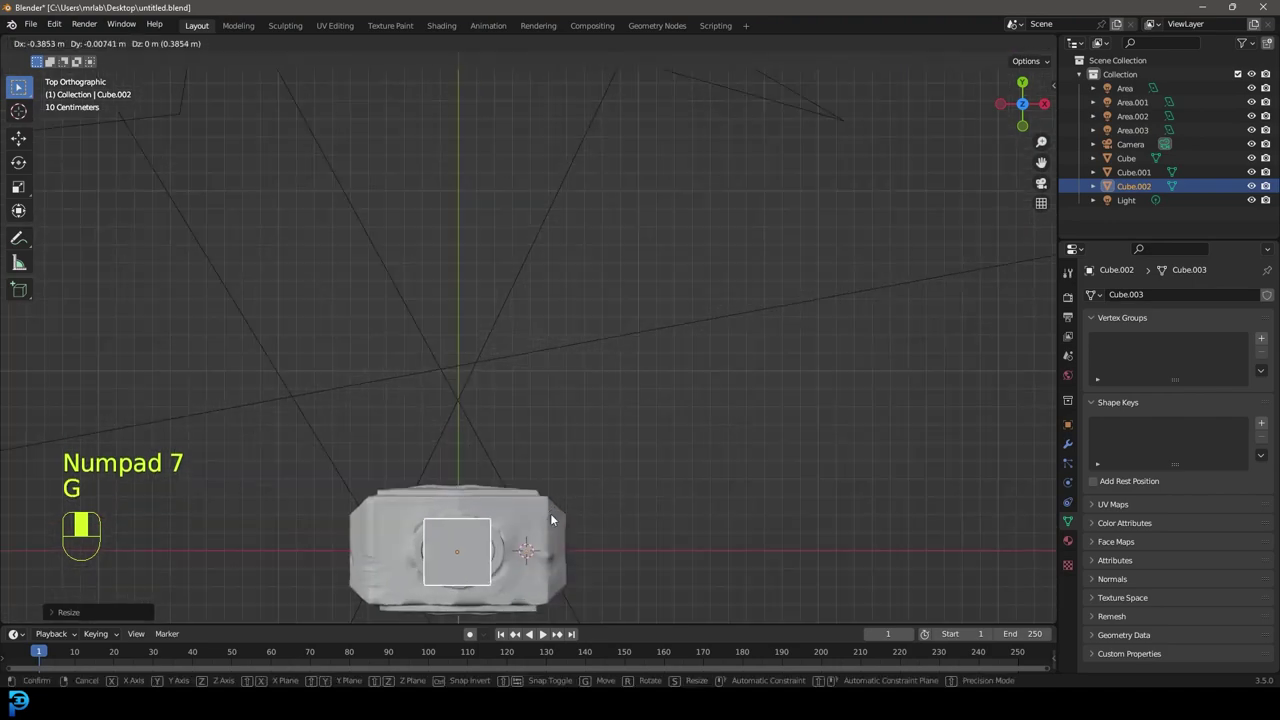
click(550, 514)
shift+middle_drag(545, 508, 573, 362)
key(z)
scroll(517, 394, up, 4)
key(s)
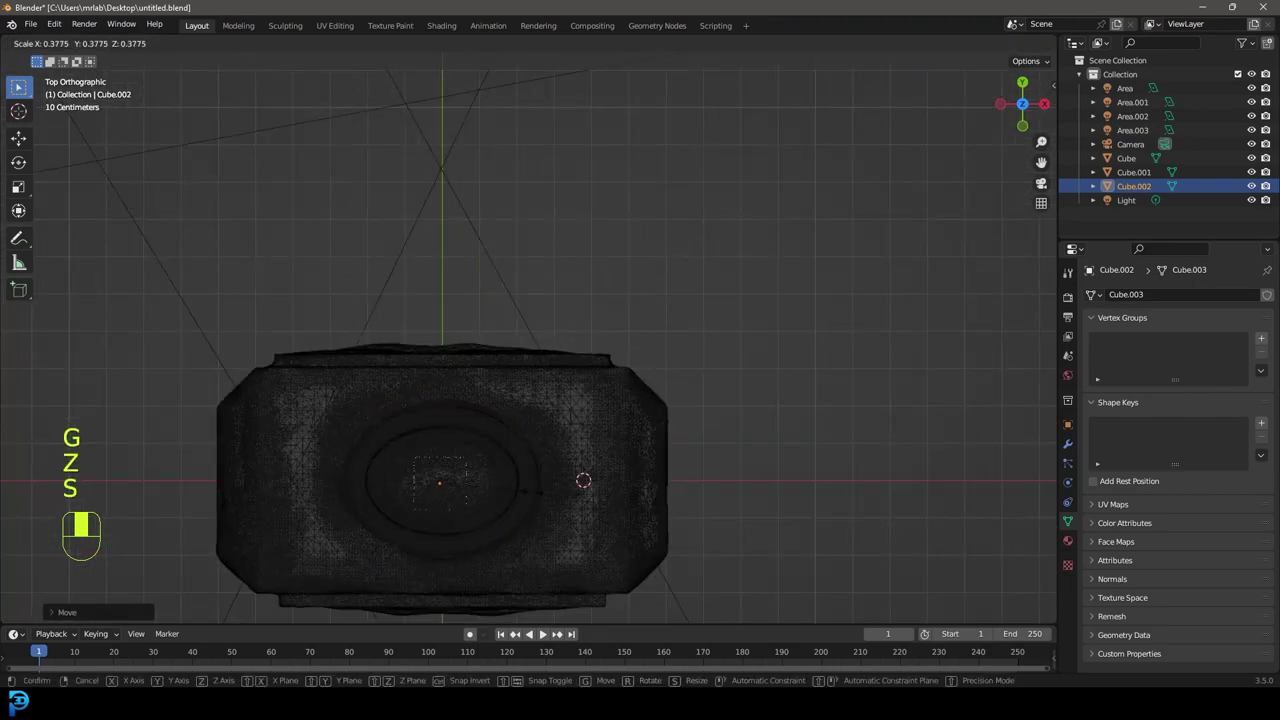
click(516, 495)
- Raise the cube along Z until it protrudes from the top of the hammer head, viewed in Solid shading
middle_drag(516, 495, 568, 432)
key(g)
key(z)
click(583, 352)
shift+middle_drag(572, 140, 544, 365)
key(z)
click(634, 367)
- Flatten the cube along Y and stretch it along X into a thin bar across the handle's oval end
middle_drag(604, 466, 732, 343)
key(s)
key(y)
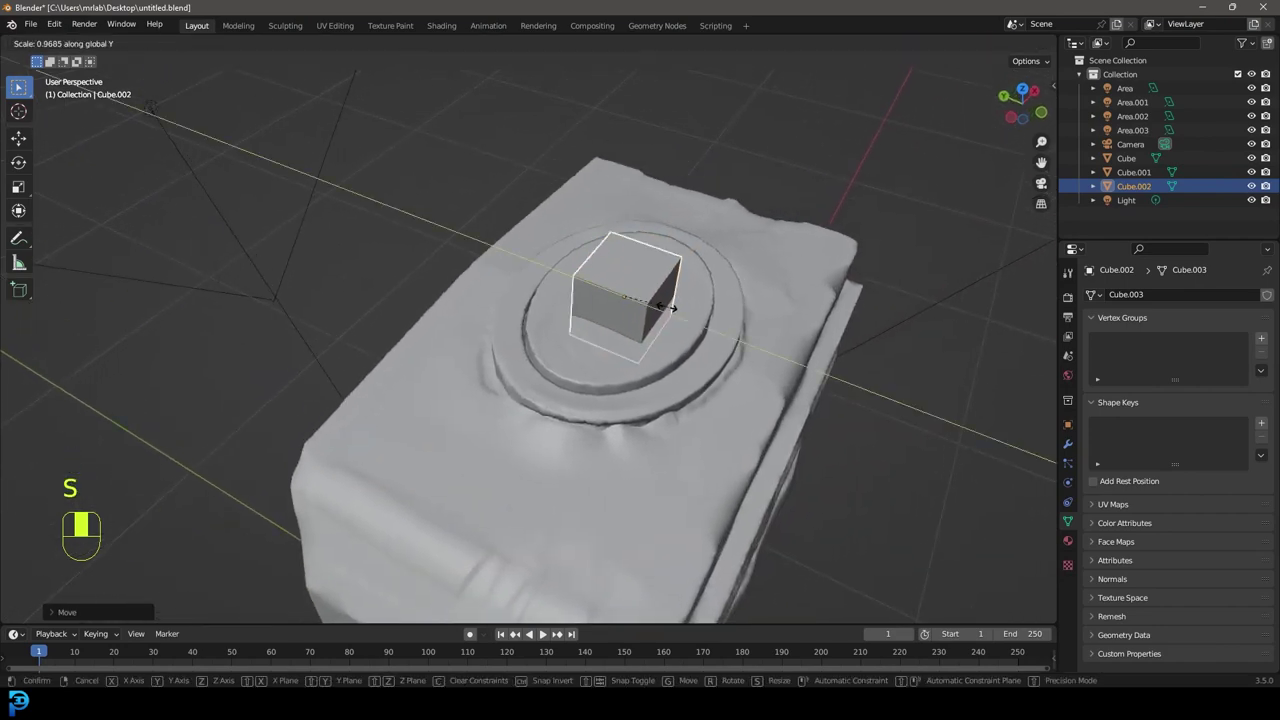
click(630, 289)
middle_drag(712, 298, 612, 314)
key(s)
key(y)
key(x)
middle_drag(818, 268, 1010, 240)
click(1012, 239)
middle_drag(516, 305, 413, 290)
- Shift the bar slightly along Y to centre it and adjust its length along X to span the oval
key(g)
key(y)
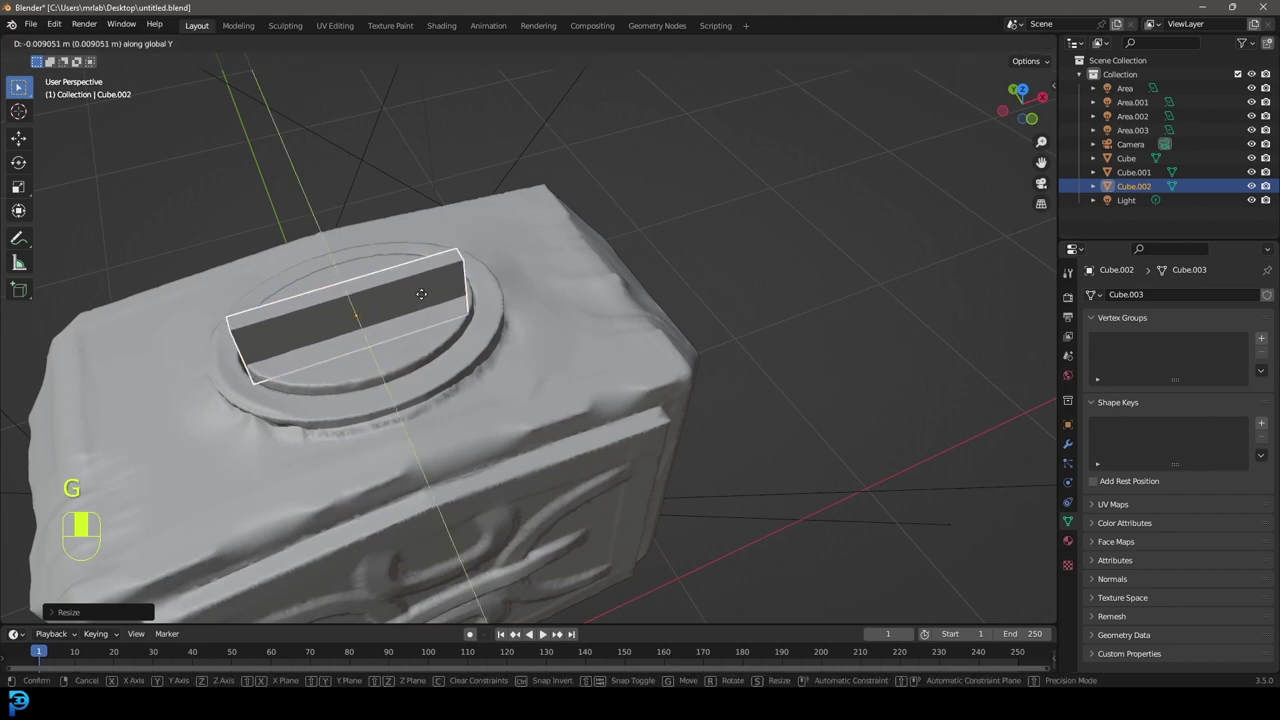
click(421, 294)
key(s)
key(x)
click(597, 397)
- Lower the bar along Z into the handle's oval end and fine-tune its overall scale
middle_drag(426, 408, 499, 329)
key(g)
middle_click(498, 318)
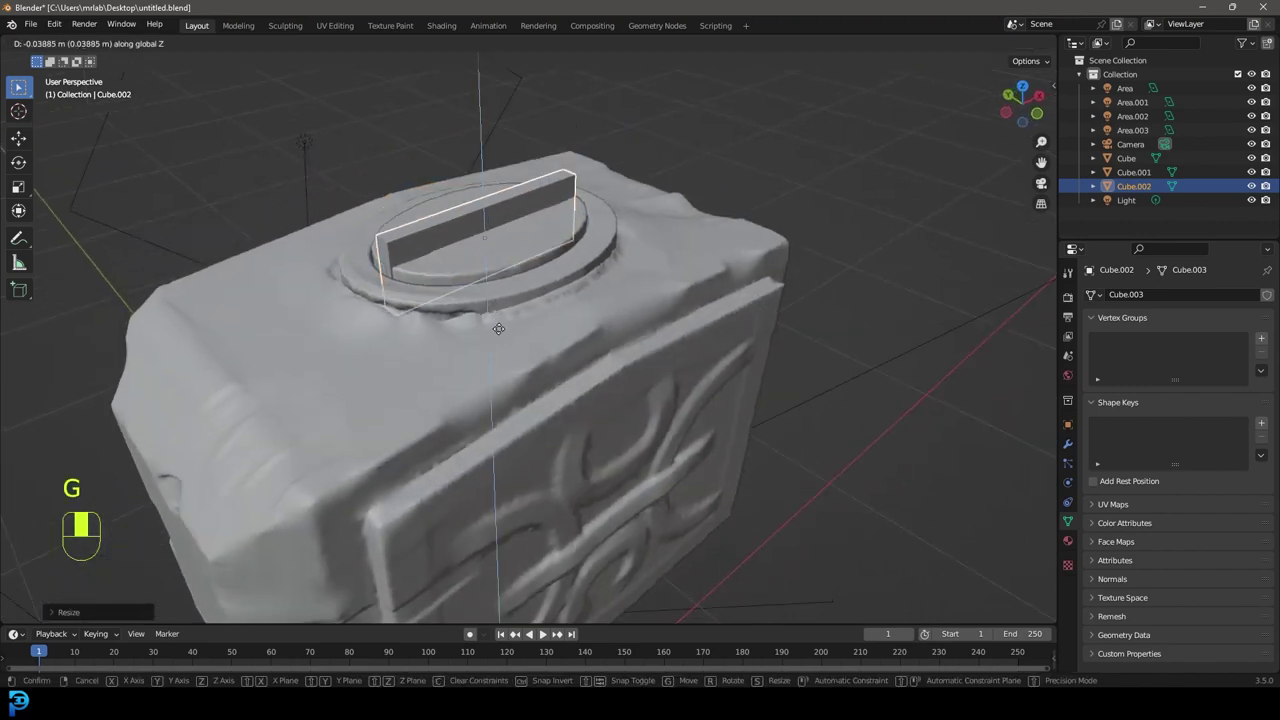
click(503, 343)
shift+middle_drag(523, 274, 535, 330)
scroll(589, 328, up, 4)
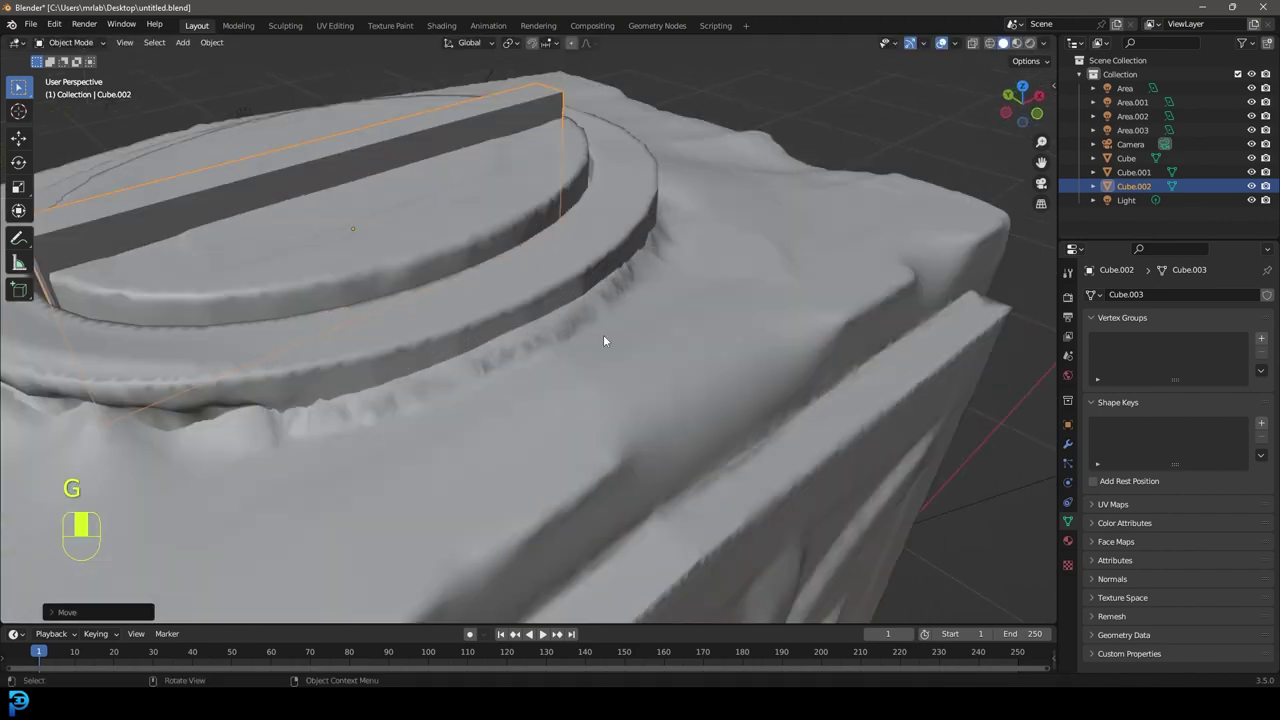
scroll(590, 328, down, 5)
key(s)
click(603, 363)
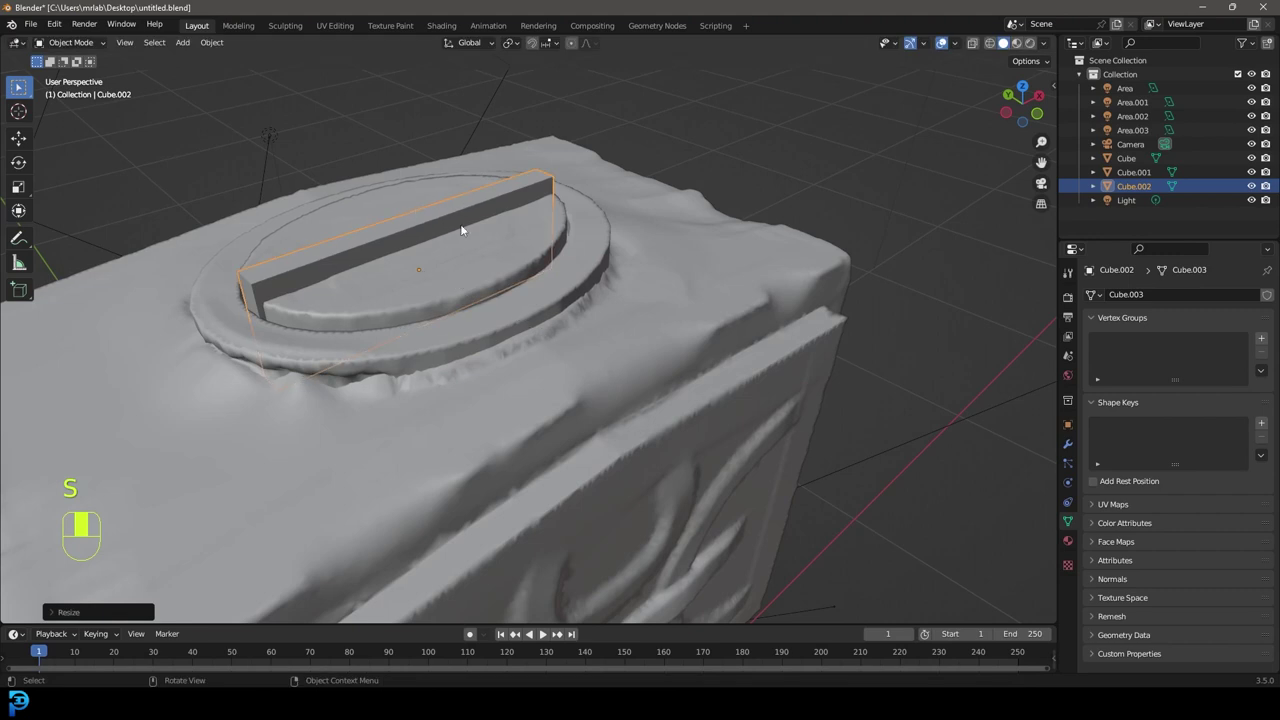
- Apply a small four-segment bevel to the bar's edges
key(Tab)
key(ctrl+b)
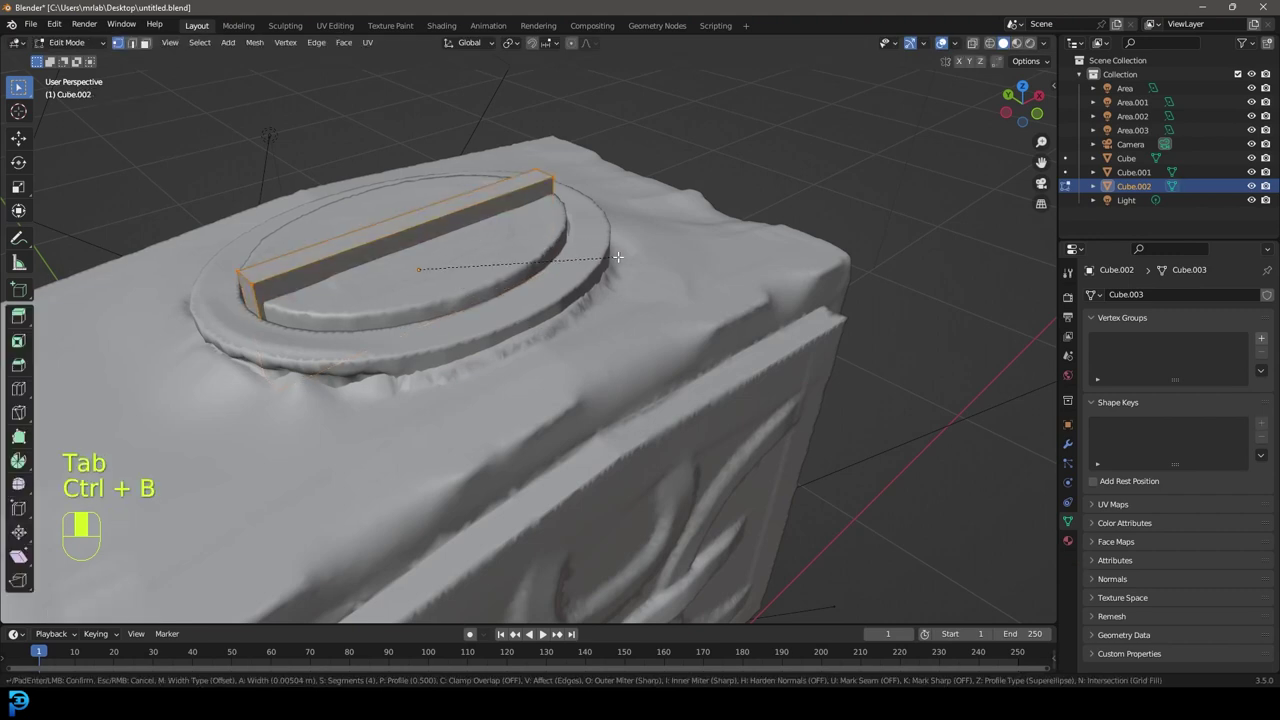
click(633, 275)
key(Tab)
middle_drag(432, 237, 498, 228)
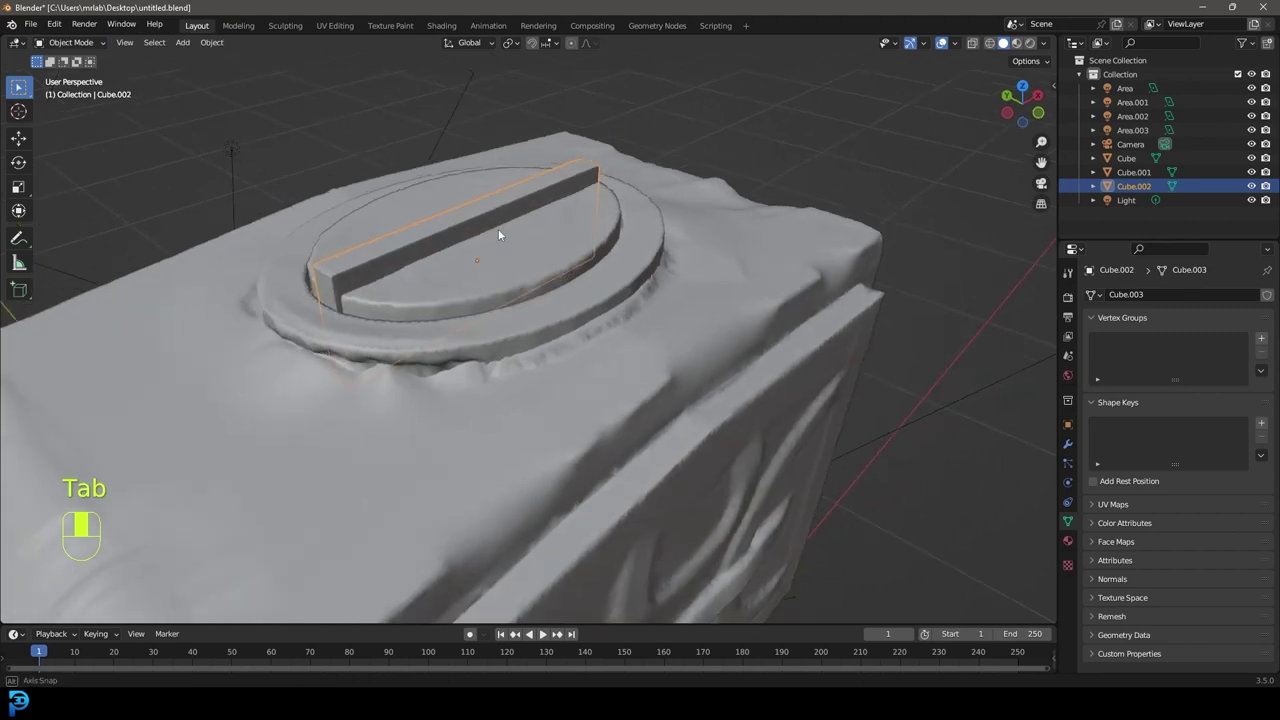
- Assign the hammer head's metal material to the bar and preview the hammer in Rendered shading
click(1068, 541)
click(1092, 353)
click(970, 375)
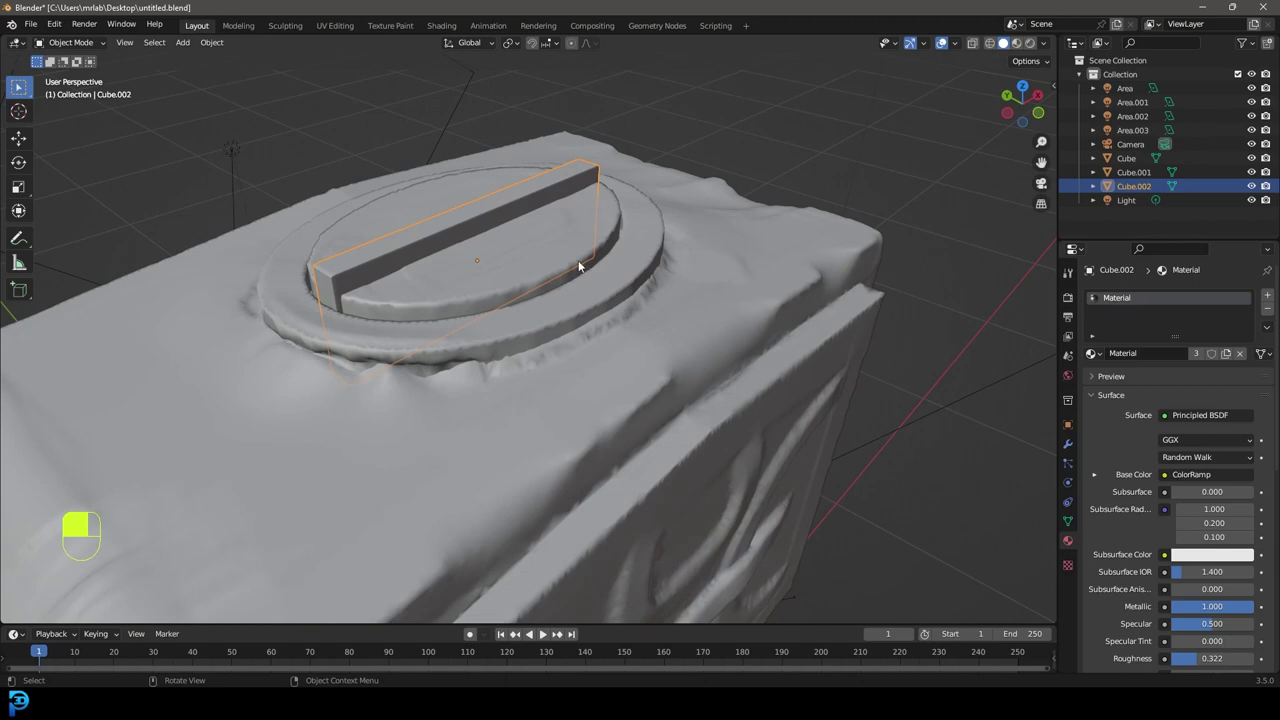
scroll(521, 247, down, 5)
key(alt+a)
key(ctrl+a)
mouse_move(557, 294)
middle_down()
mouse_move(511, 272)
mouse_move(505, 251)
middle_up()
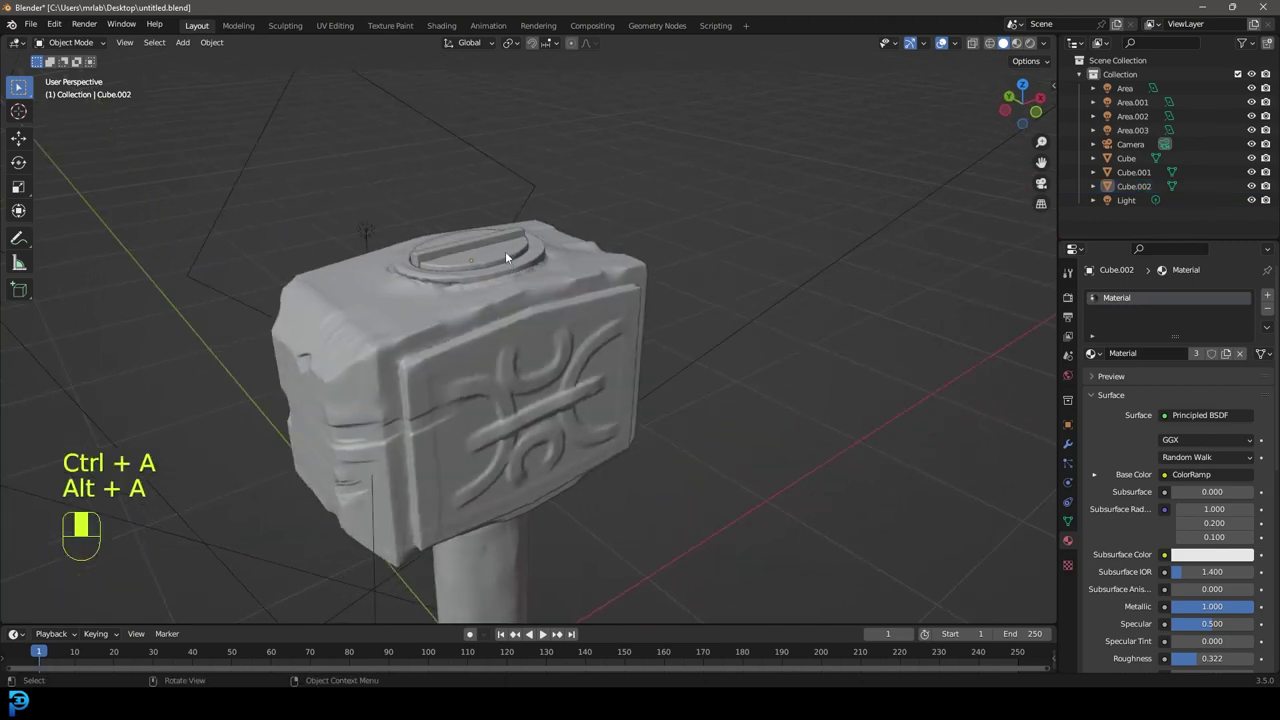
key(z)
click(689, 262)
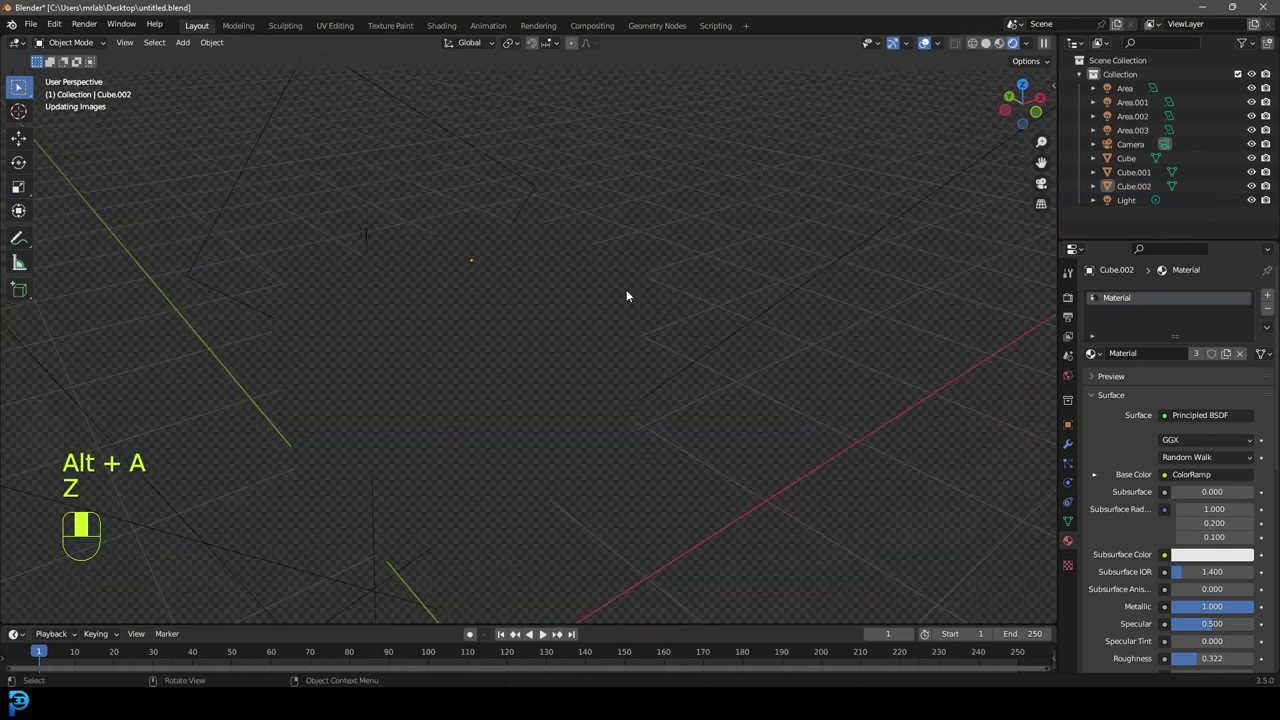
- Nudge the bar vertically in the handle's oval end and return the viewport to Solid shading
click(507, 256)
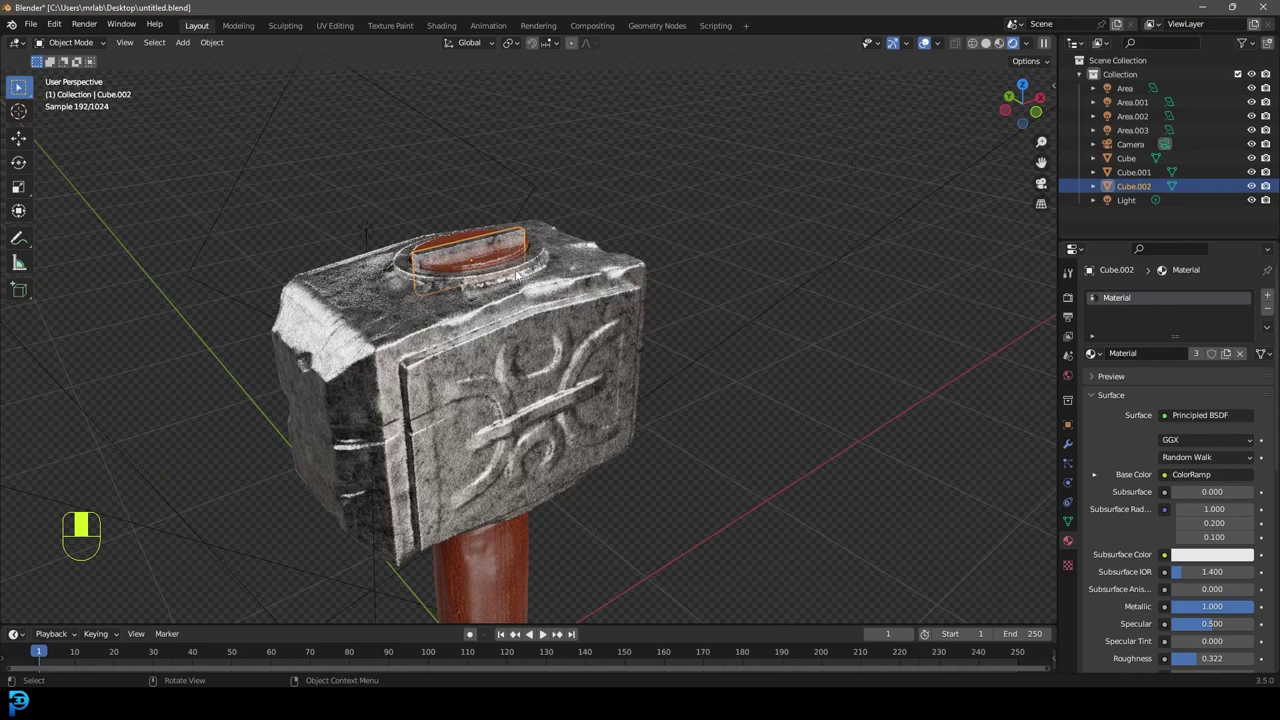
key(g)
middle_click(516, 270)
click(515, 263)
key(z)
click(598, 273)
middle_drag(477, 264, 489, 273)
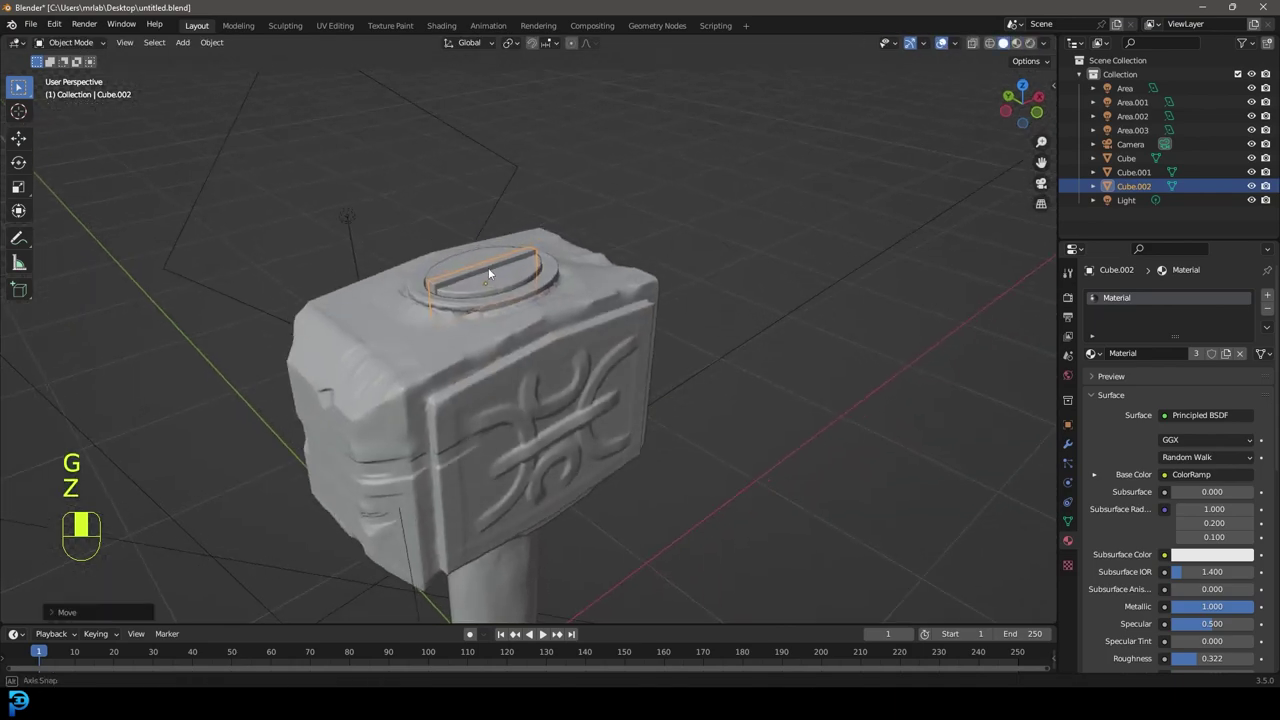
scroll(488, 267, up, 5)
- Select the wooden handle, open it in the Sculpting workspace, and enable Dyntopo
click(553, 368)
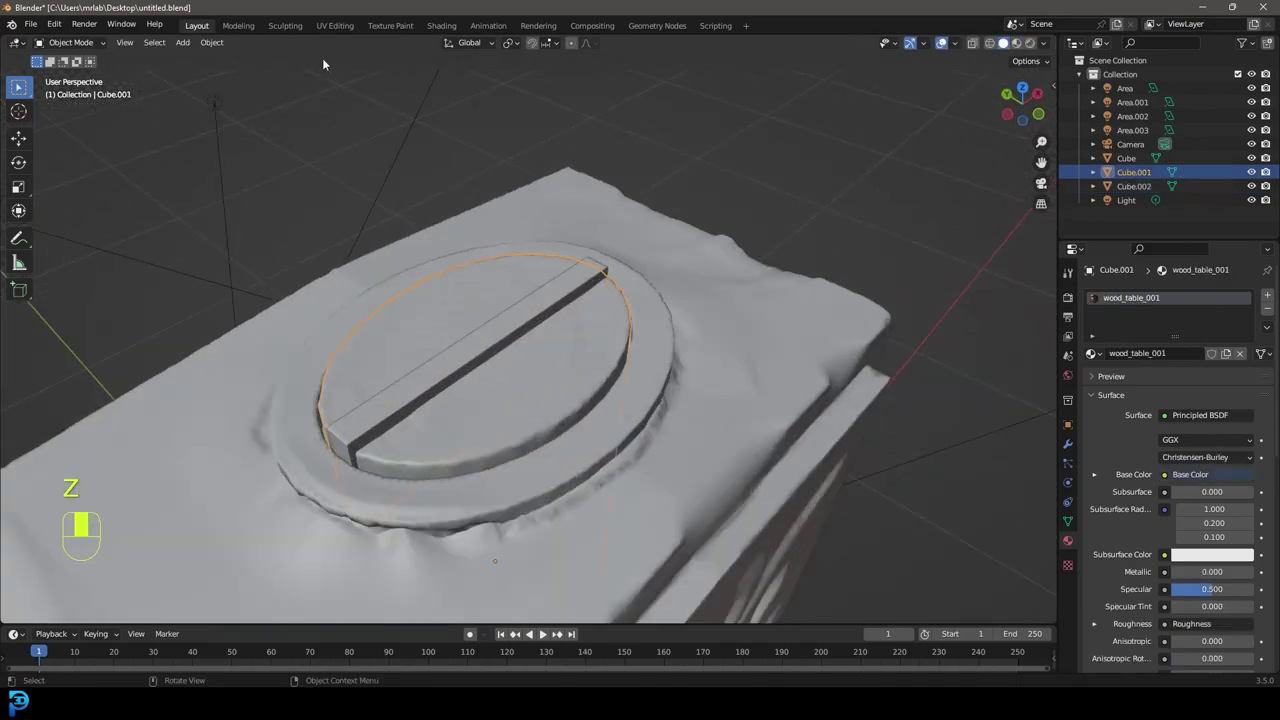
click(285, 27)
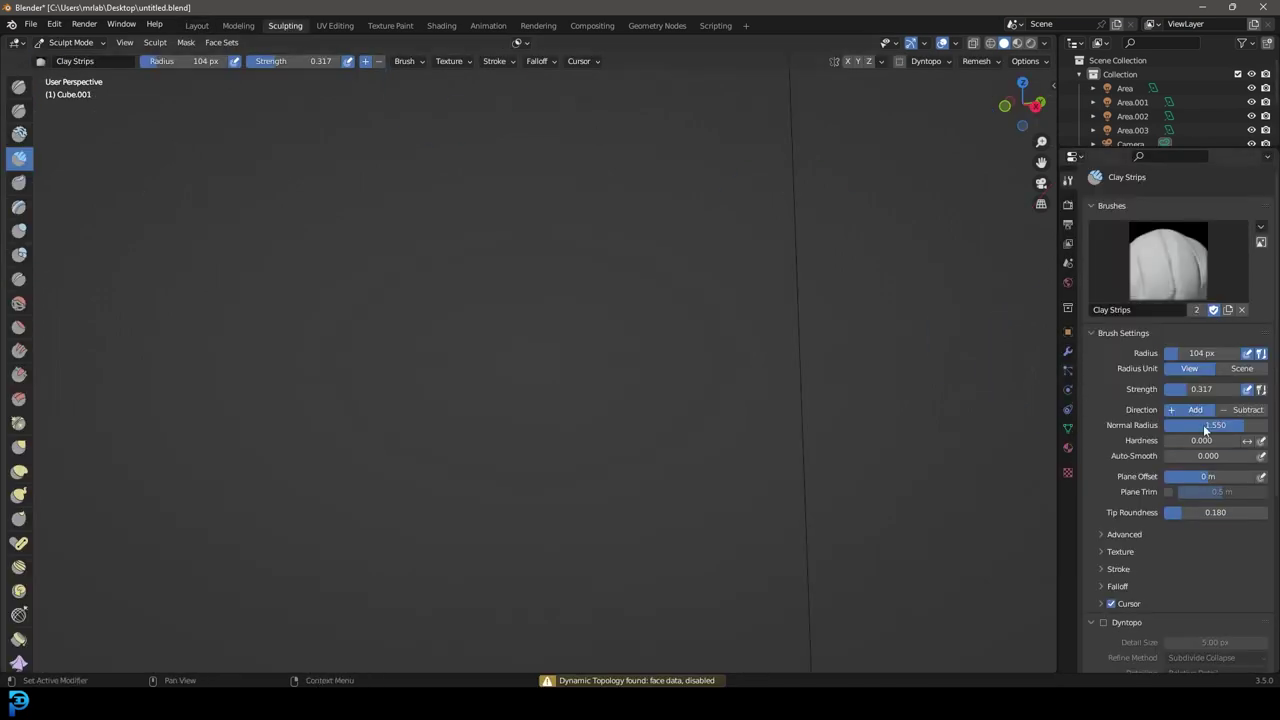
click(1105, 623)
click(1074, 623)
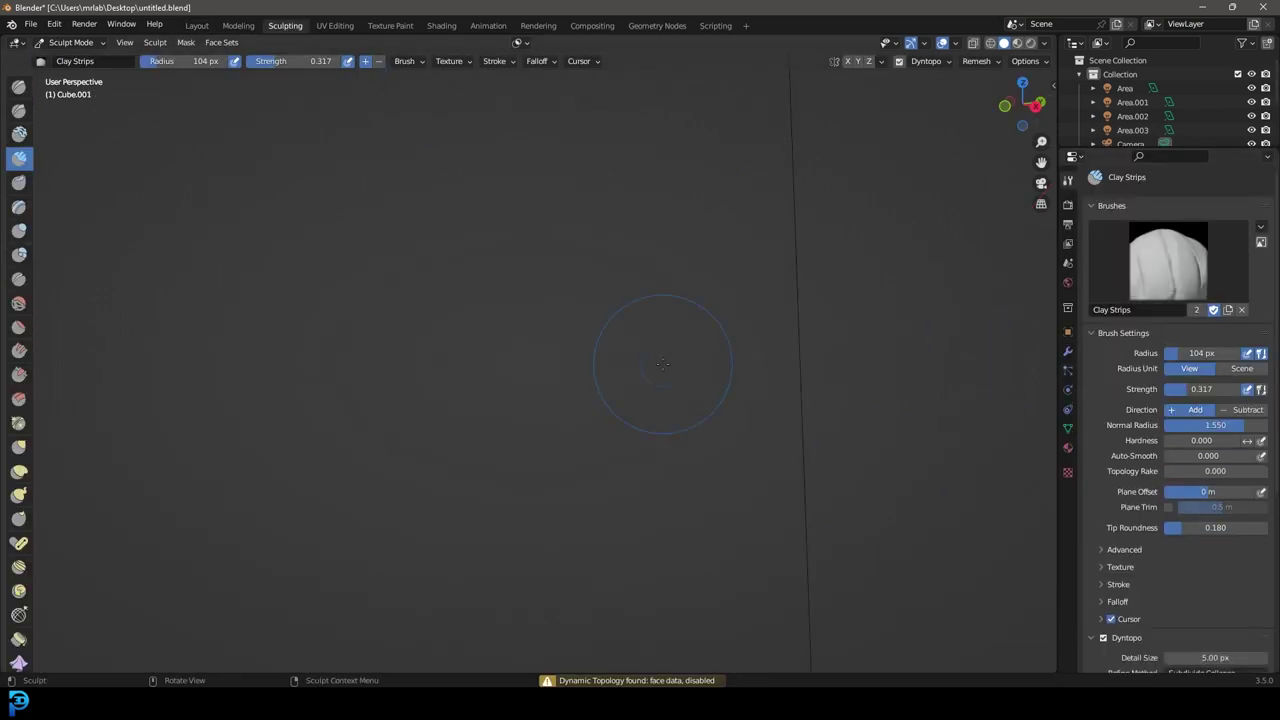
- Set the Clay Strips brush radius to 57 px over the handle's oval end in top view
key(KP_7)
scroll(574, 420, up, 9)
shift+middle_drag(524, 544, 568, 392)
scroll(568, 392, up, 2)
scroll(491, 354, up, 4)
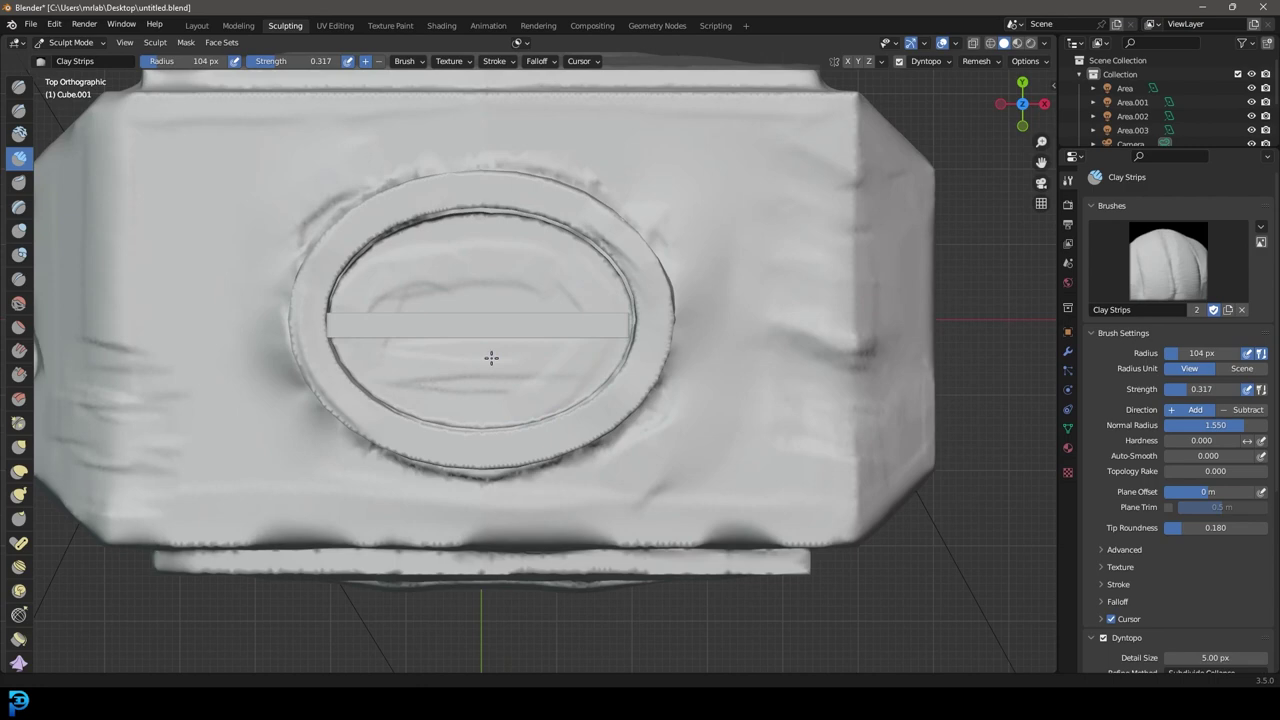
key(f)
click(460, 372)
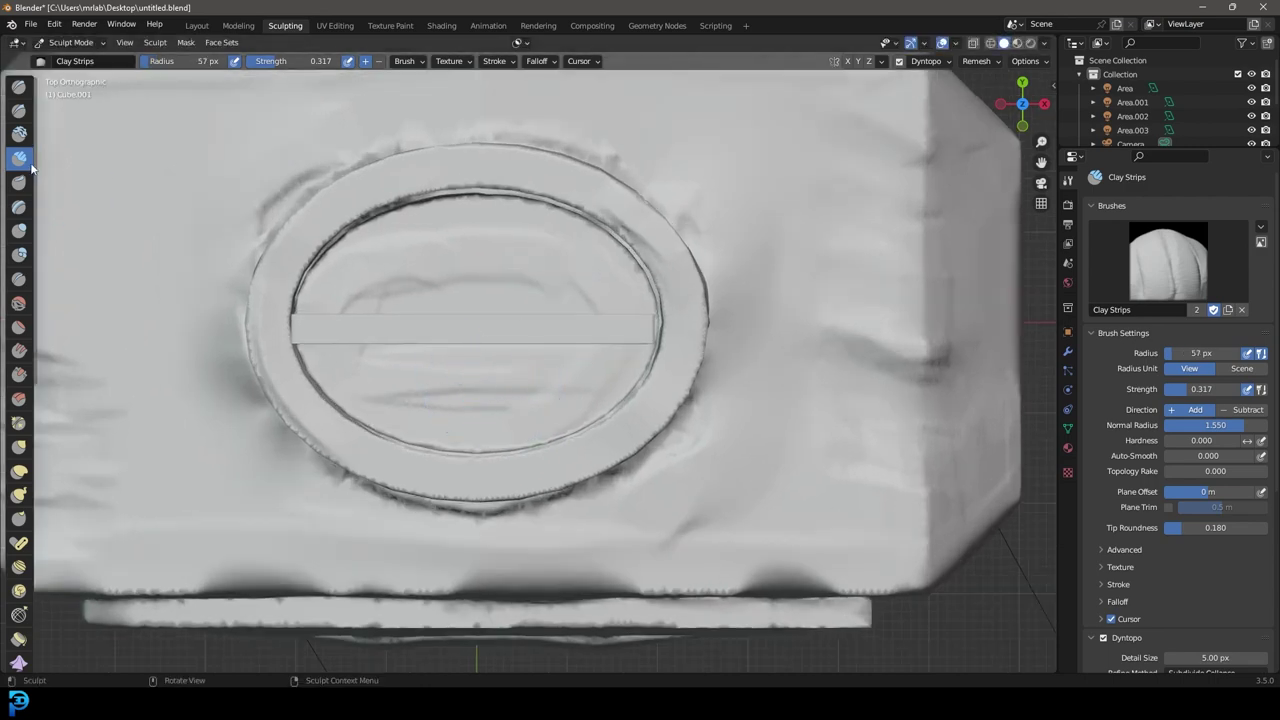
scroll(571, 380, up, 2)
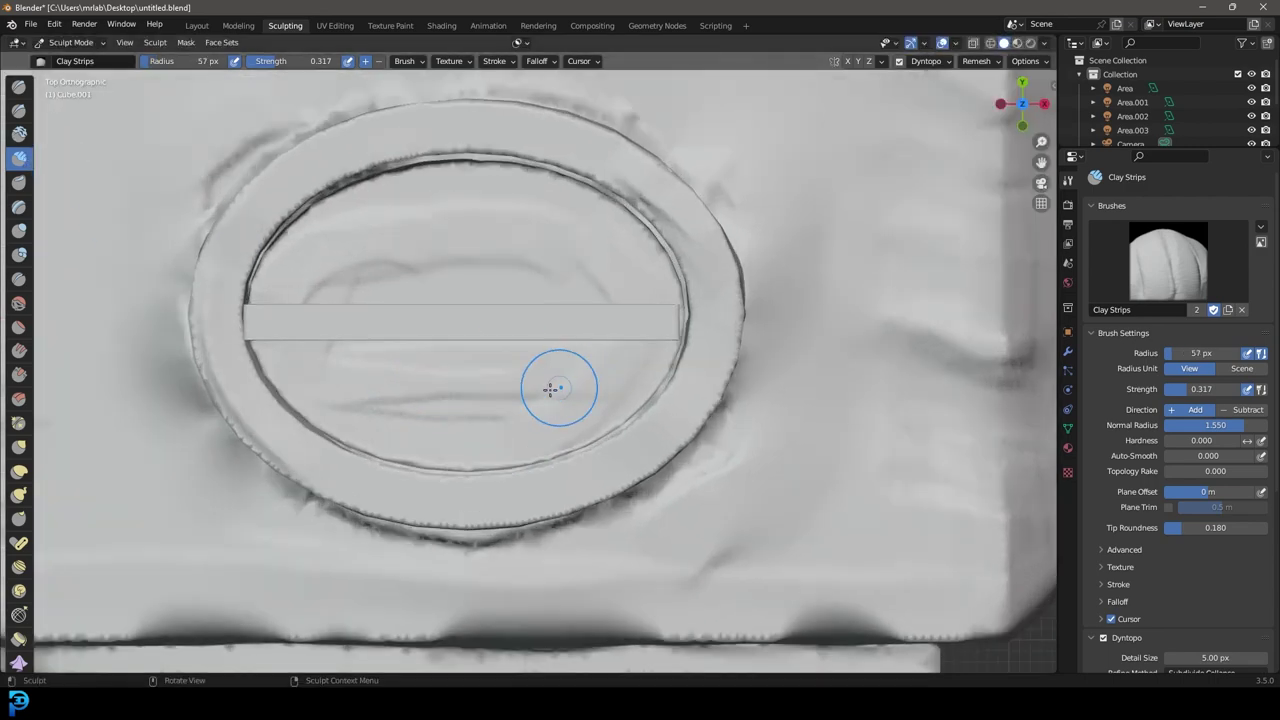
scroll(491, 374, up, 1)
- Sculpt Clay Strips strokes on the handle's oval end along both sides of the metal bar
mouse_move(244, 370)
mouse_down()
mouse_move(631, 366)
mouse_move(231, 360)
mouse_move(613, 366)
mouse_move(257, 374)
mouse_move(665, 371)
mouse_up()
mouse_move(665, 371)
middle_down()
mouse_move(598, 362)
mouse_move(580, 300)
mouse_move(586, 381)
middle_up()
scroll(599, 363, down, 5)
scroll(586, 381, up, 8)
shift+middle_drag(626, 300, 543, 420)
drag(594, 289, 393, 366)
mouse_move(393, 366)
mouse_down()
mouse_move(411, 374)
mouse_move(590, 290)
mouse_up()
drag(600, 286, 351, 405)
mouse_move(351, 405)
mouse_down()
mouse_move(390, 350)
mouse_move(648, 274)
mouse_move(403, 366)
mouse_move(688, 266)
mouse_up()
scroll(688, 266, down, 10)
scroll(551, 351, up, 7)
- Smooth the sculpted surface on both sides of the metal bar on the handle's oval end
middle_drag(551, 351, 640, 330)
mouse_move(640, 330)
shift+middle_down()
mouse_move(796, 304)
mouse_move(709, 323)
mouse_move(655, 355)
shift+middle_up()
shift+drag(550, 290, 422, 441)
shift+drag(461, 197, 329, 320)
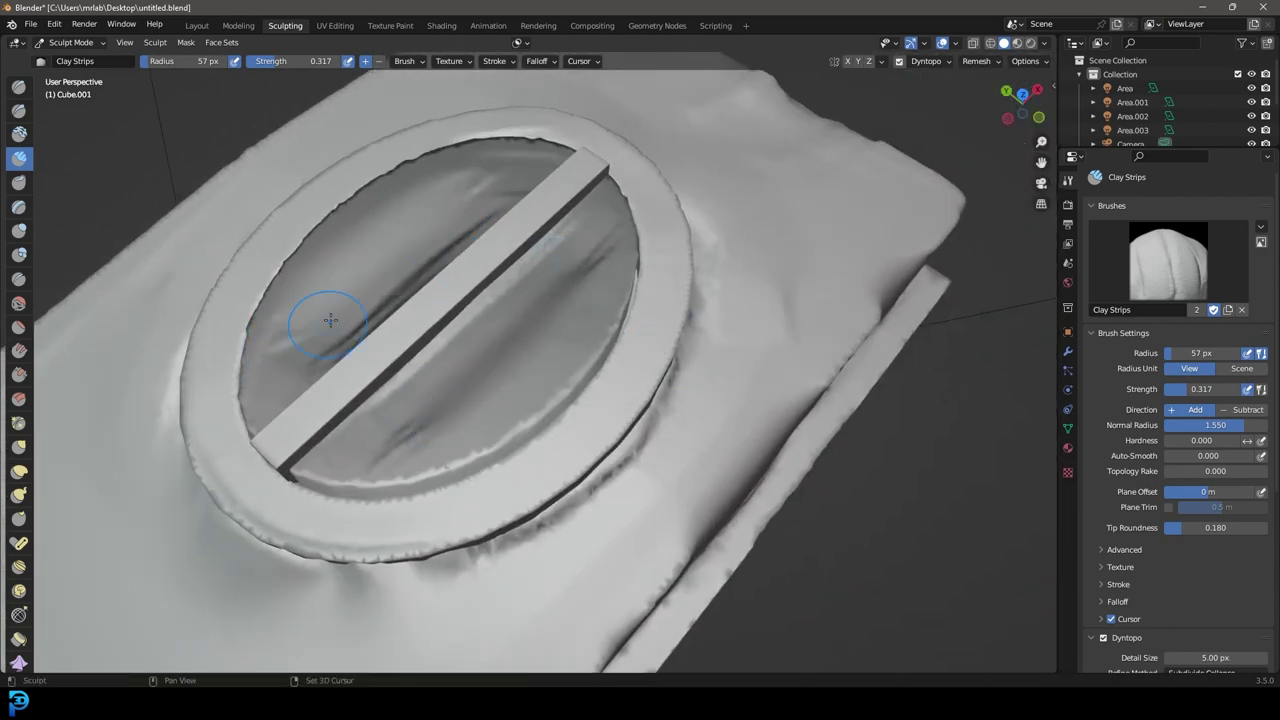
scroll(386, 300, down, 14)
mouse_move(500, 385)
middle_down()
mouse_move(454, 357)
mouse_move(480, 285)
mouse_move(515, 377)
middle_up()
scroll(495, 330, up, 5)
scroll(515, 377, up, 5)
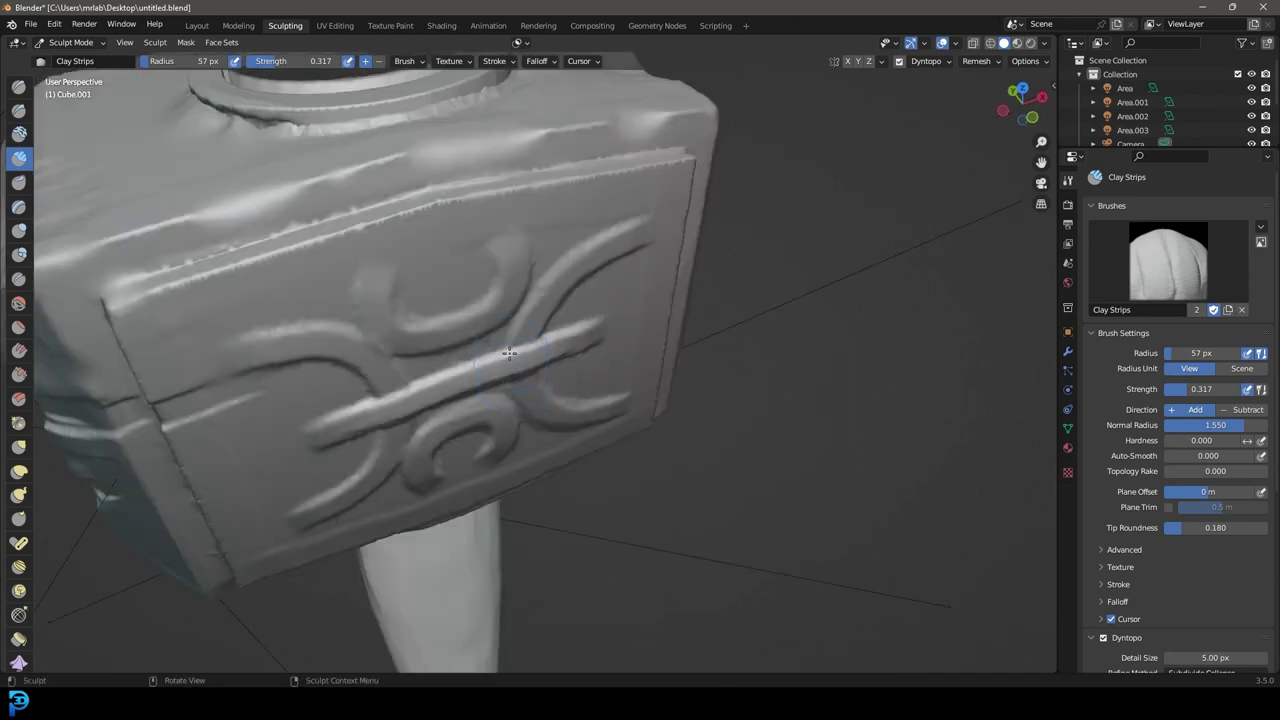
- Enable Cavity in the viewport shading options to bring out the hammer's sculpted detail
scroll(509, 353, down, 4)
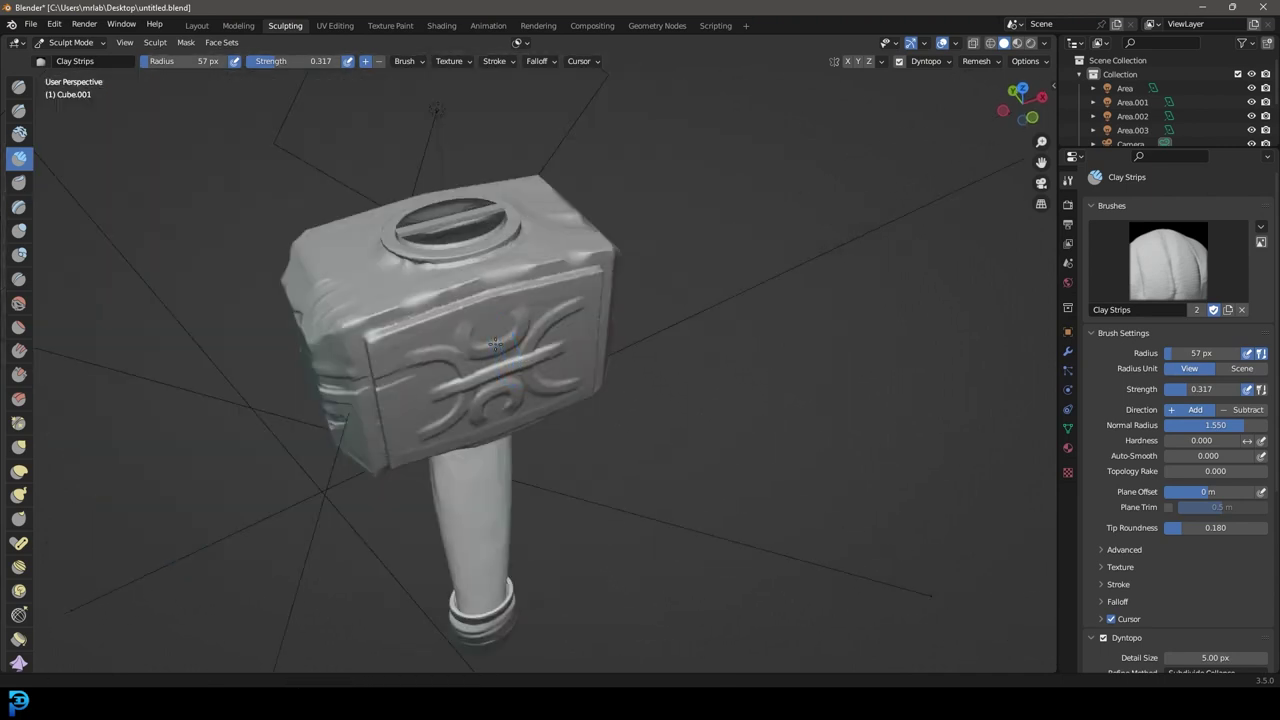
click(1045, 45)
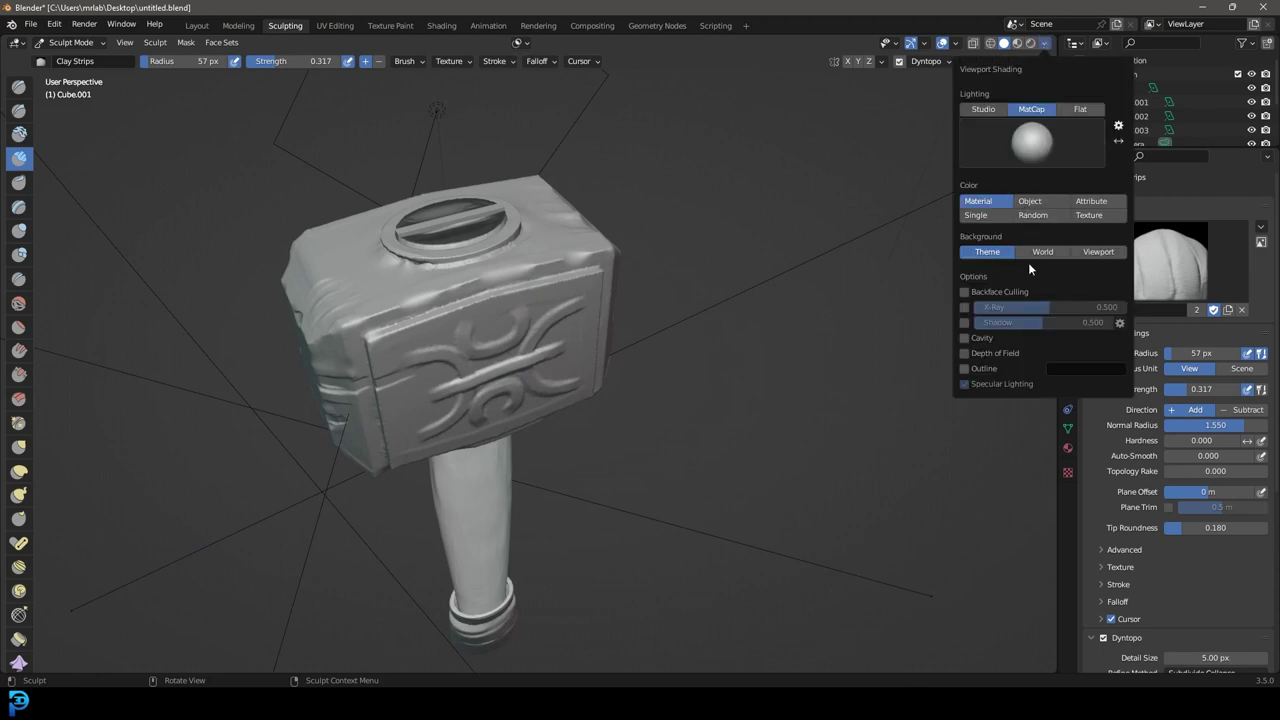
click(966, 339)
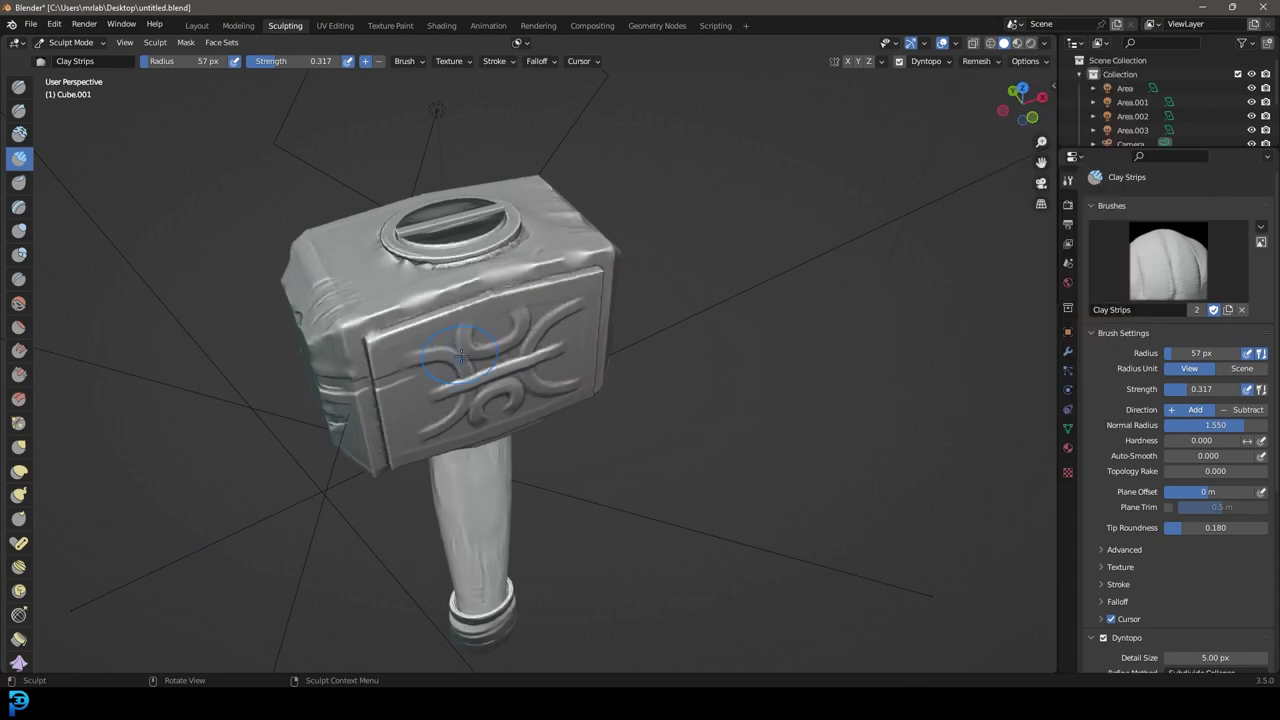
scroll(460, 383, down, 5)
middle_drag(500, 400, 511, 373)
scroll(540, 350, up, 3)
middle_drag(566, 334, 445, 344)
- Save the file from the camera view and render the image of the full hammer
key(KP_0)
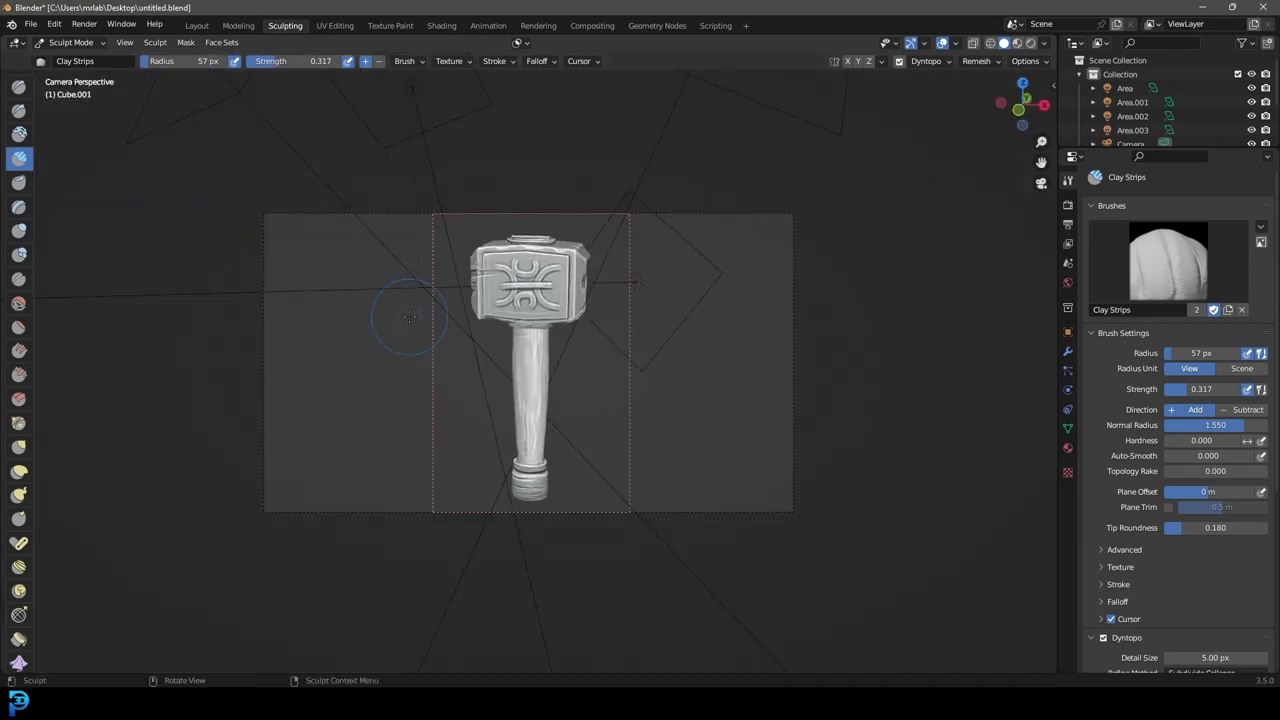
key(ctrl+s)
scroll(557, 348, up, 2)
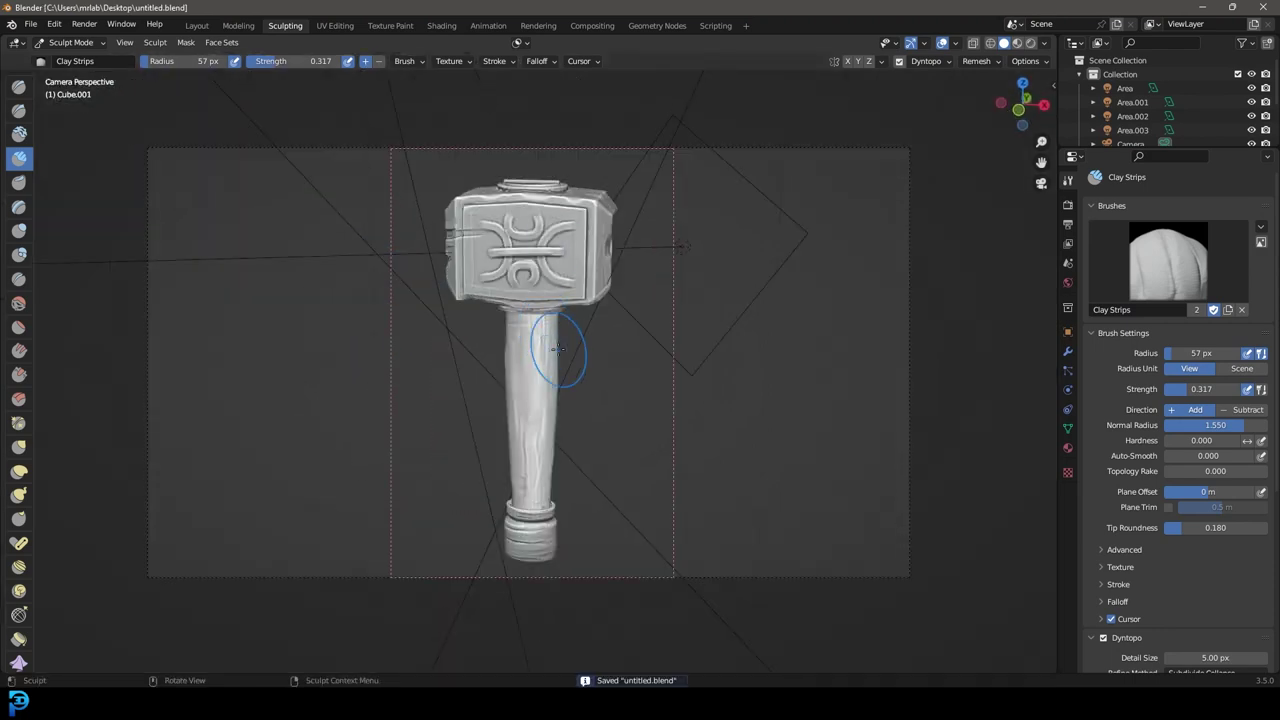
click(84, 24)
click(100, 40)
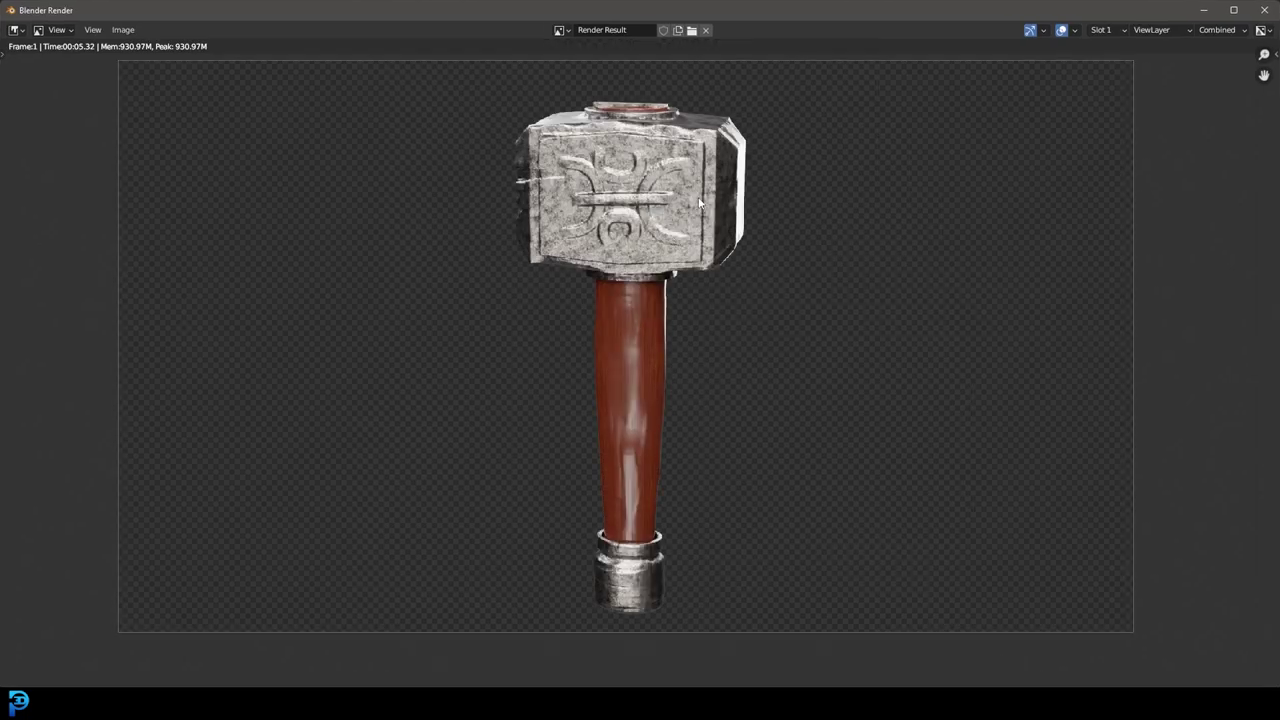
scroll(700, 203, down, 2)
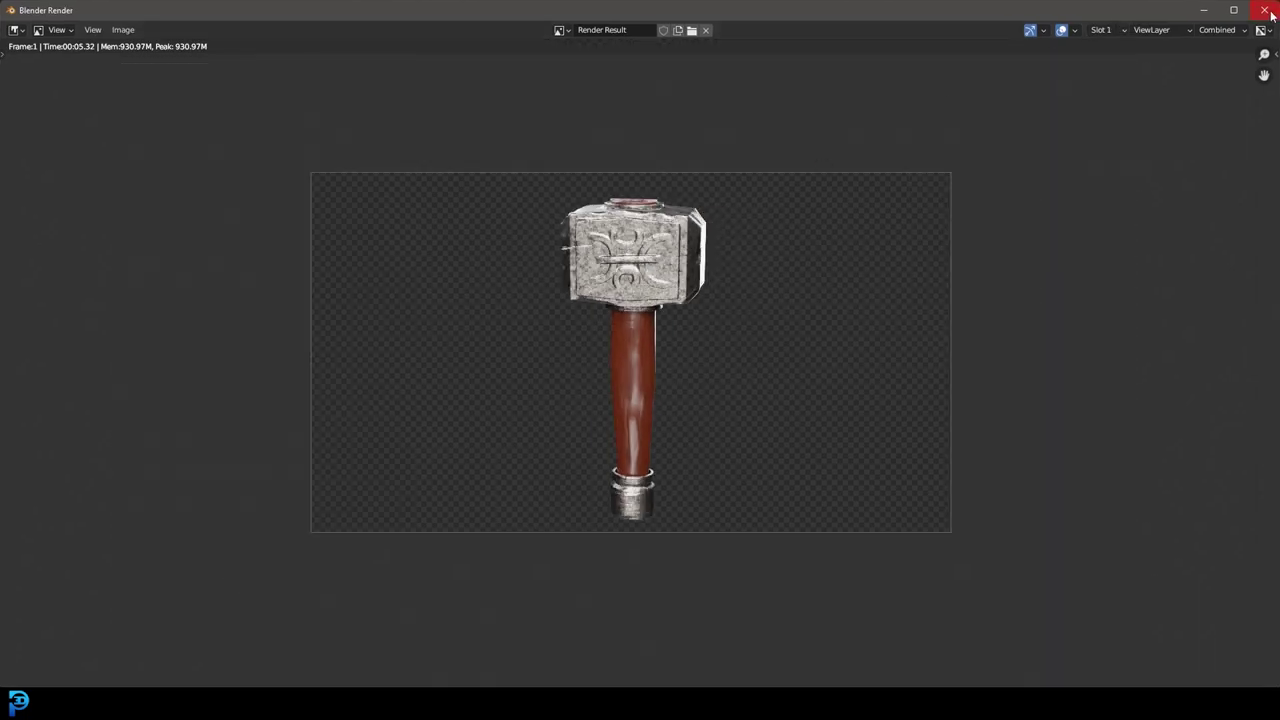
- Set the render result to Slot 2 and close the render window
click(1104, 30)
click(1104, 60)
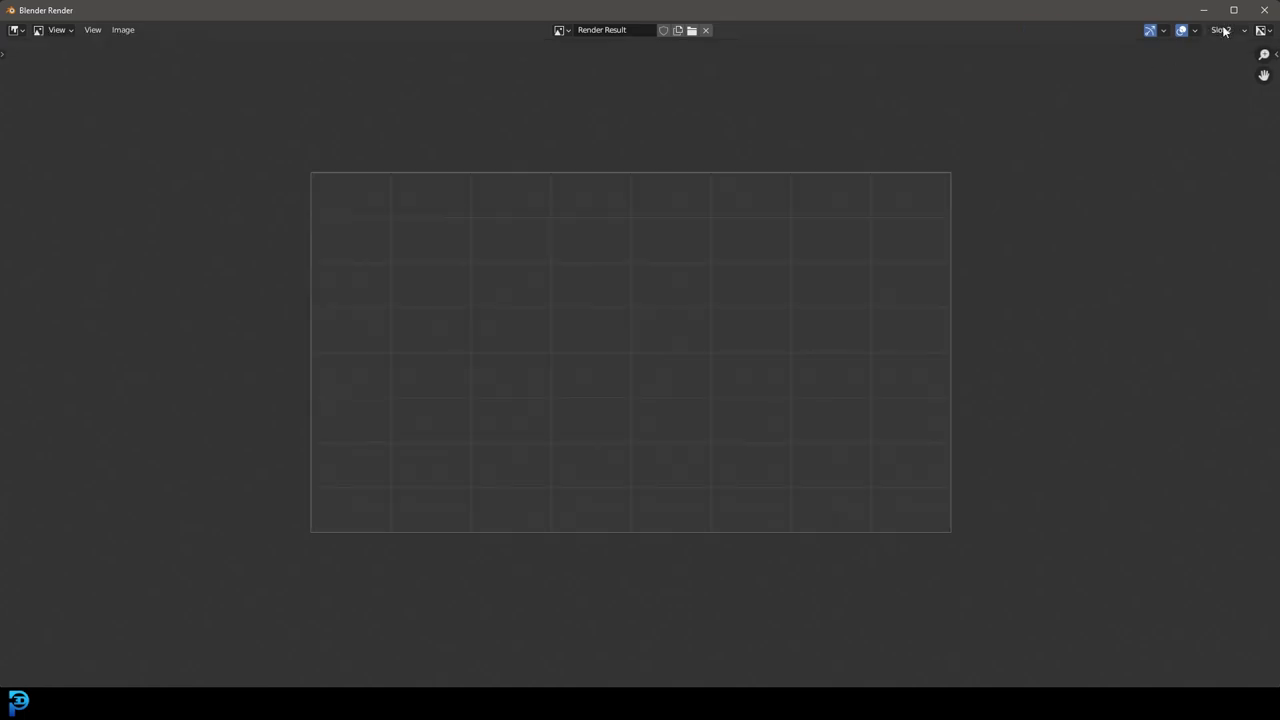
click(1266, 10)
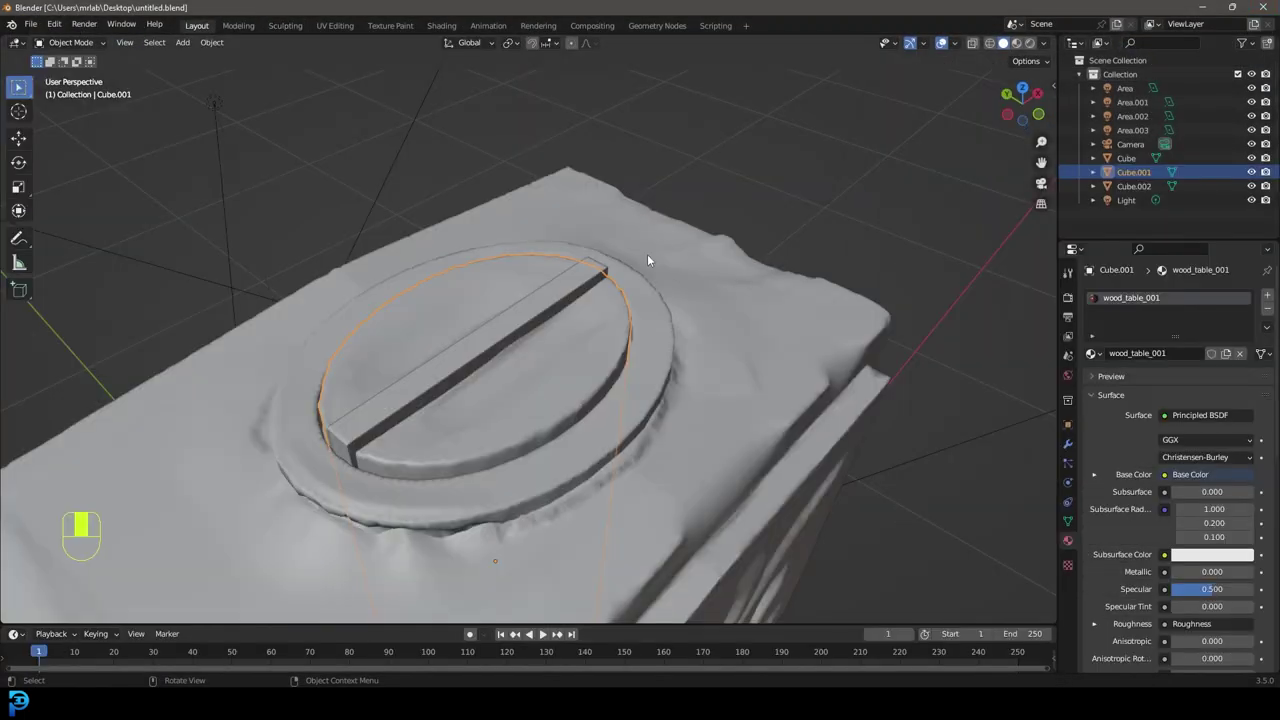
- Trackball-rotate the camera around the 3D cursor to look down on the hammer's head, and move it to reframe the shot
scroll(655, 350, down, 10)
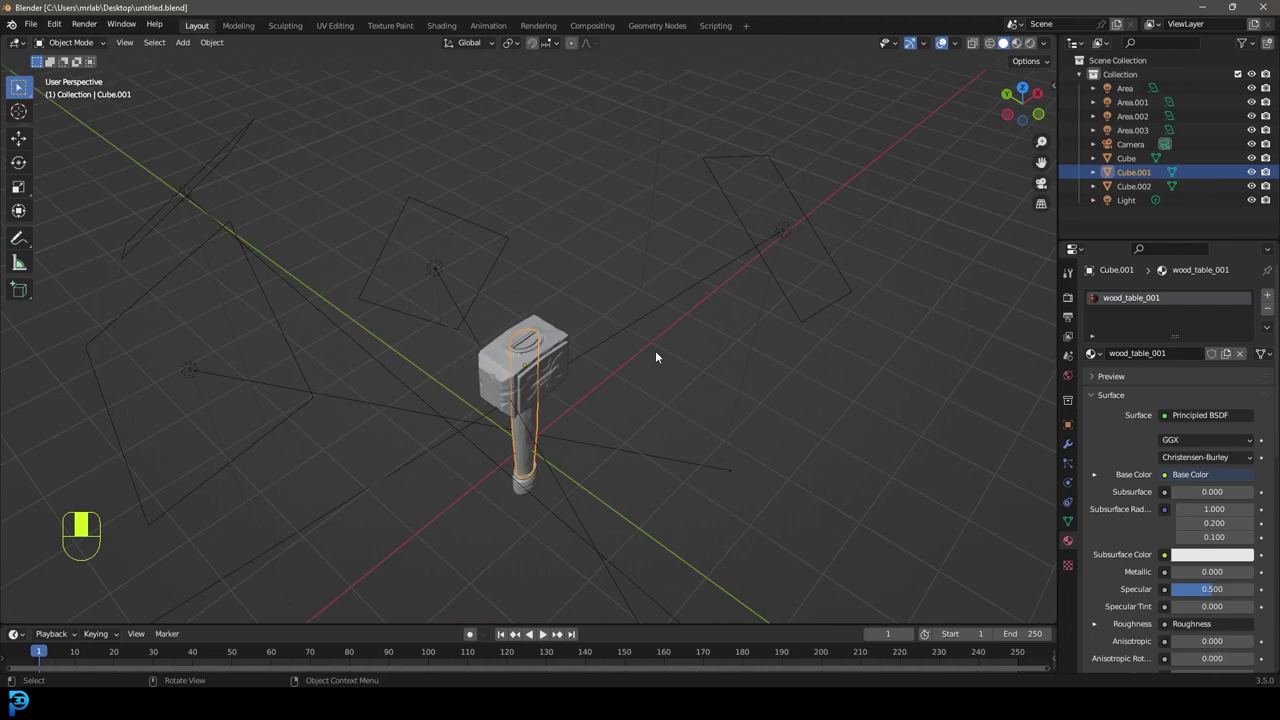
click(733, 414)
key(KP_0)
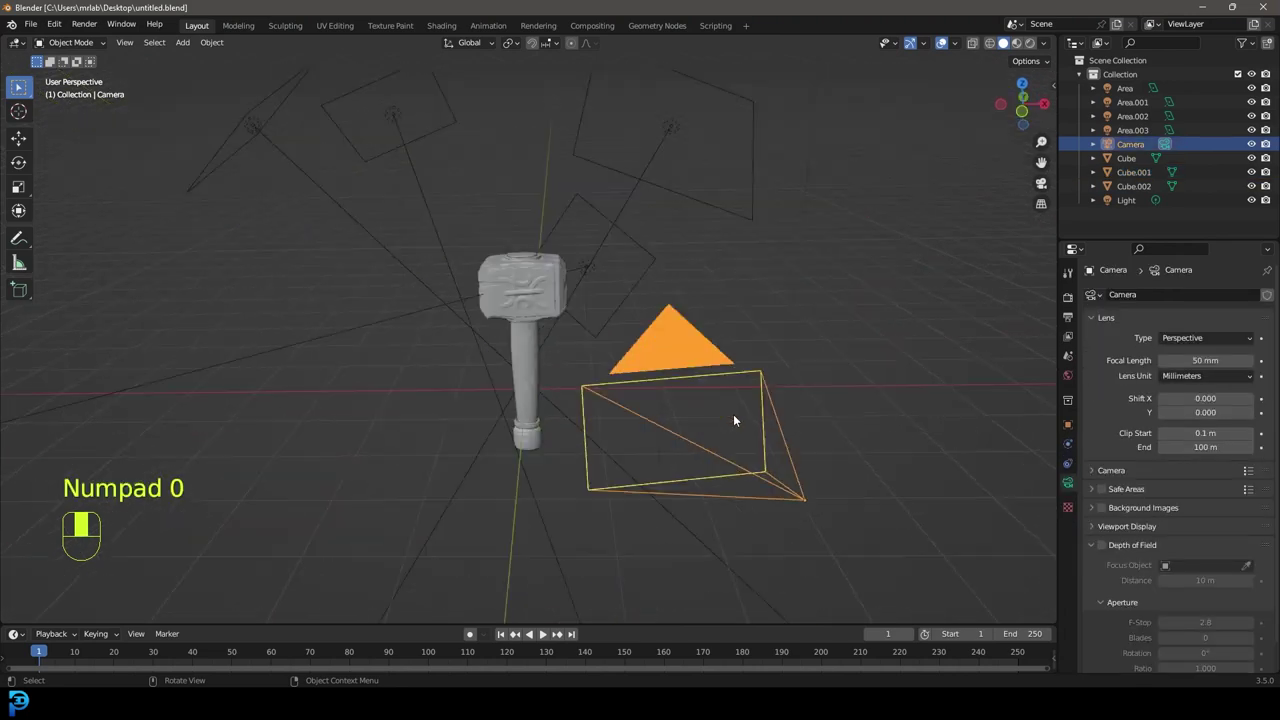
click(519, 45)
click(523, 74)
key(r)
key(r)
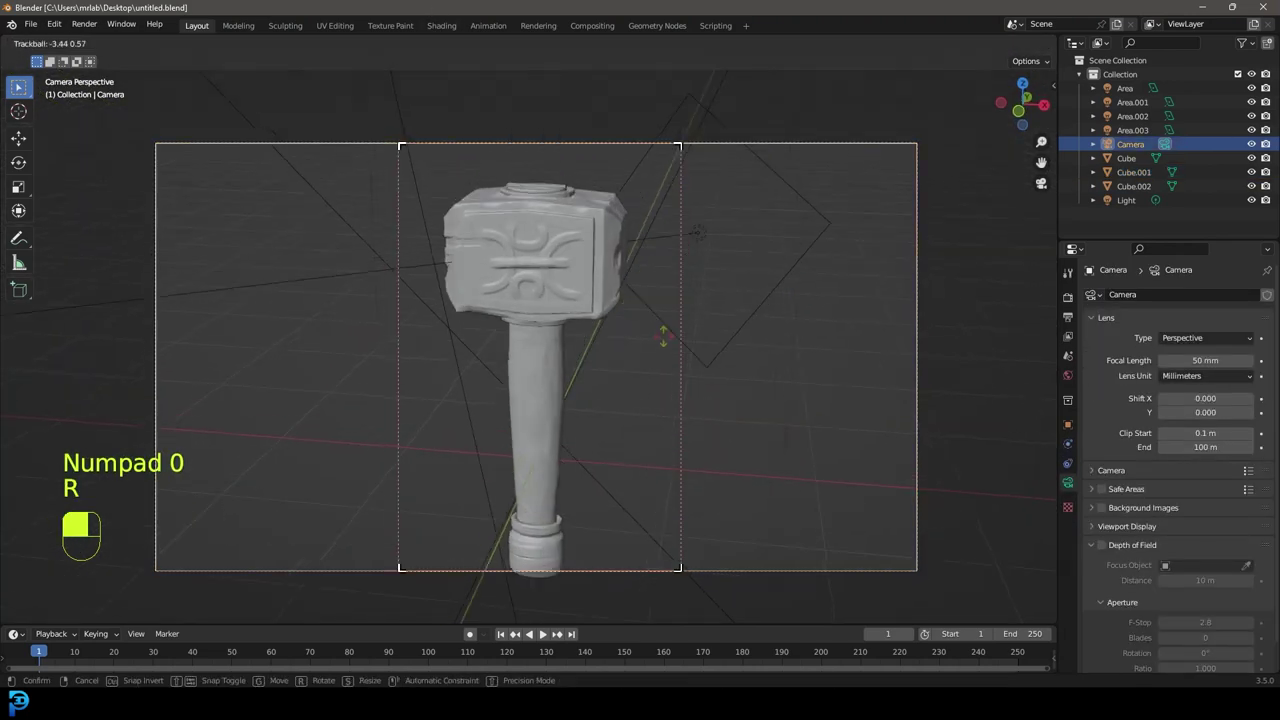
click(662, 327)
key(g)
click(503, 129)
- Render the hammer from the new, higher camera angle into Slot 2
click(84, 24)
click(120, 41)
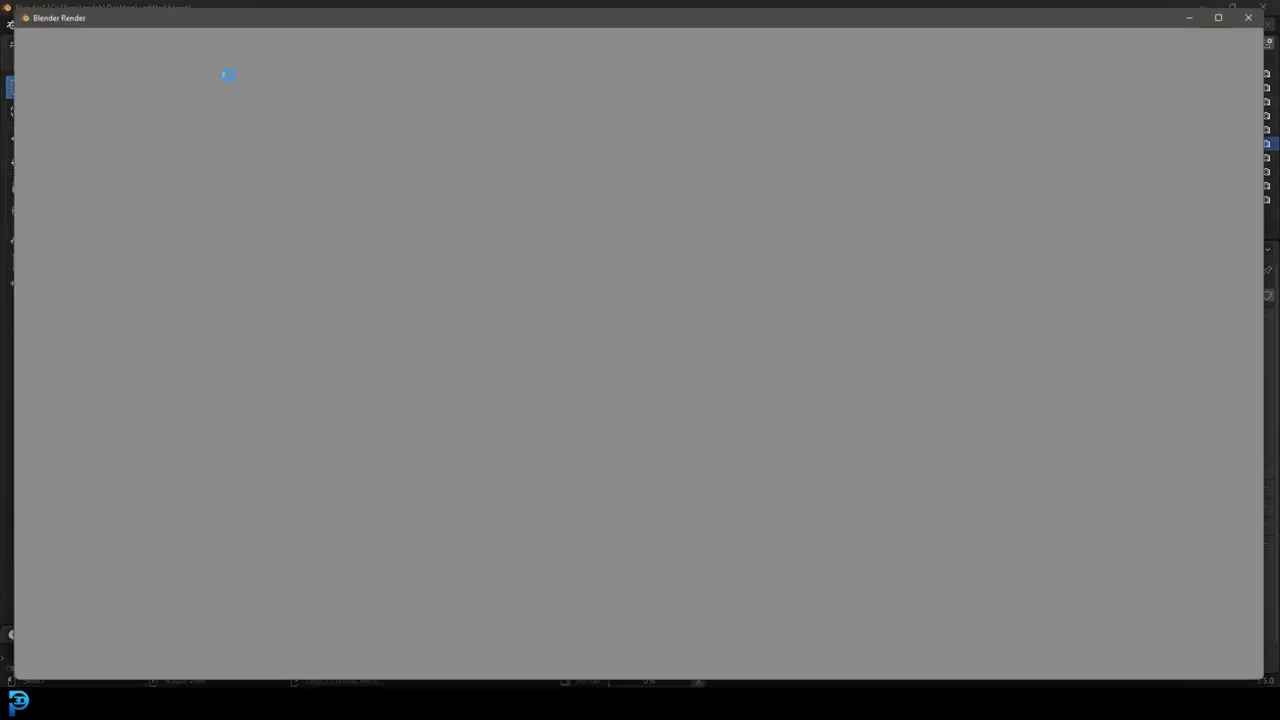
scroll(752, 382, up, 1)
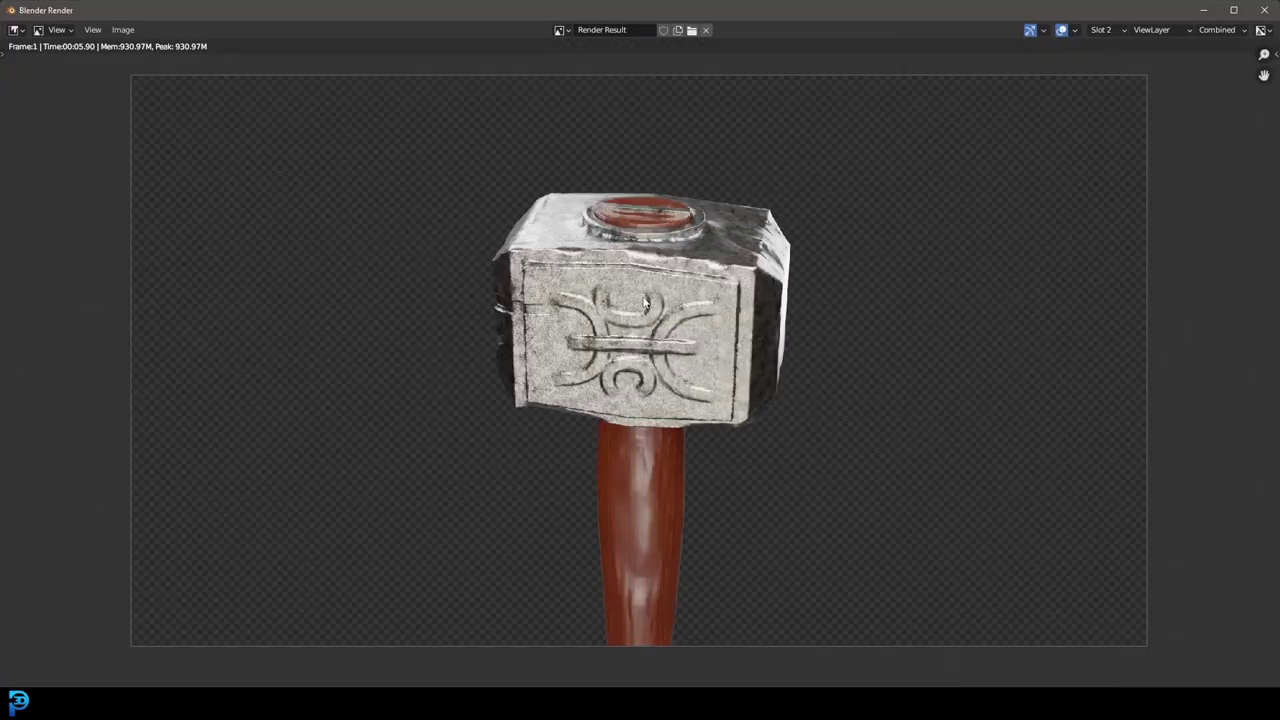
- Compare the Slot 1 and Slot 2 renders of the hammer, and close the render window
click(1110, 30)
click(1105, 46)
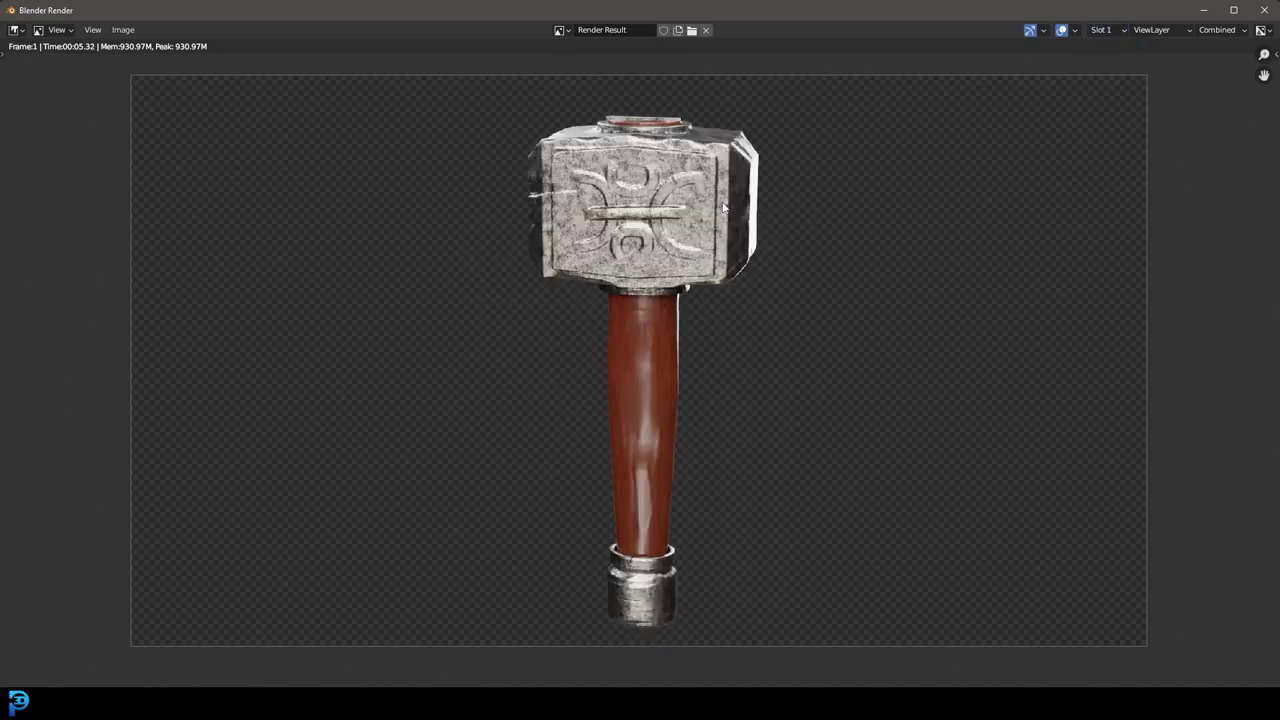
click(1089, 29)
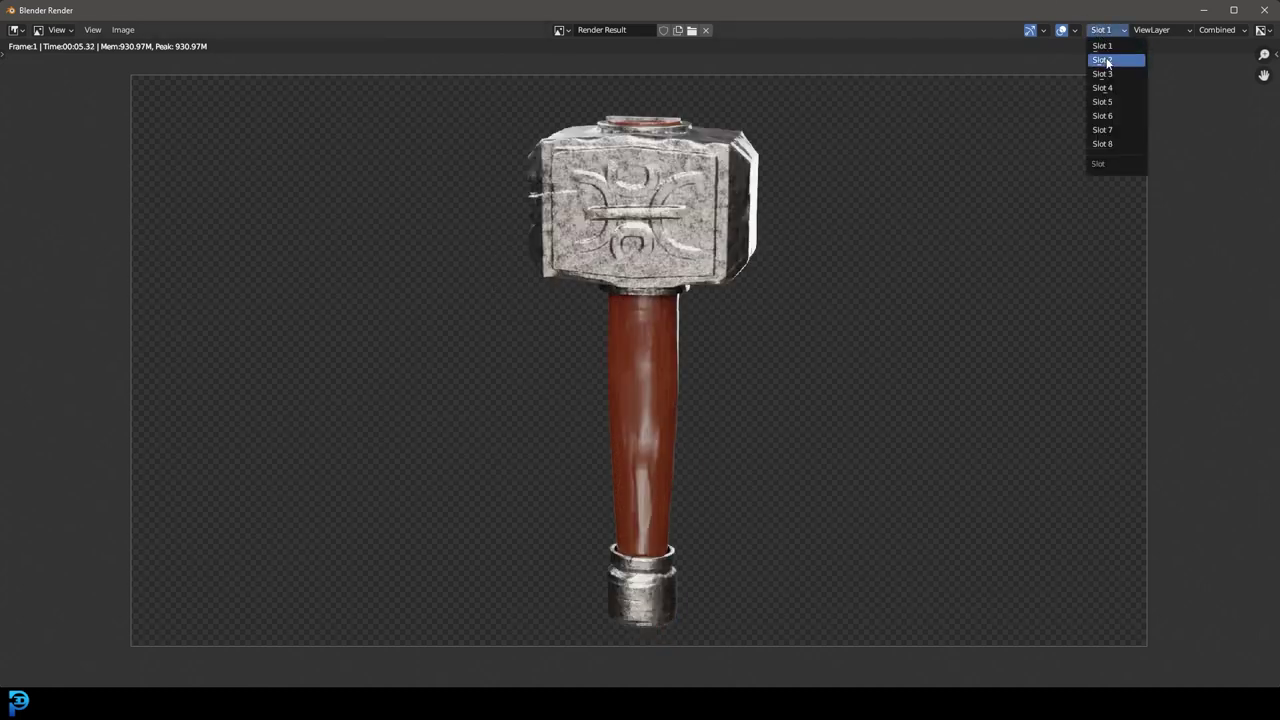
click(1106, 61)
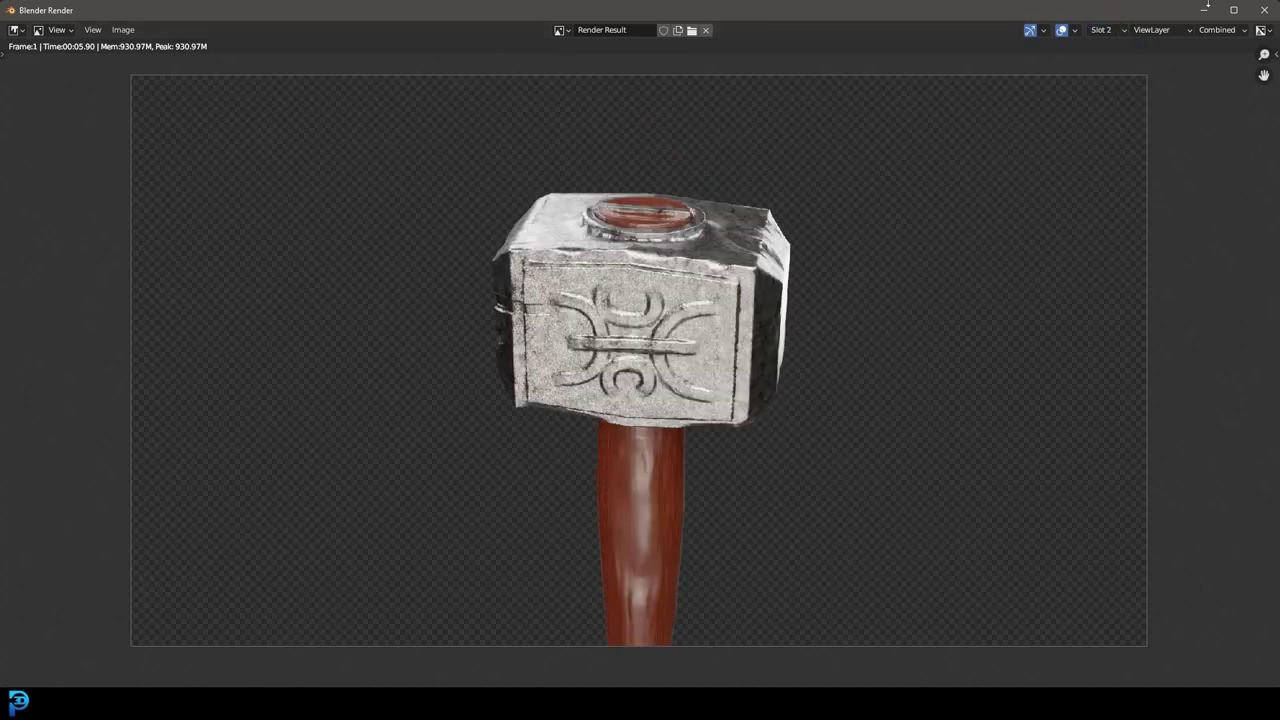
click(1259, 14)
- Switch to the other Blender window with hammer.blend, maximize it, and display the hammer in Rendered viewport shading
drag(1279, 225, 519, 145)
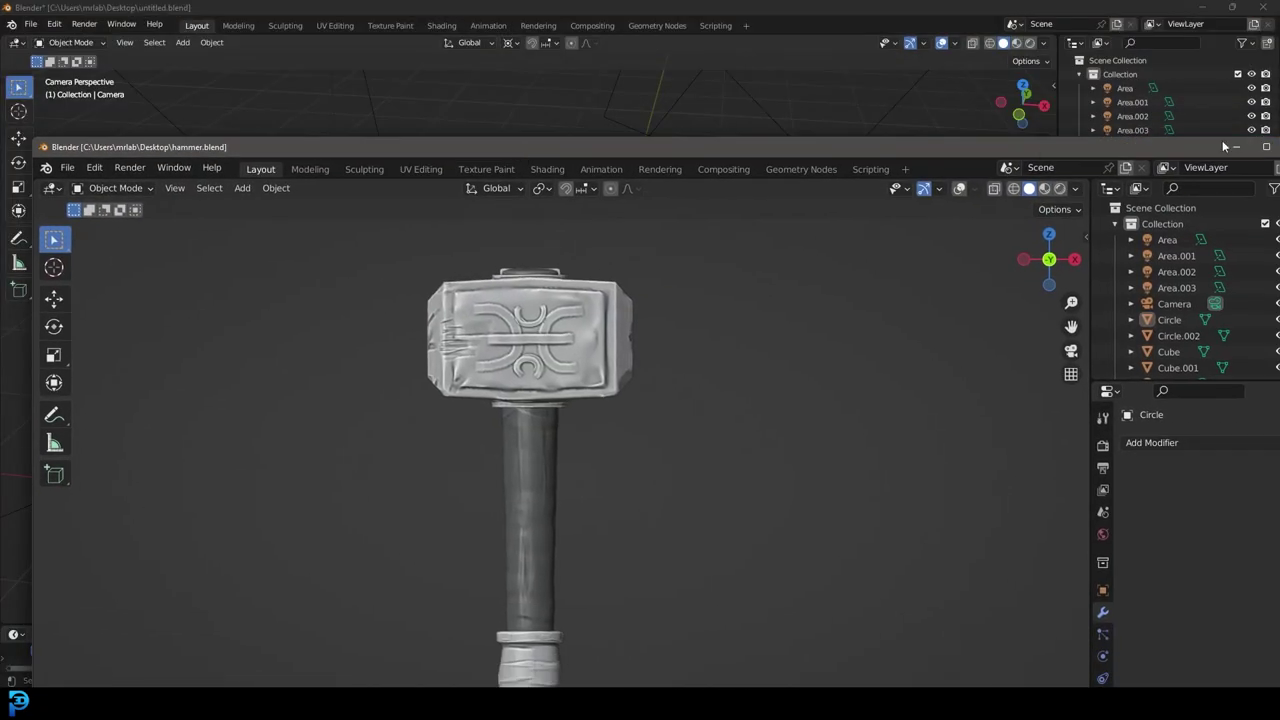
click(1264, 147)
middle_drag(503, 320, 571, 363)
scroll(392, 220, down, 2)
mouse_move(392, 220)
middle_down()
mouse_move(432, 236)
mouse_move(529, 221)
middle_up()
scroll(529, 221, down, 3)
key(z)
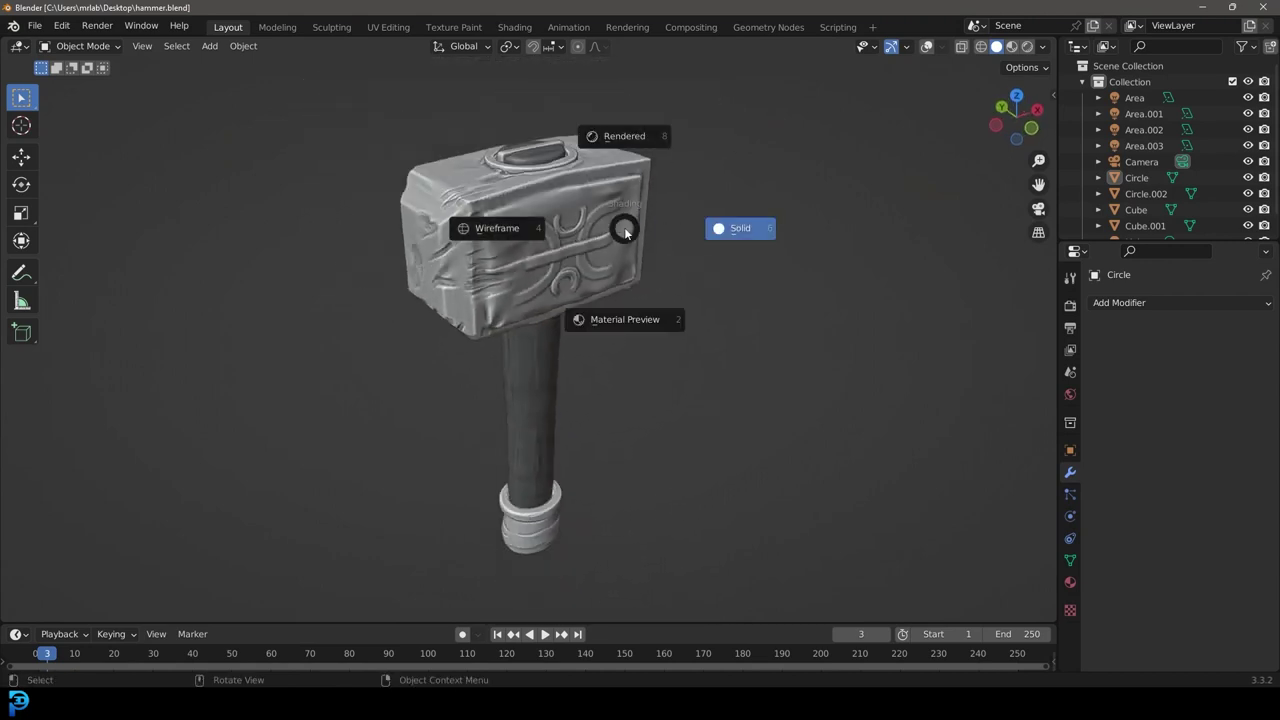
click(640, 157)
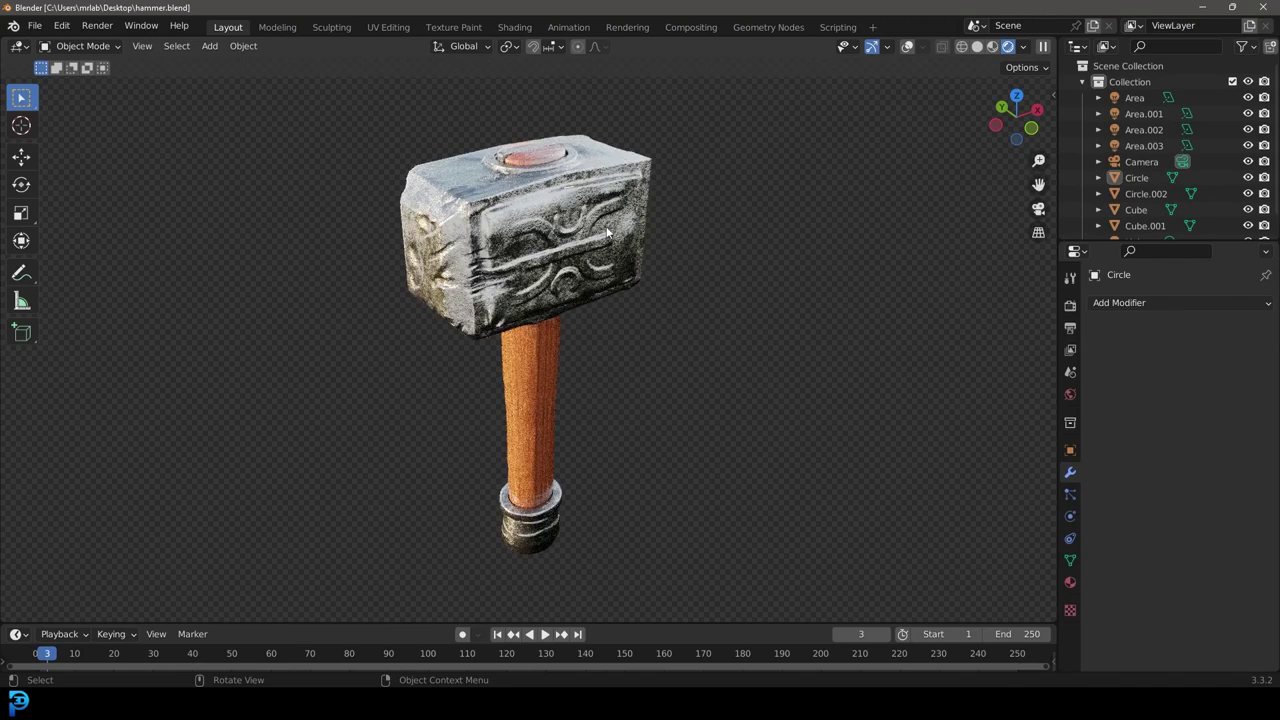
- Examine the rendered hammer's worn metal head and wood handle from the front, sides and above
middle_drag(557, 215, 484, 212)
mouse_move(613, 229)
middle_down()
mouse_move(570, 227)
mouse_move(692, 228)
middle_up()
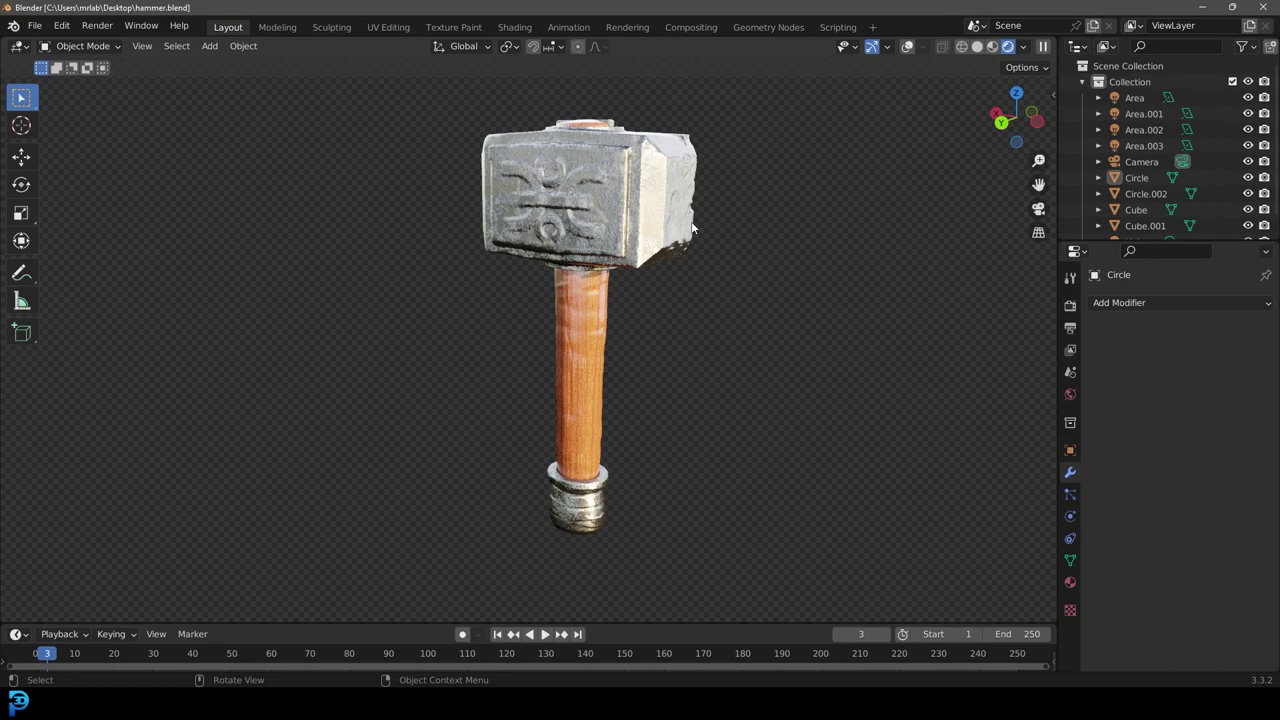
key(KP_1)
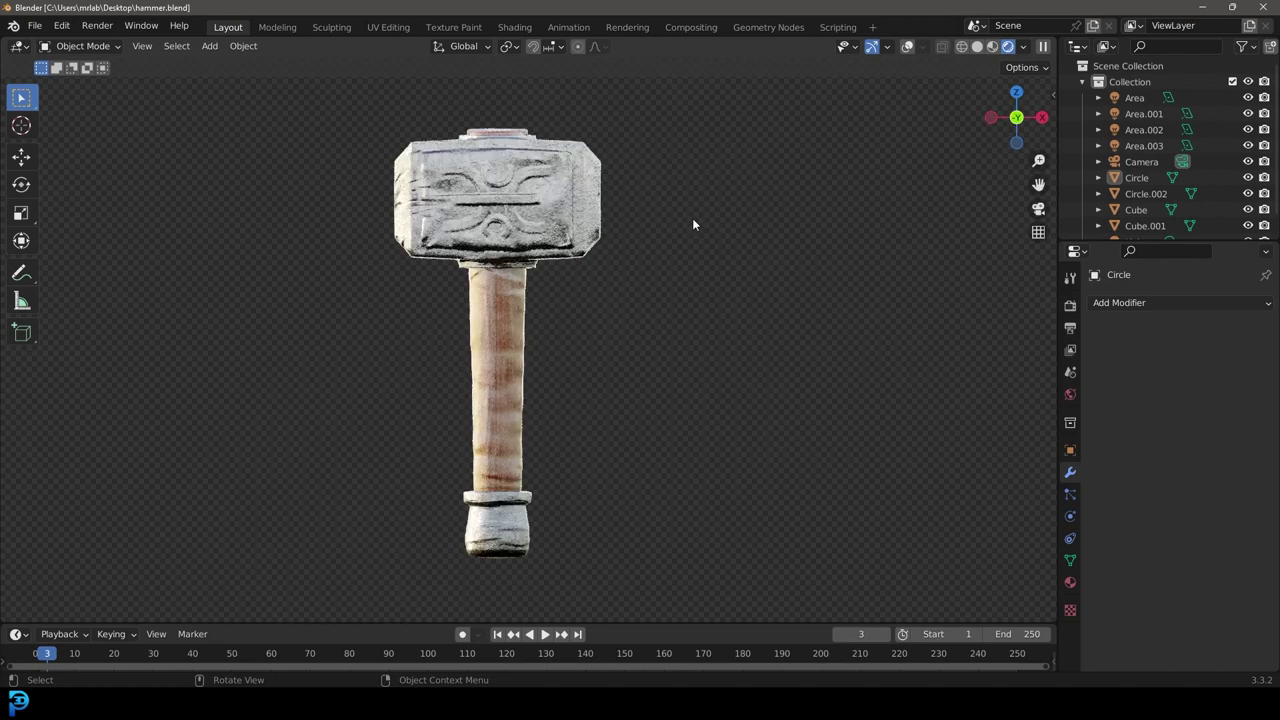
middle_drag(522, 260, 578, 301)
scroll(659, 267, up, 1)
scroll(659, 266, down, 3)
middle_drag(644, 267, 796, 257)
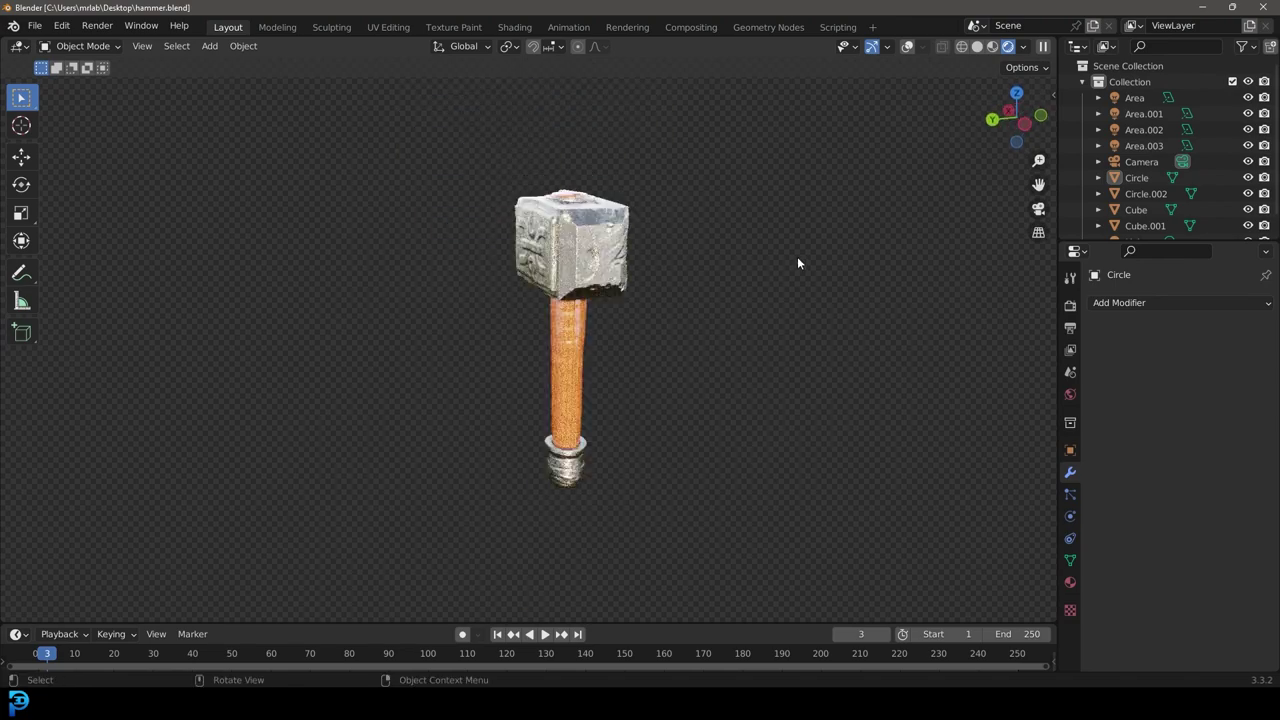